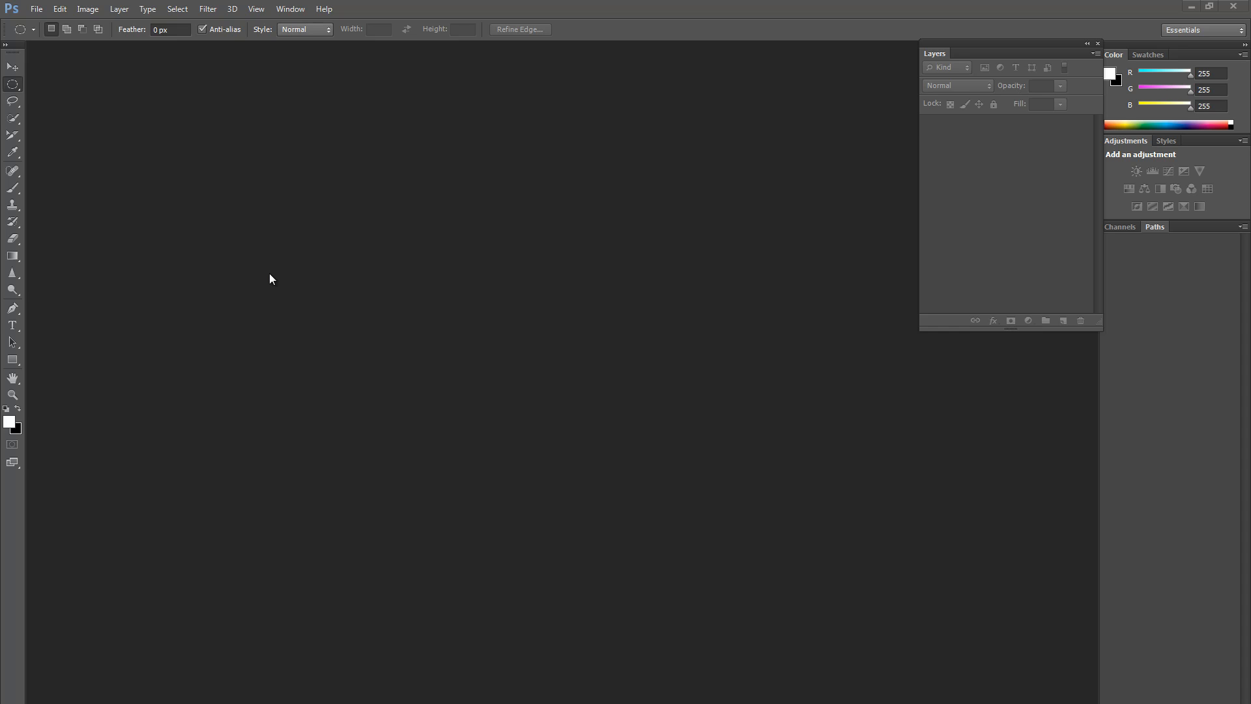
# - Open the image 882432-blue-eyes-eyes-faces-green-eyes-women.jpg from the "change eye color" folder
pyautogui.click(37, 9)
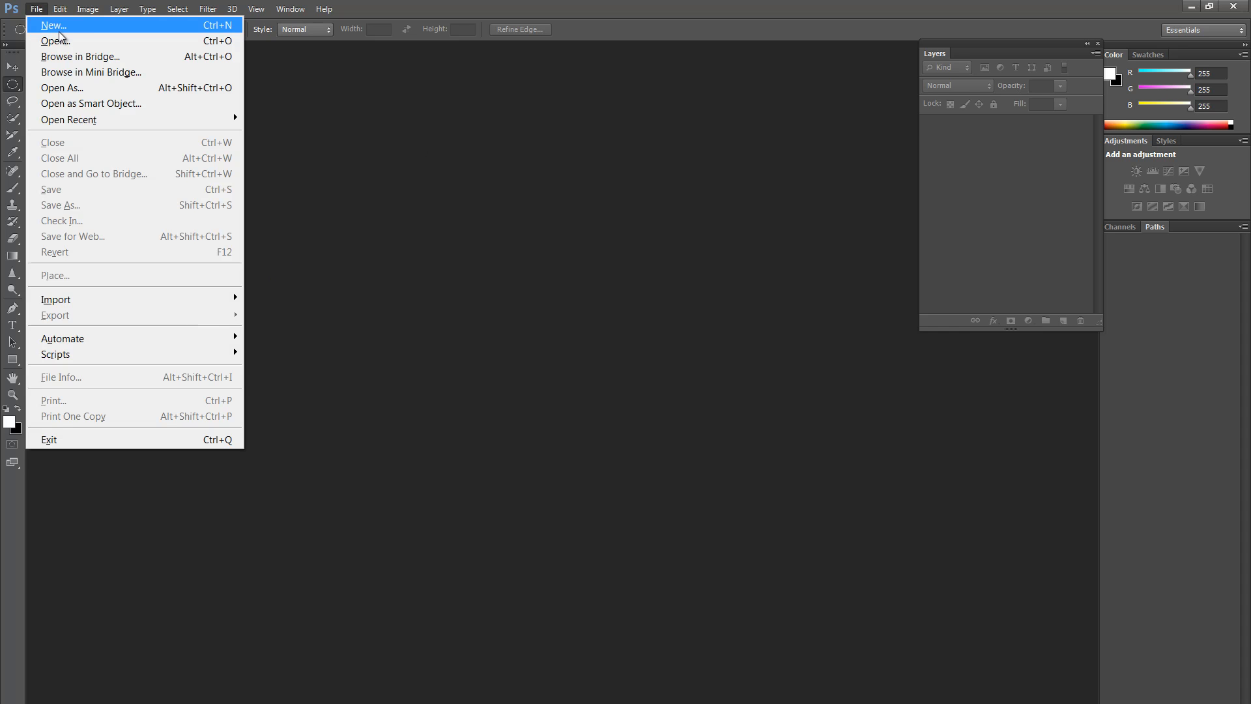
pyautogui.click(63, 34)
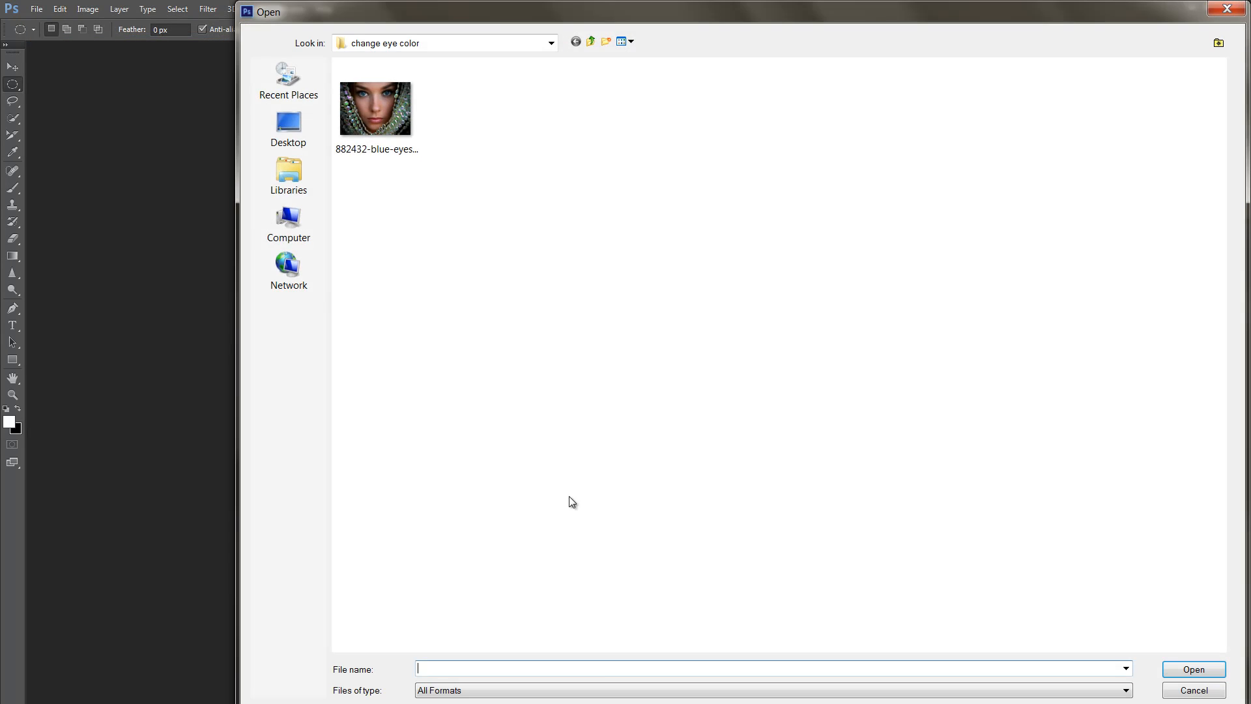
pyautogui.click(371, 107)
pyautogui.click(1213, 666)
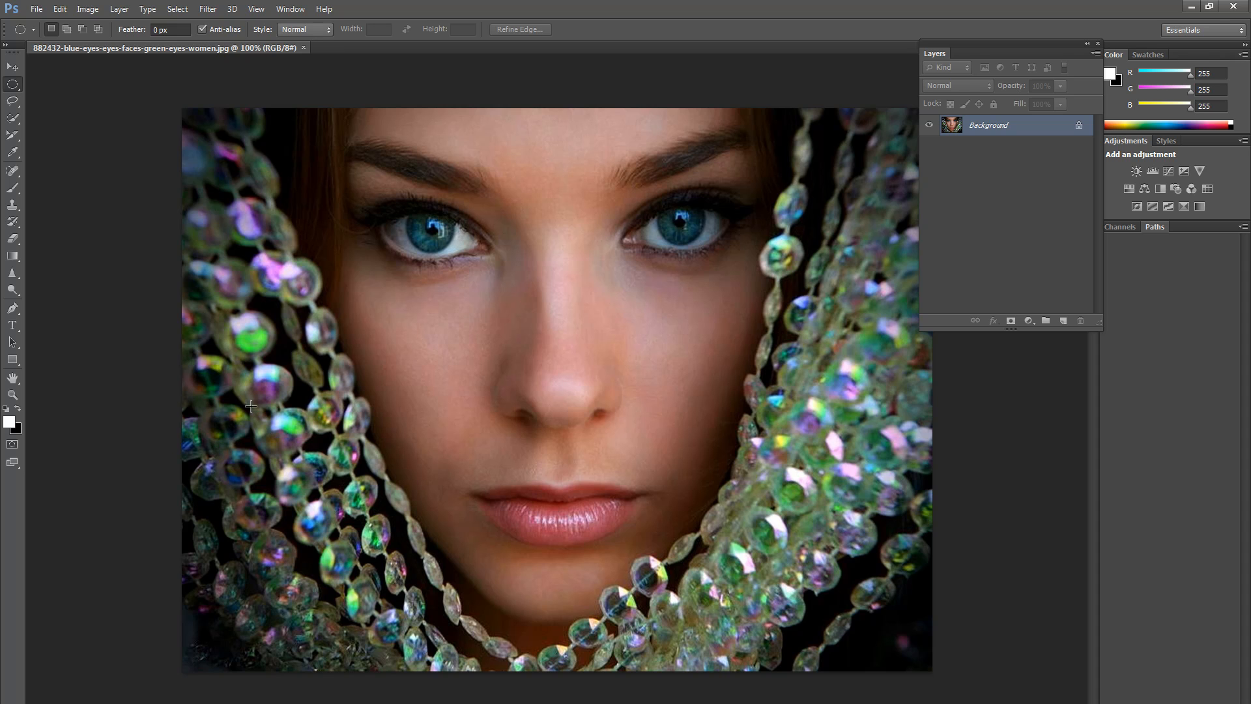
# - Convert the locked Background into a regular layer, keeping the default name and settings
pyautogui.moveTo(1006, 44); pyautogui.dragTo(1034, 79)
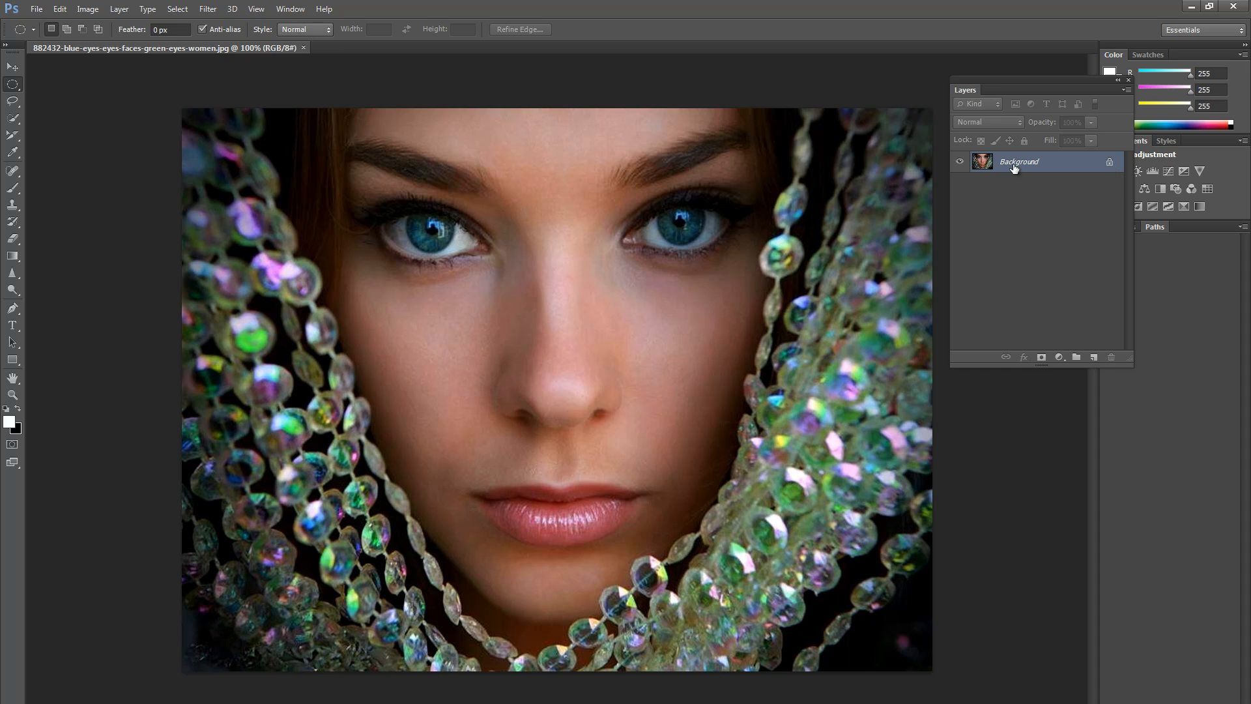
pyautogui.doubleClick(1109, 166)
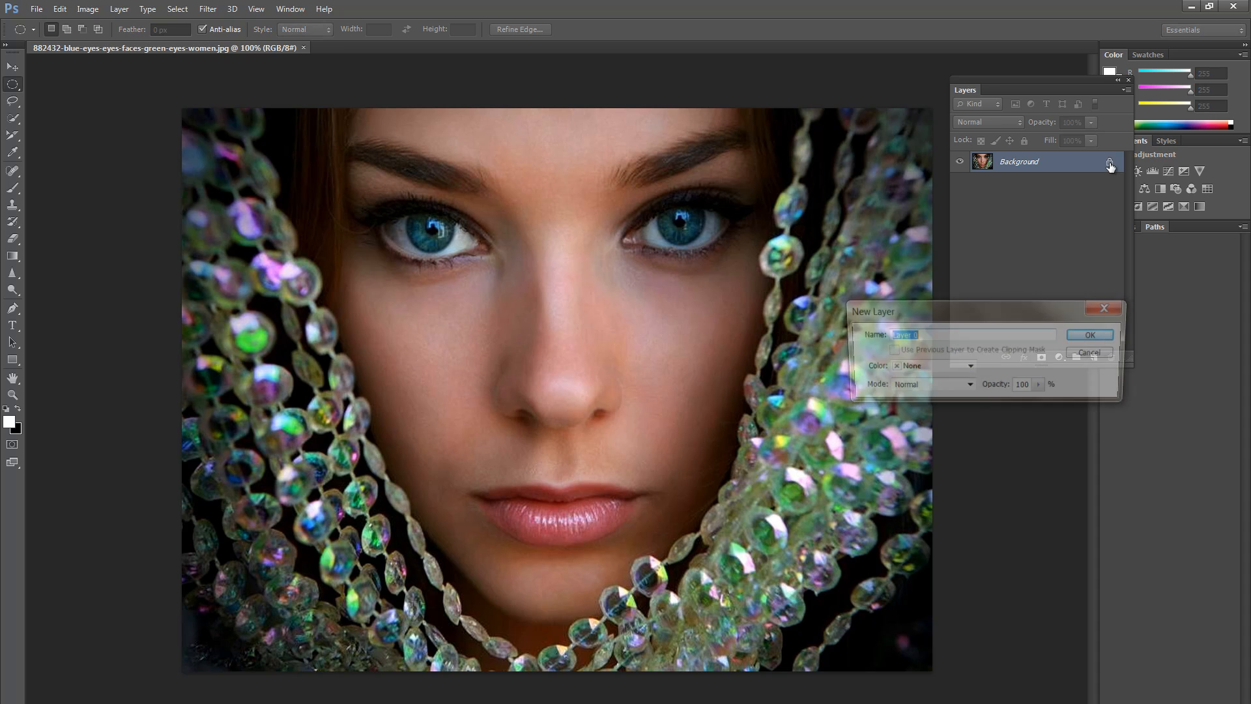
pyautogui.click(1092, 335)
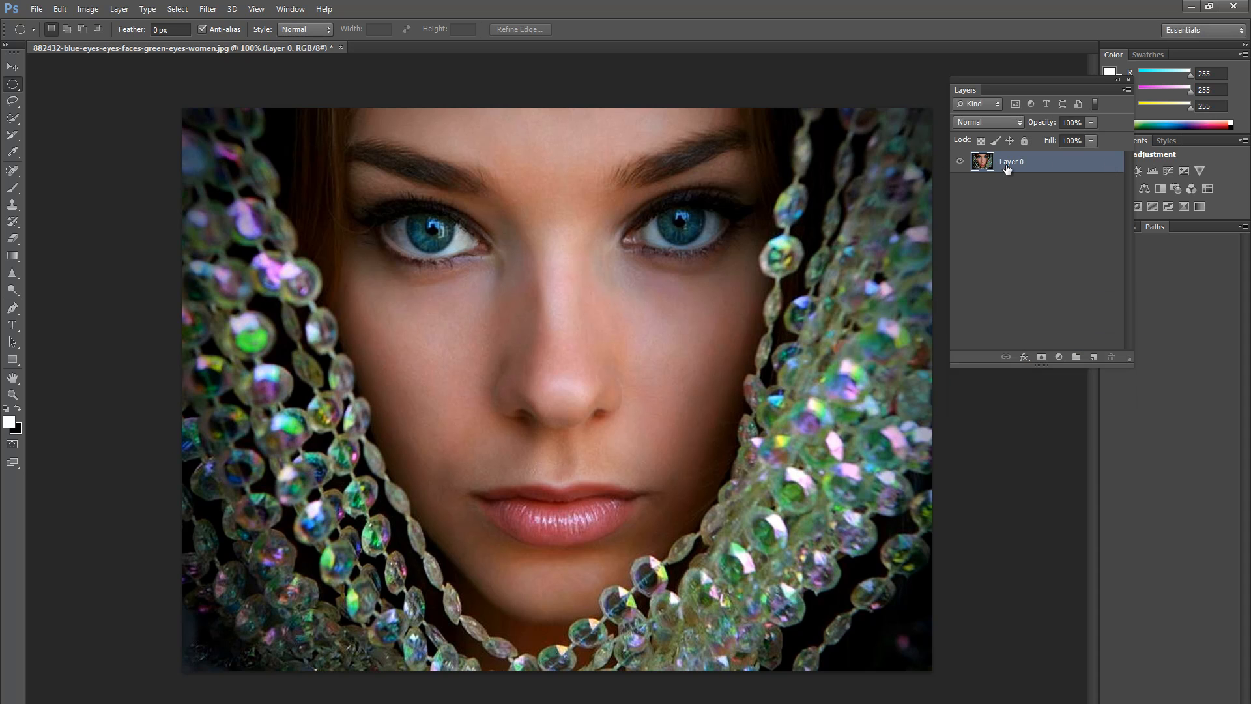
# - Duplicate Layer 0 within the same document as a new layer named "eyecoloring"
pyautogui.rightClick(1054, 164)
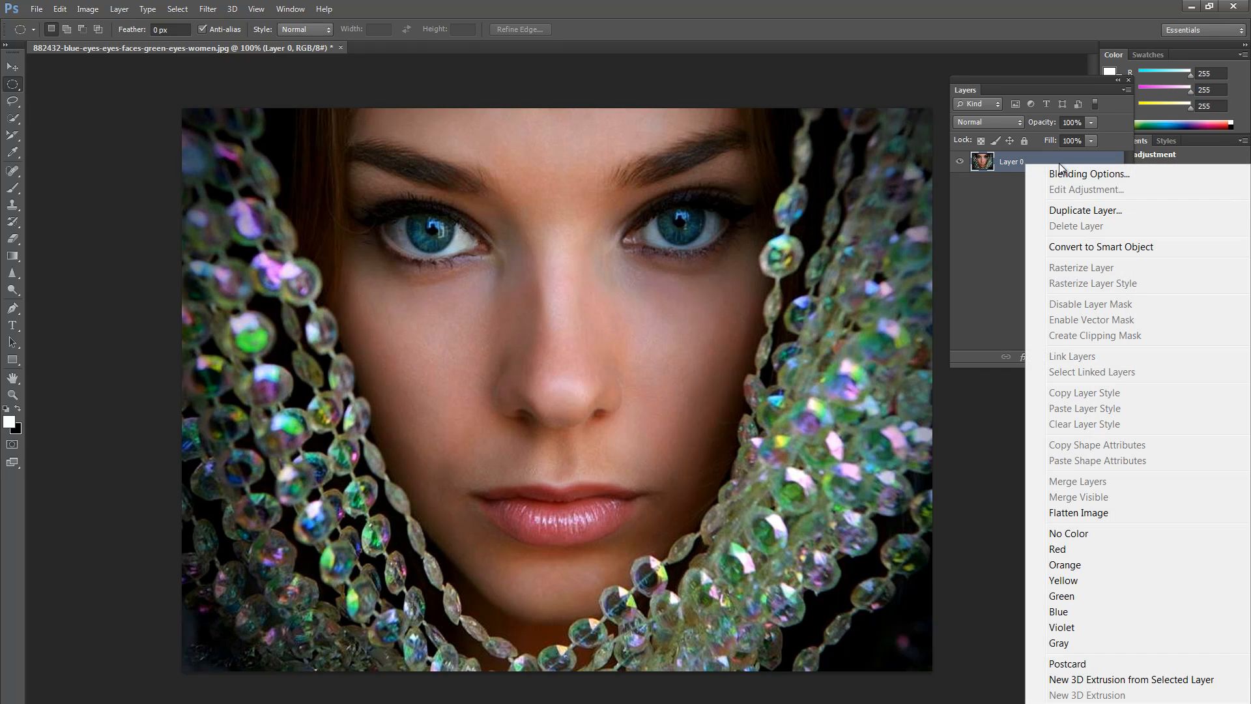
pyautogui.click(1082, 210)
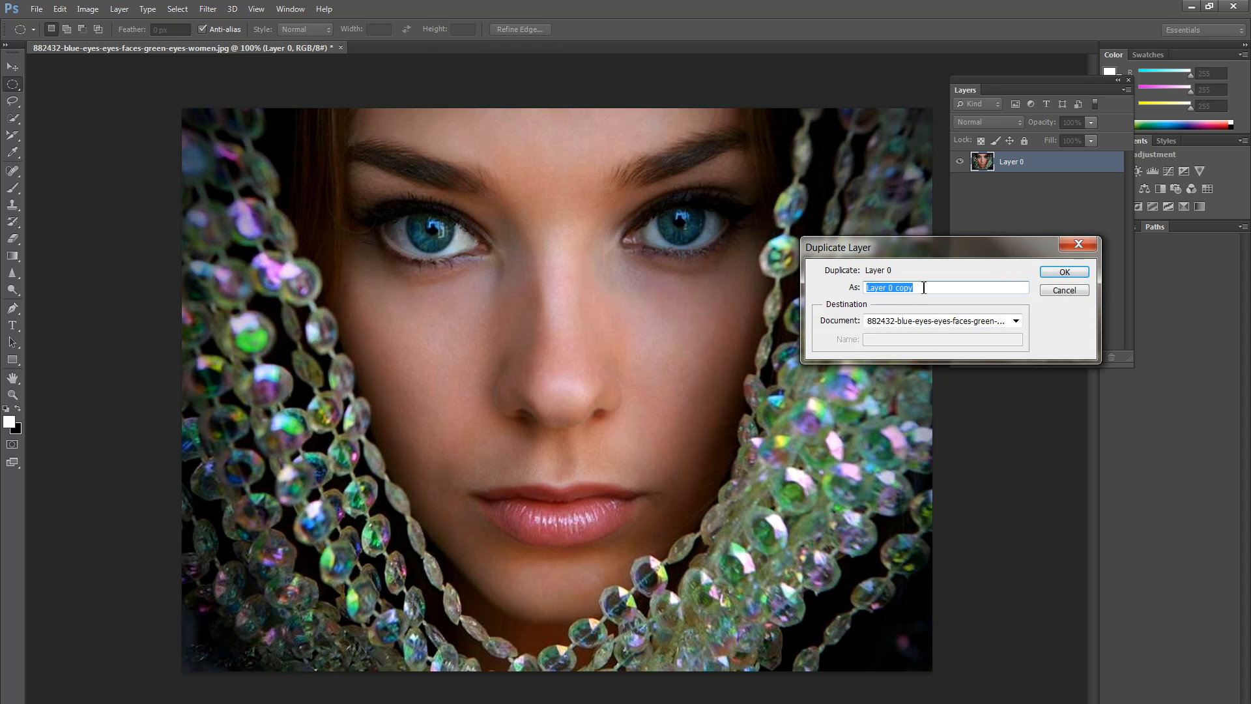
pyautogui.write('eyecoloring')
pyautogui.click(1064, 272)
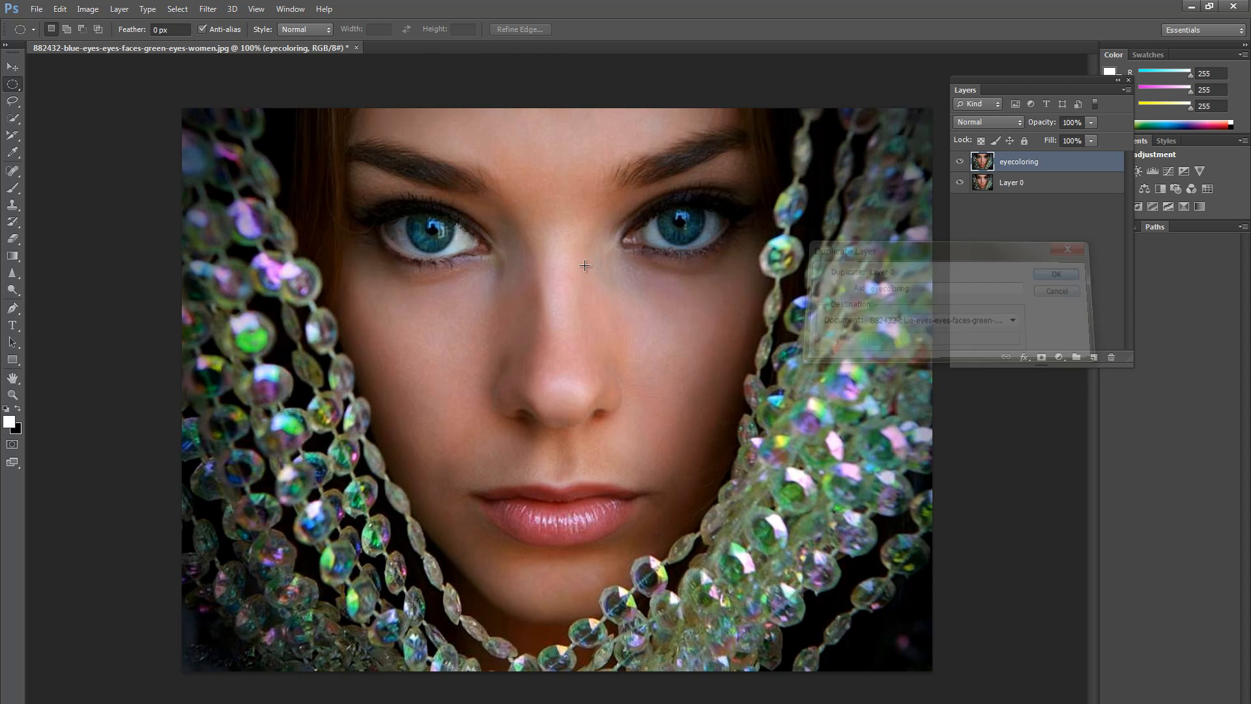
# - Fully lock Layer 0 and make the eyecoloring layer active
pyautogui.click(999, 185)
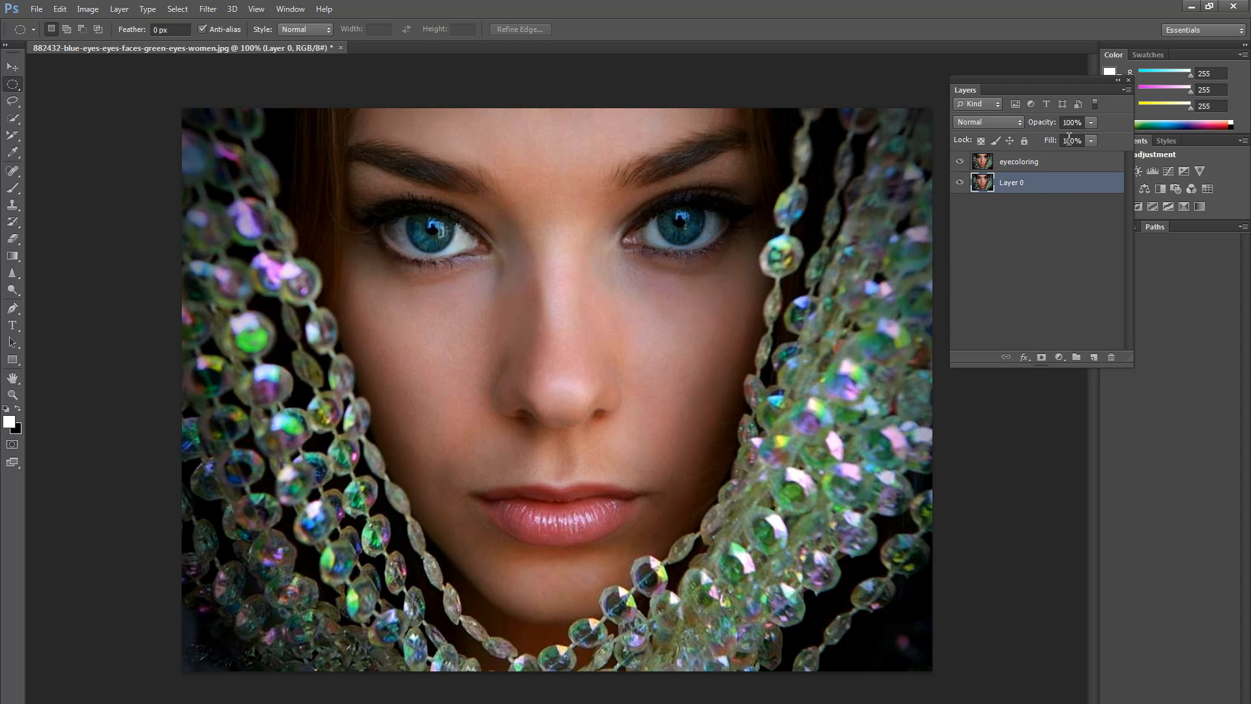
pyautogui.click(1025, 140)
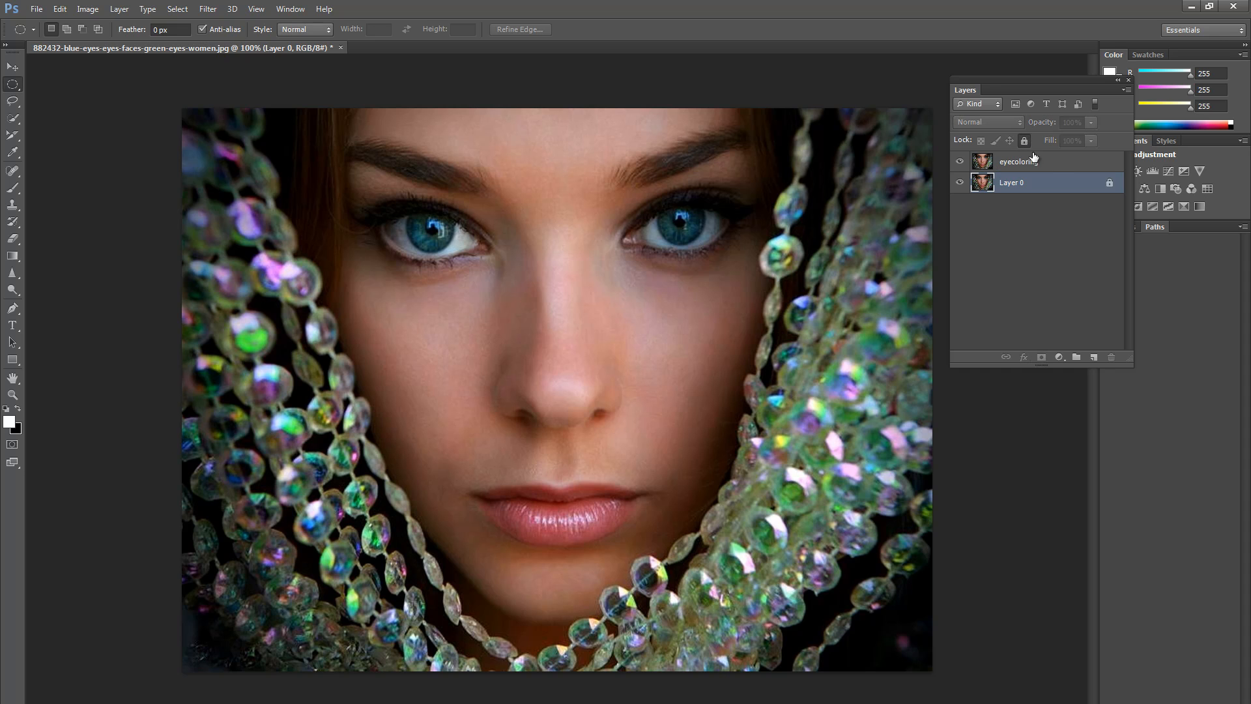
pyautogui.click(1055, 163)
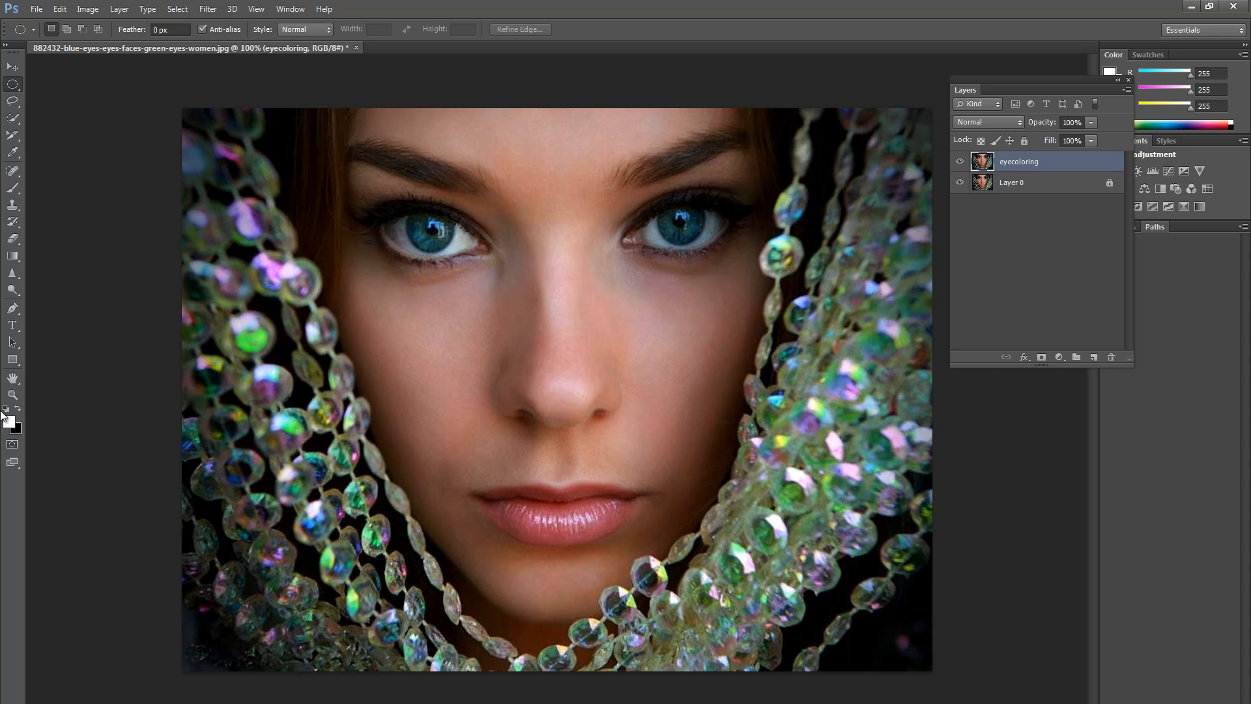
# - Select both blue irises together with the Elliptical Marquee Tool, adding the second iris to the first selection
pyautogui.rightClick(13, 84)
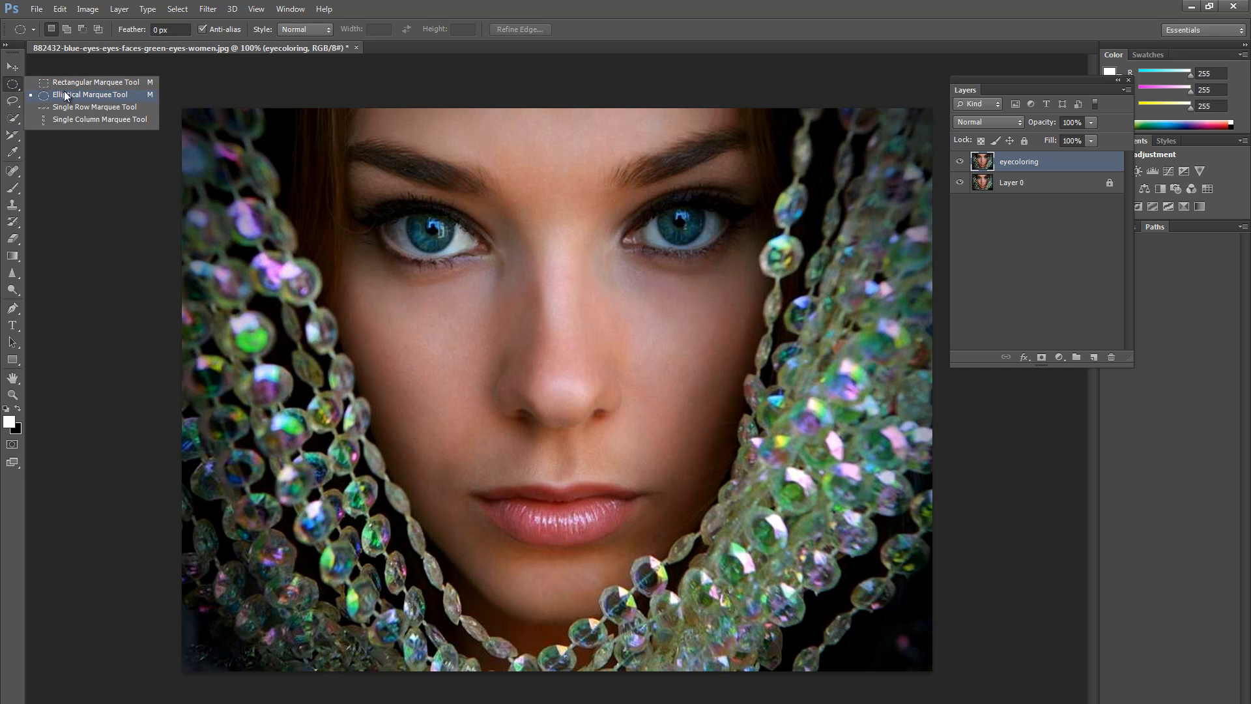
pyautogui.click(64, 94)
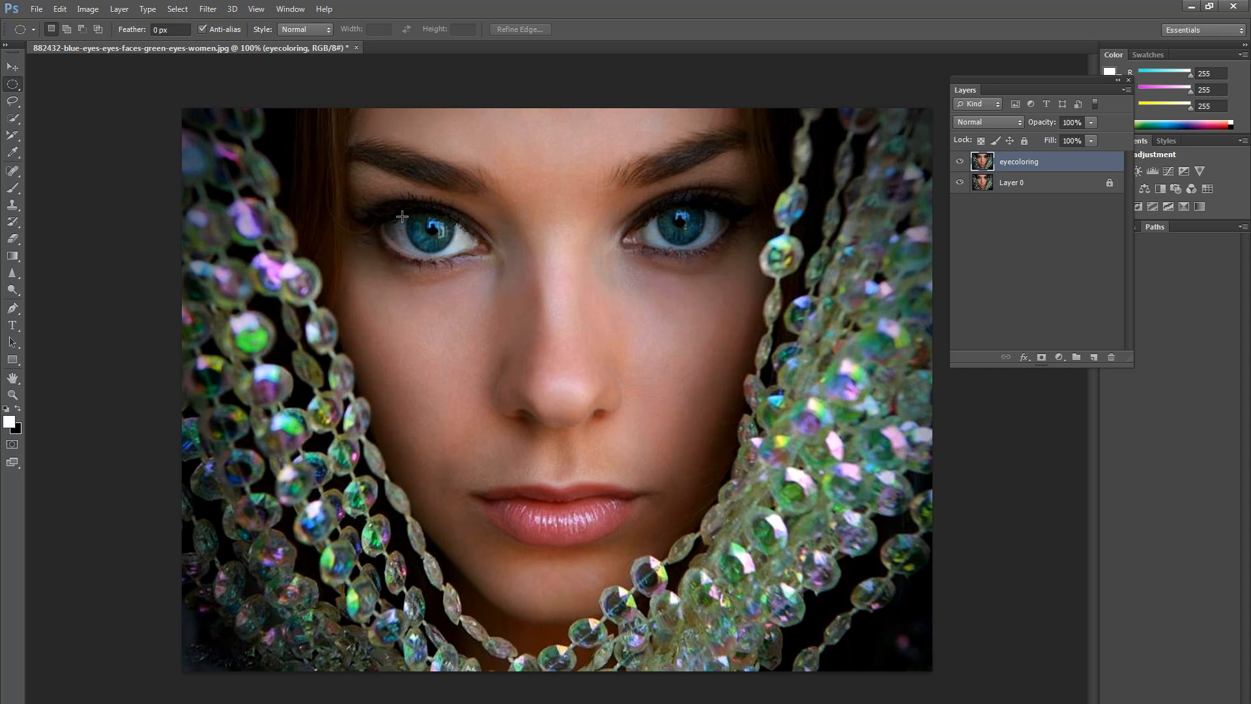
pyautogui.moveTo(407, 214); pyautogui.dragTo(453, 252)
pyautogui.press('shift')
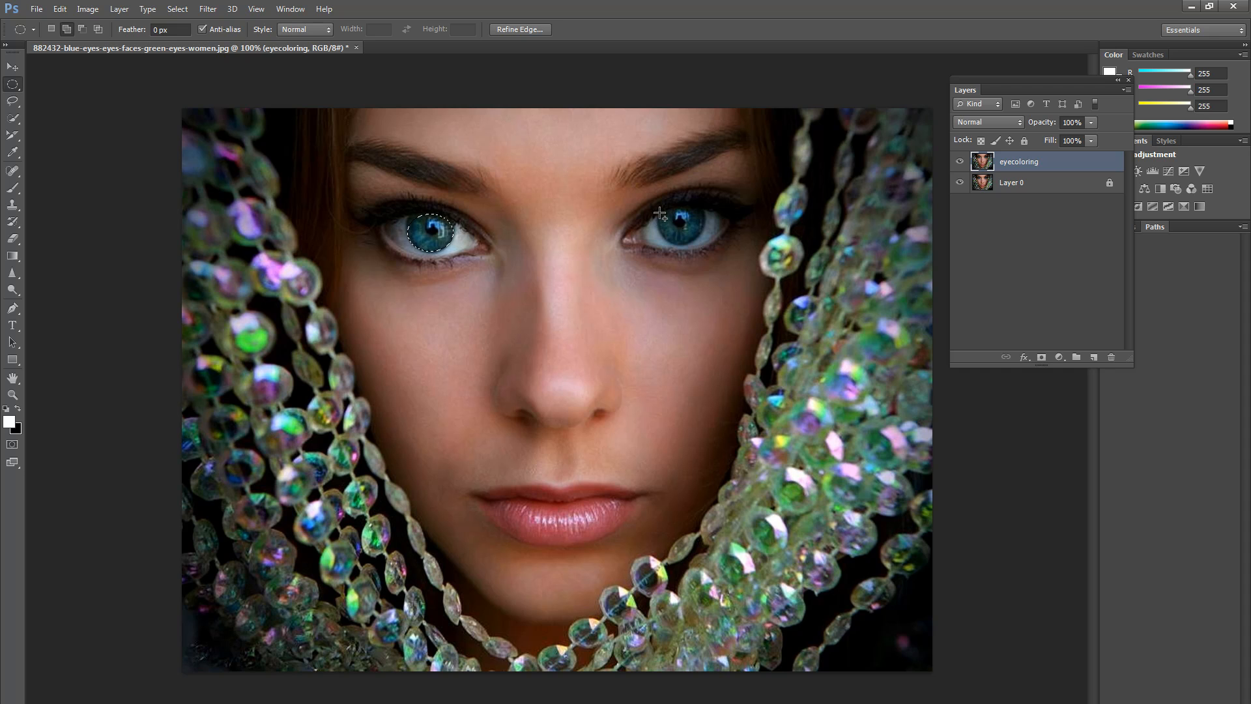
pyautogui.moveTo(660, 213); pyautogui.dragTo(700, 245)
# - Add a Hue/Saturation adjustment layer masked to the selected irises, keeping its default name and Normal mode
pyautogui.click(118, 8)
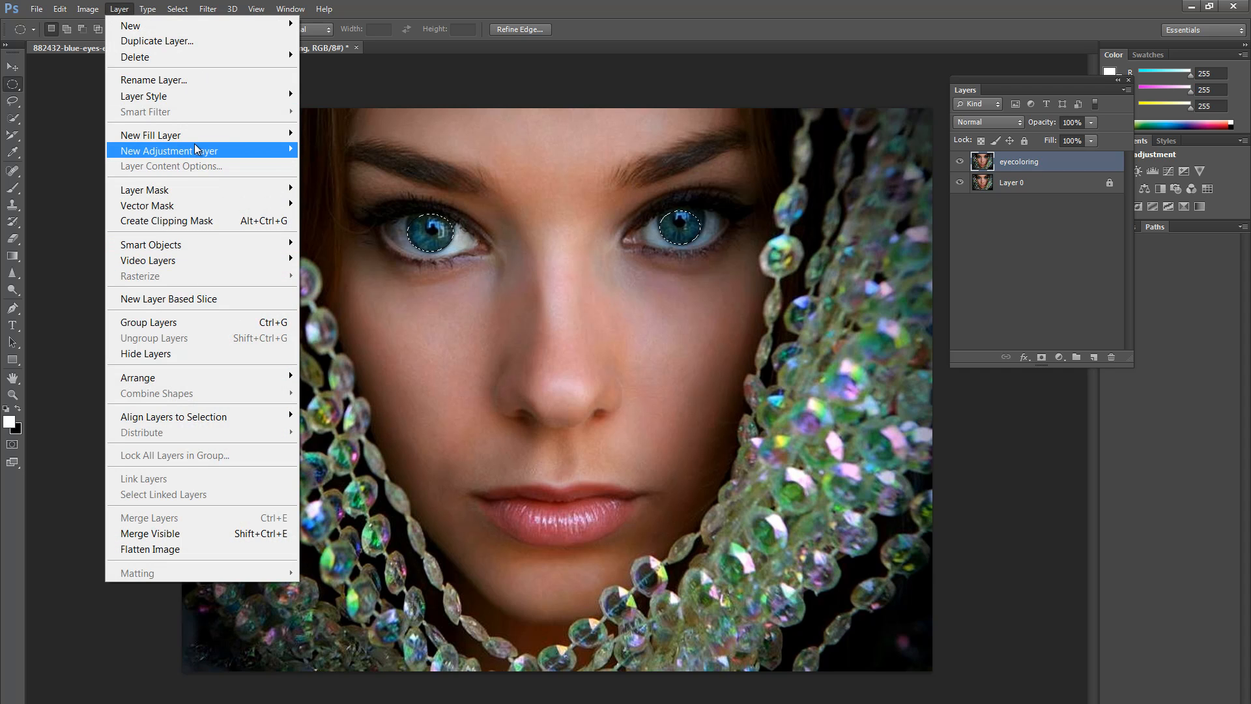
pyautogui.moveTo(194, 151)
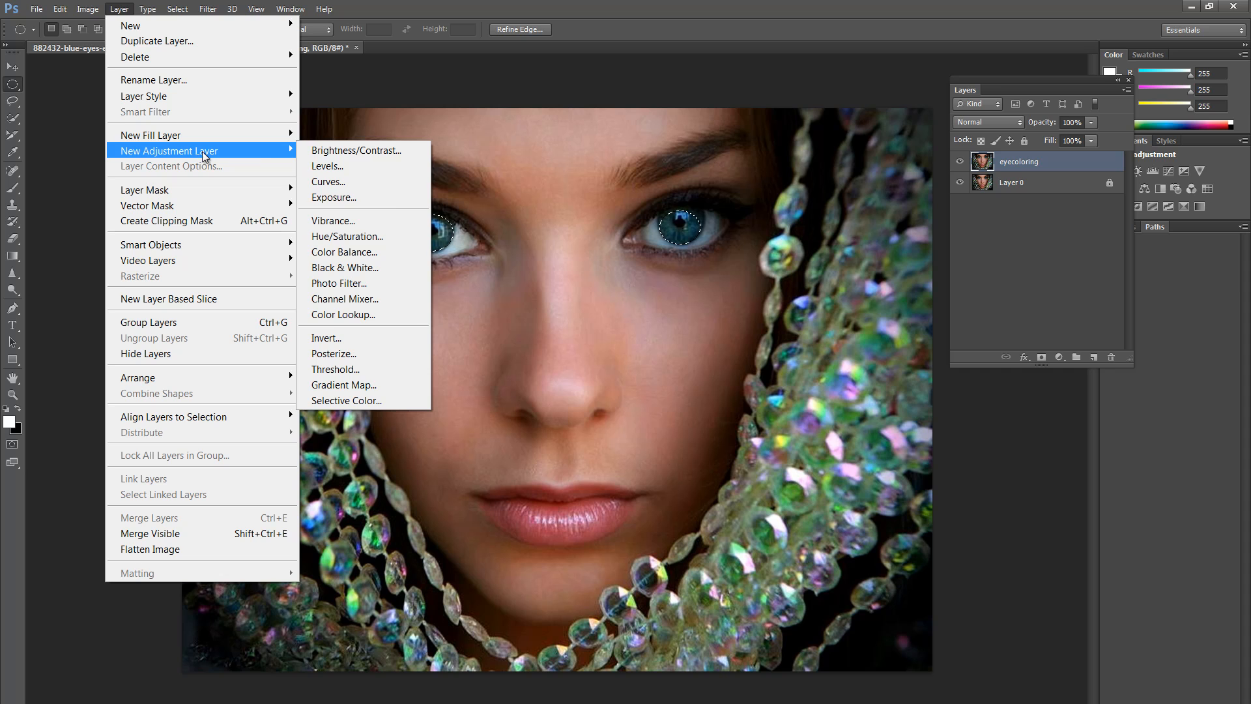
pyautogui.click(351, 237)
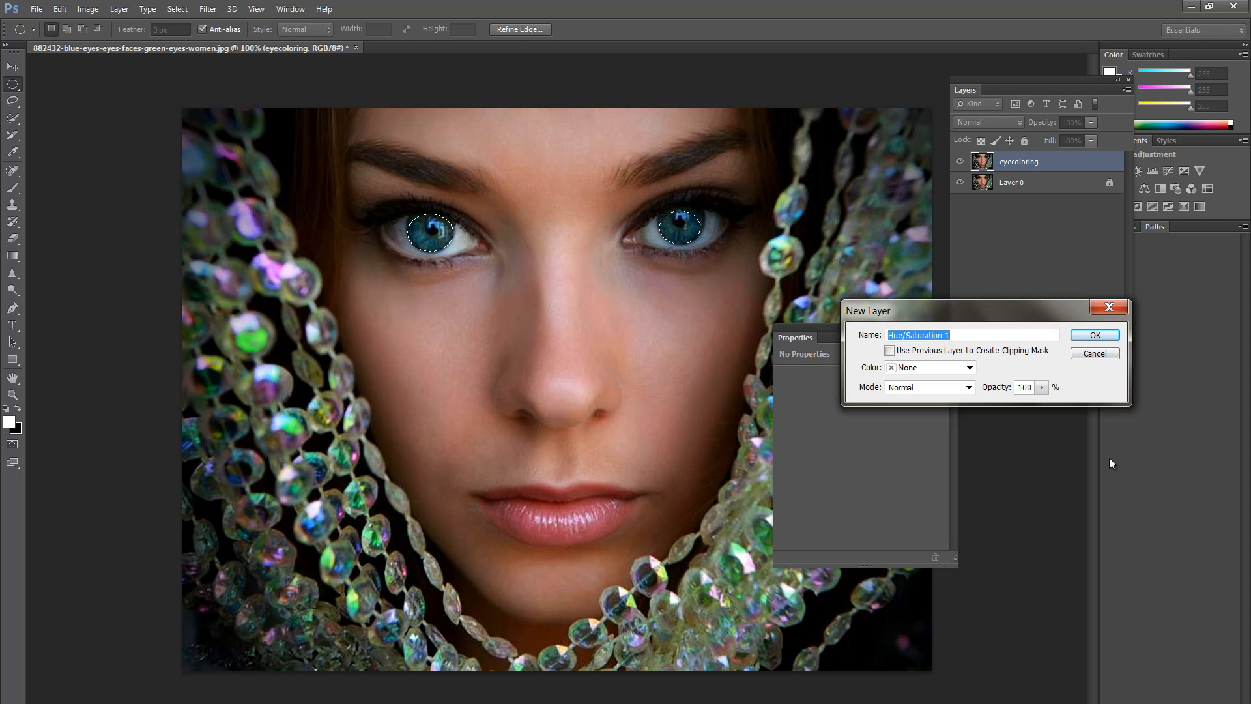
pyautogui.click(1091, 340)
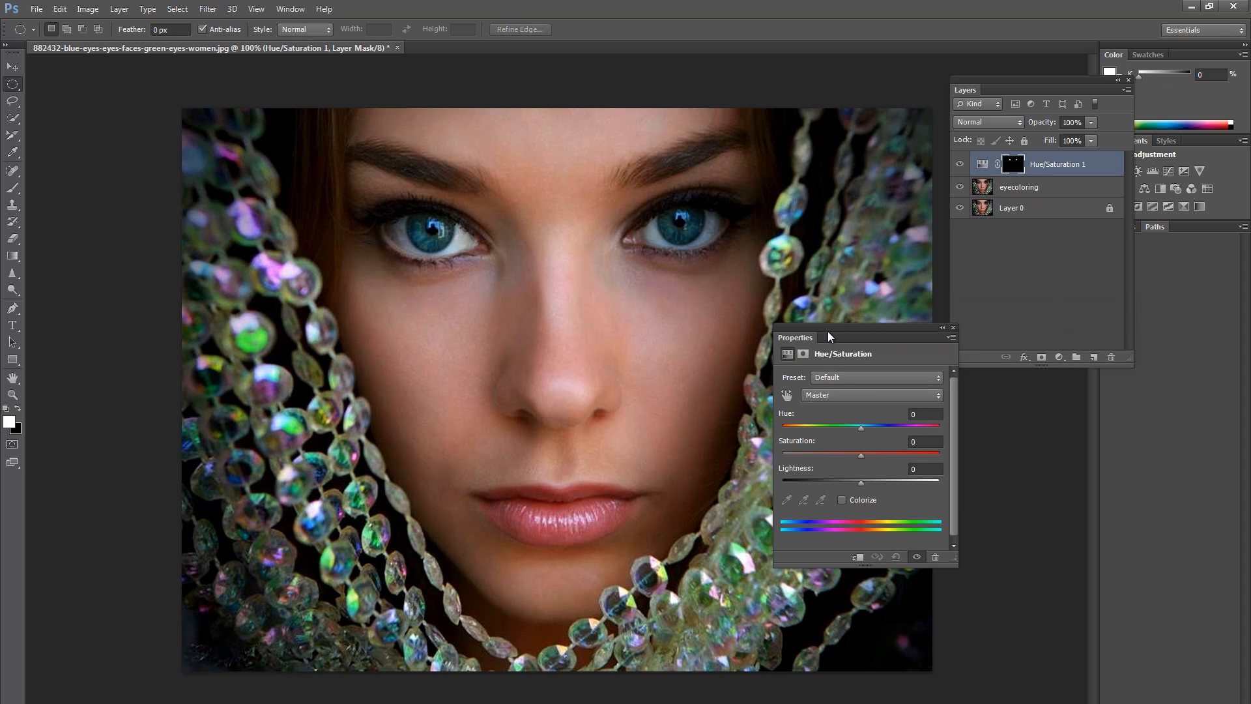
# - Arrange the Layers and Properties panels clear of each other and clip the Hue/Saturation adjustment to the eyecoloring layer
pyautogui.moveTo(848, 327); pyautogui.dragTo(1006, 268)
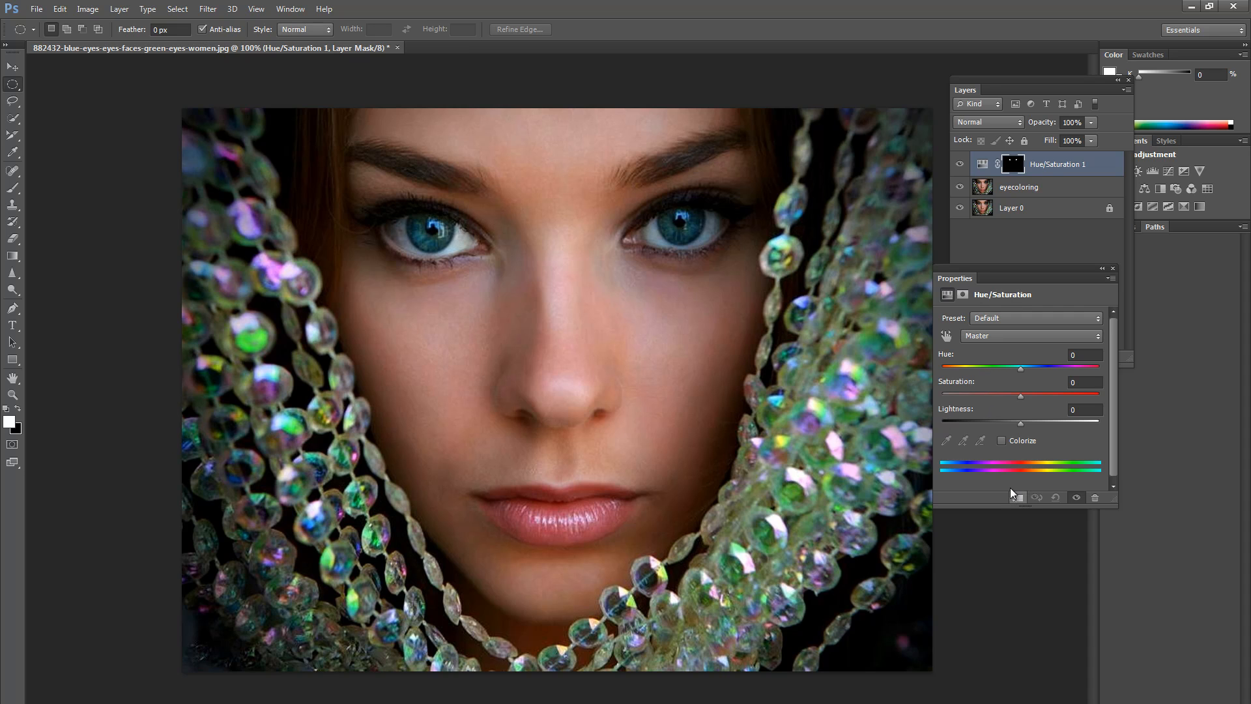
pyautogui.click(1047, 187)
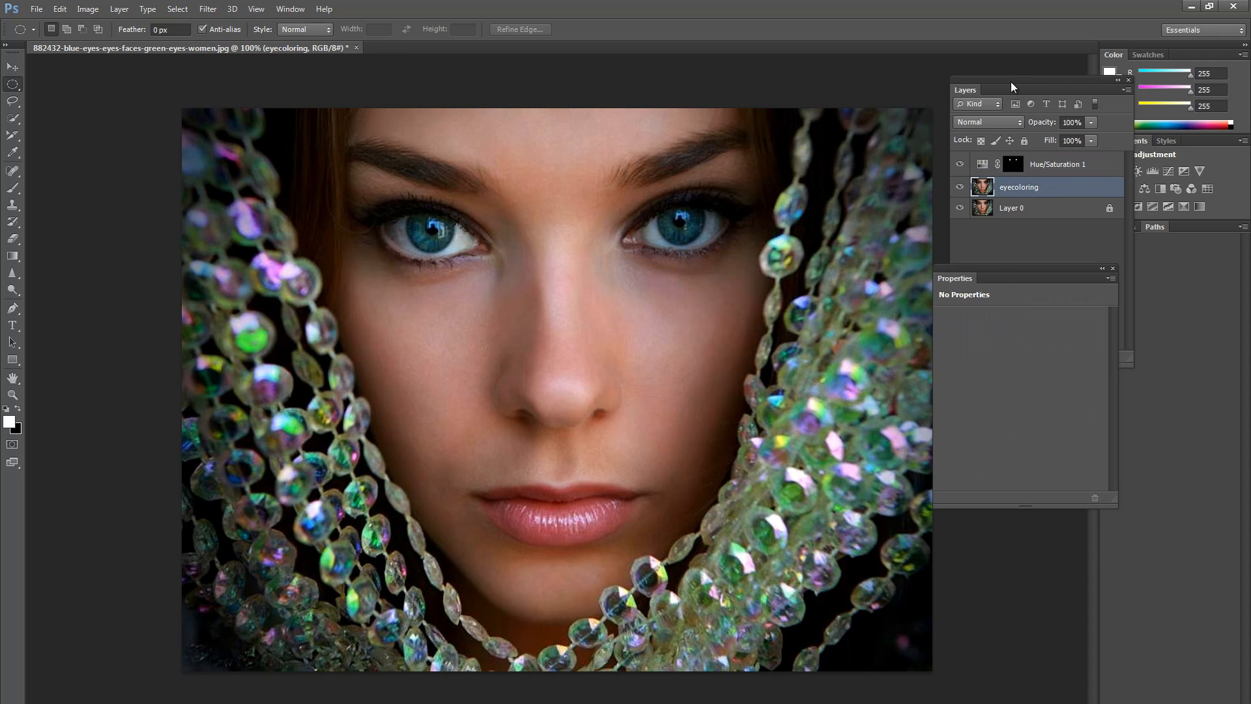
pyautogui.moveTo(1022, 76); pyautogui.dragTo(143, 122)
pyautogui.click(1045, 282)
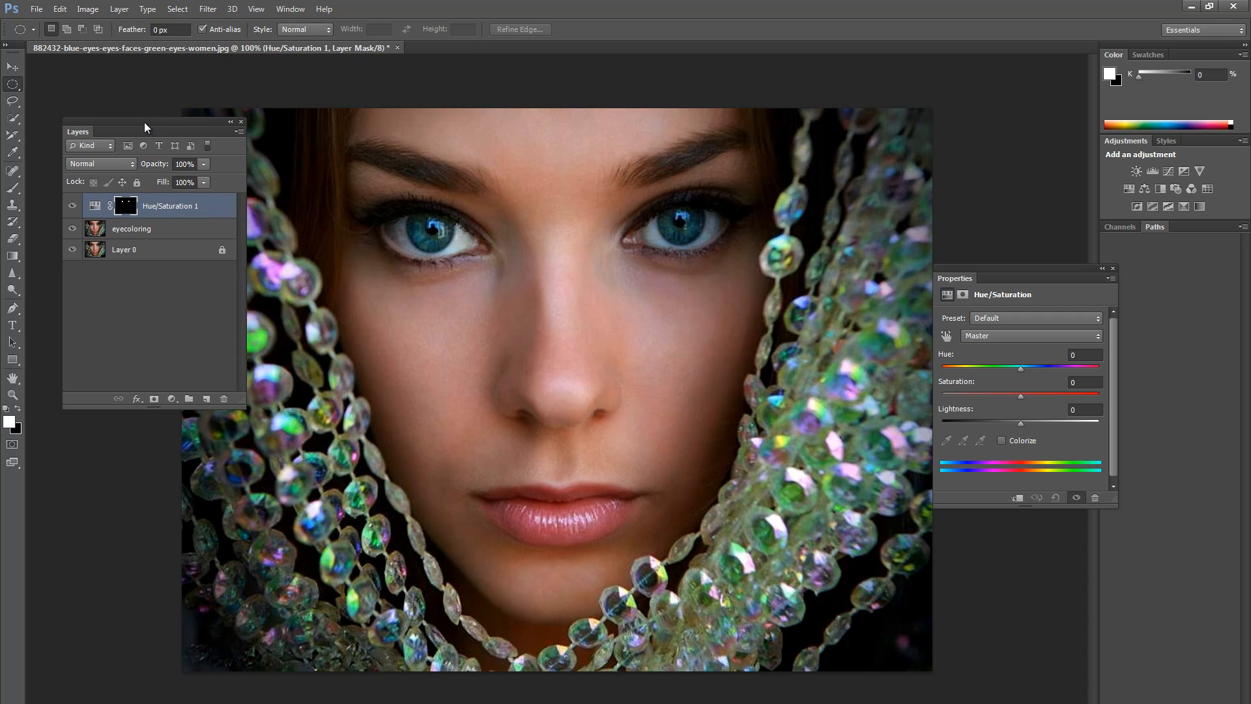
pyautogui.click(1016, 499)
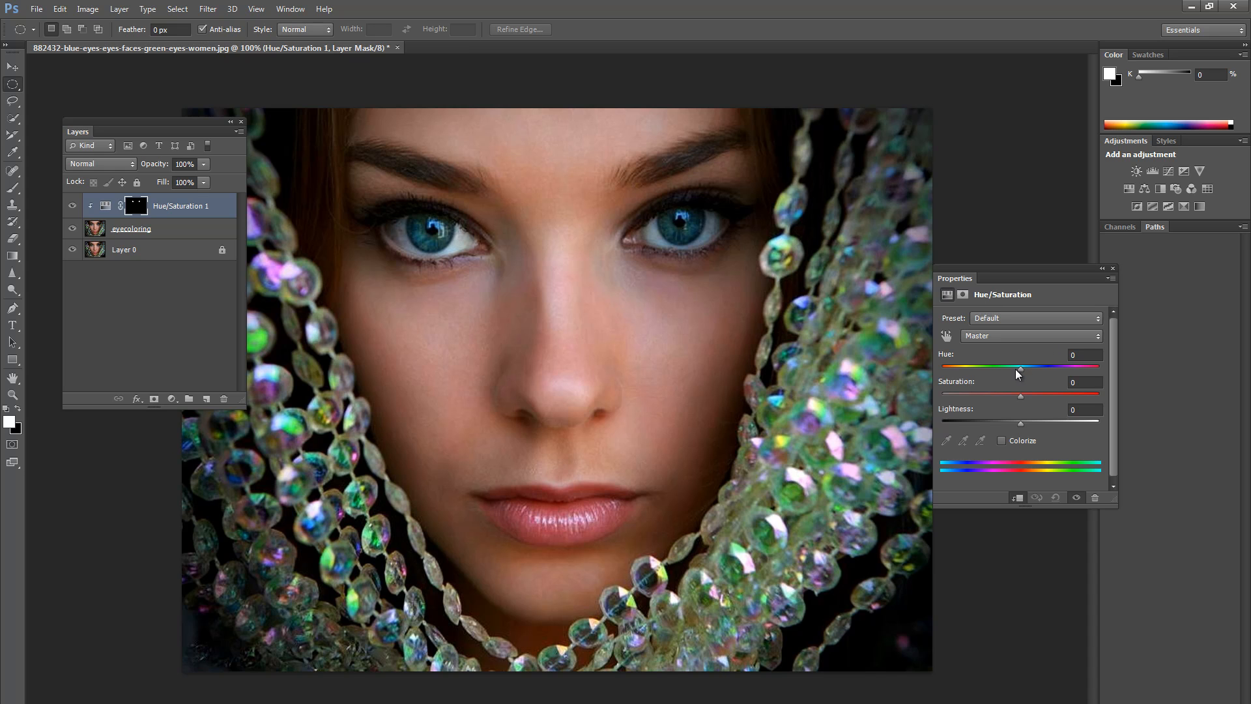
# - Turn the irises green by setting the adjustment's Hue to -70, and close its properties
pyautogui.moveTo(1019, 368); pyautogui.dragTo(976, 366)
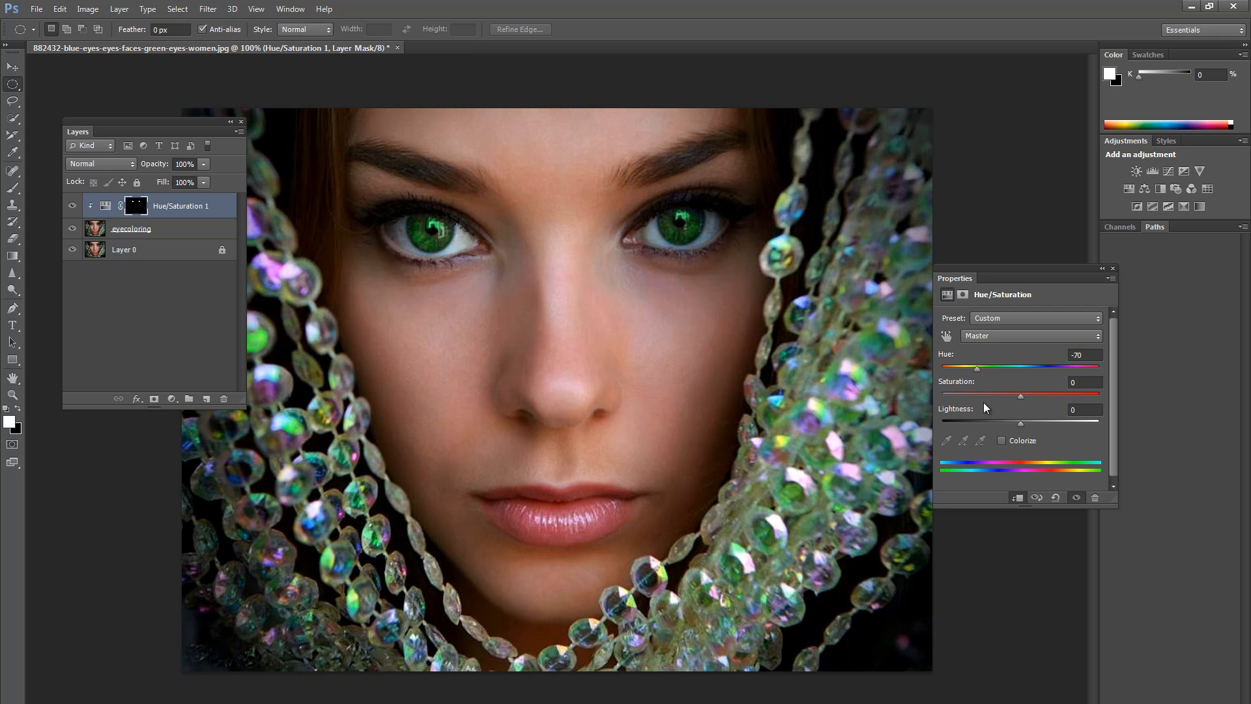
pyautogui.moveTo(1019, 394); pyautogui.dragTo(1018, 420)
pyautogui.click(1112, 268)
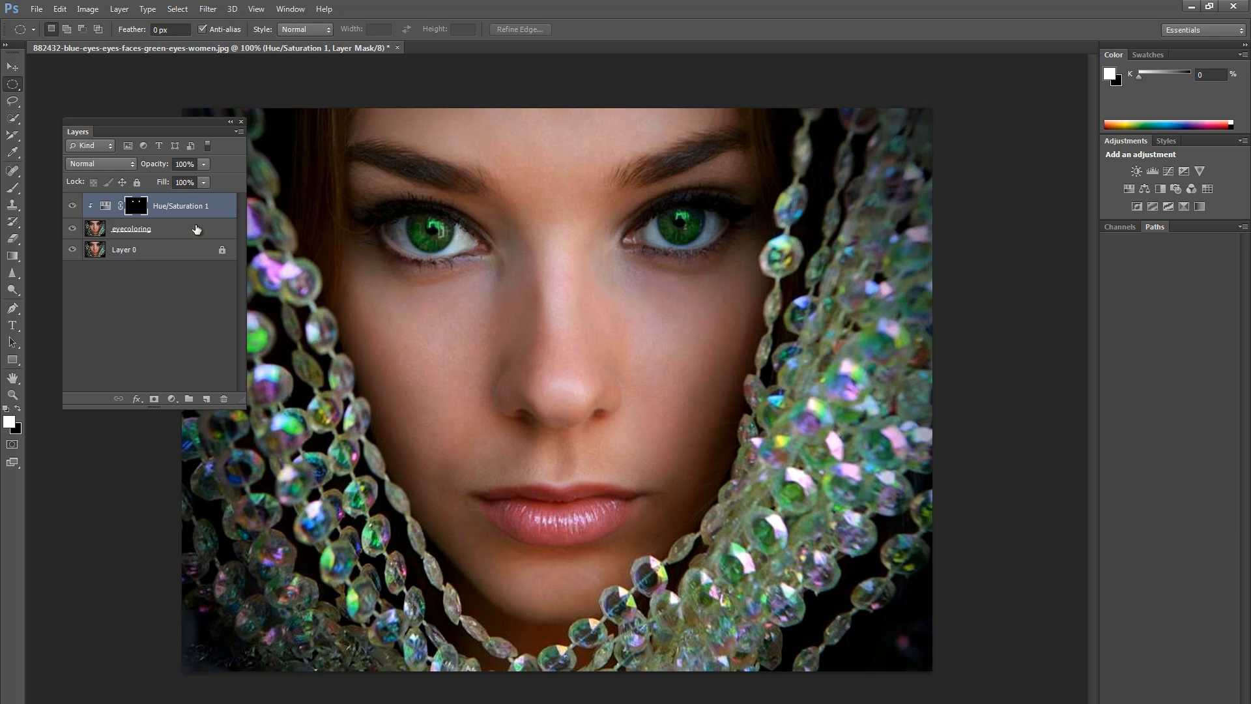
# - Compare the original and recoloured eyes by hiding and showing the eyecoloring layer and Layer 0
pyautogui.click(70, 229)
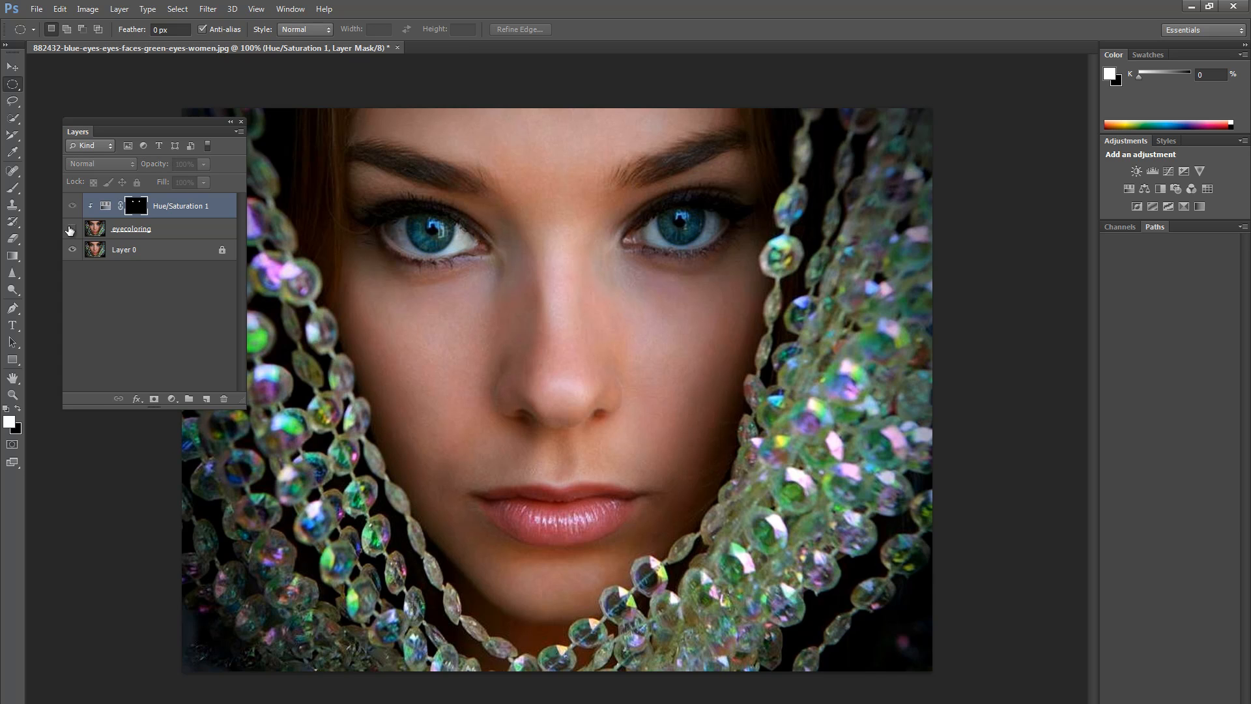
pyautogui.click(138, 253)
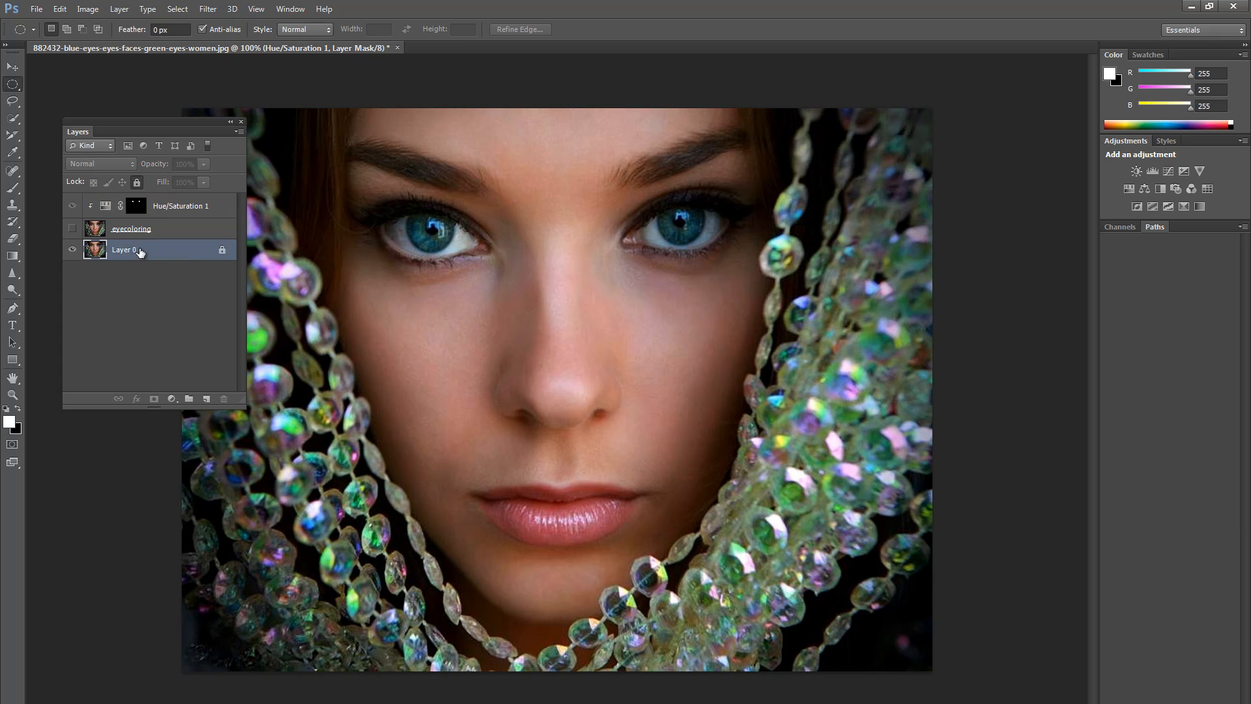
pyautogui.click(72, 250)
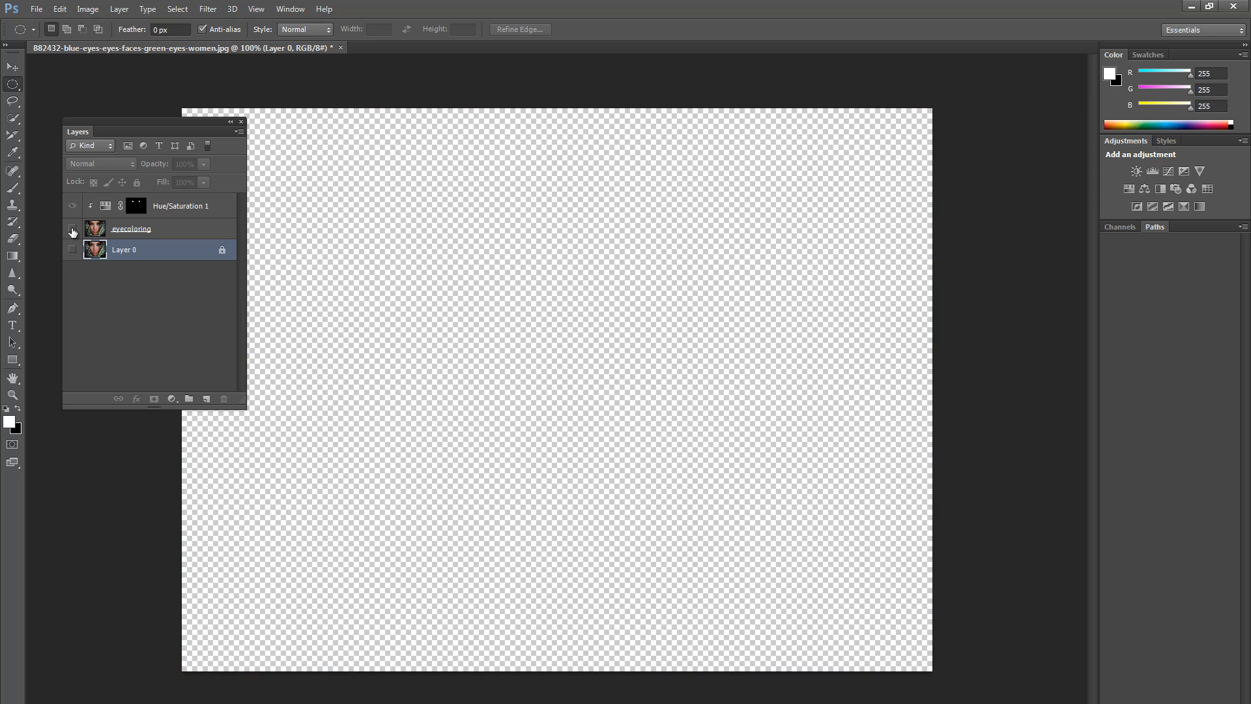
pyautogui.click(72, 228)
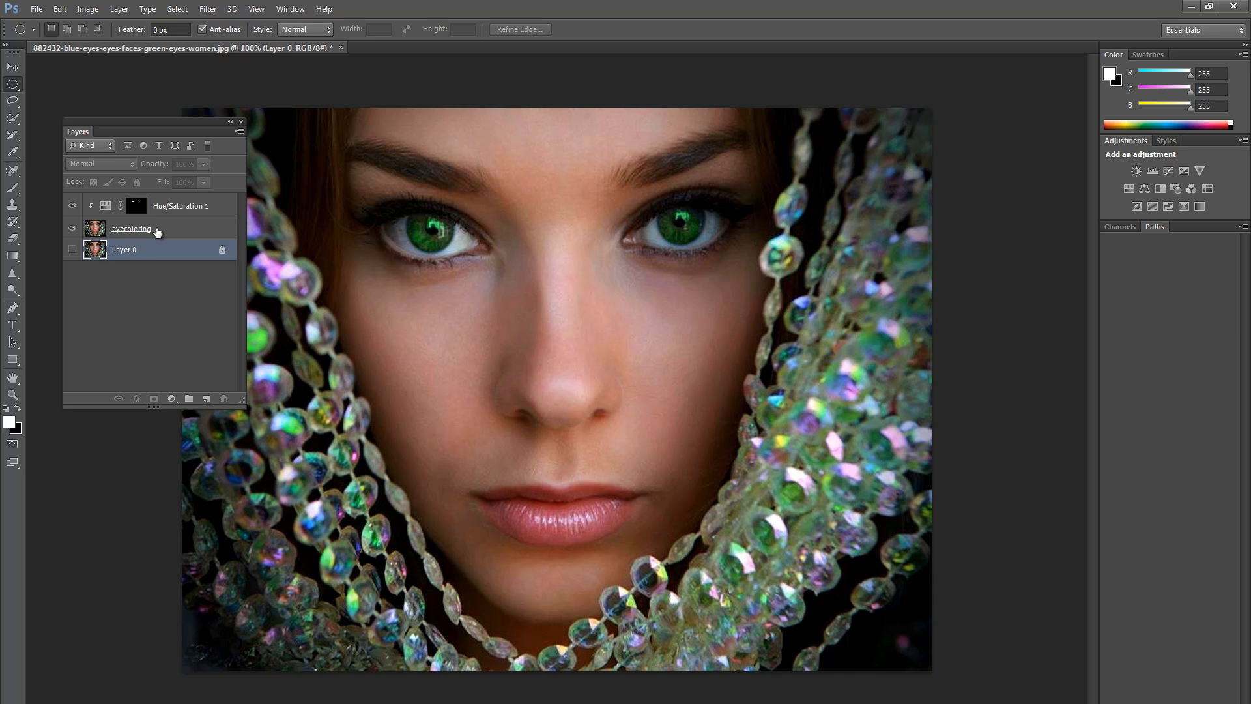
pyautogui.click(72, 249)
pyautogui.click(186, 229)
# - Move the Layers panel clear of the face and set the Hue/Saturation adjustment's blend mode to Darken
pyautogui.moveTo(139, 126); pyautogui.dragTo(1040, 131)
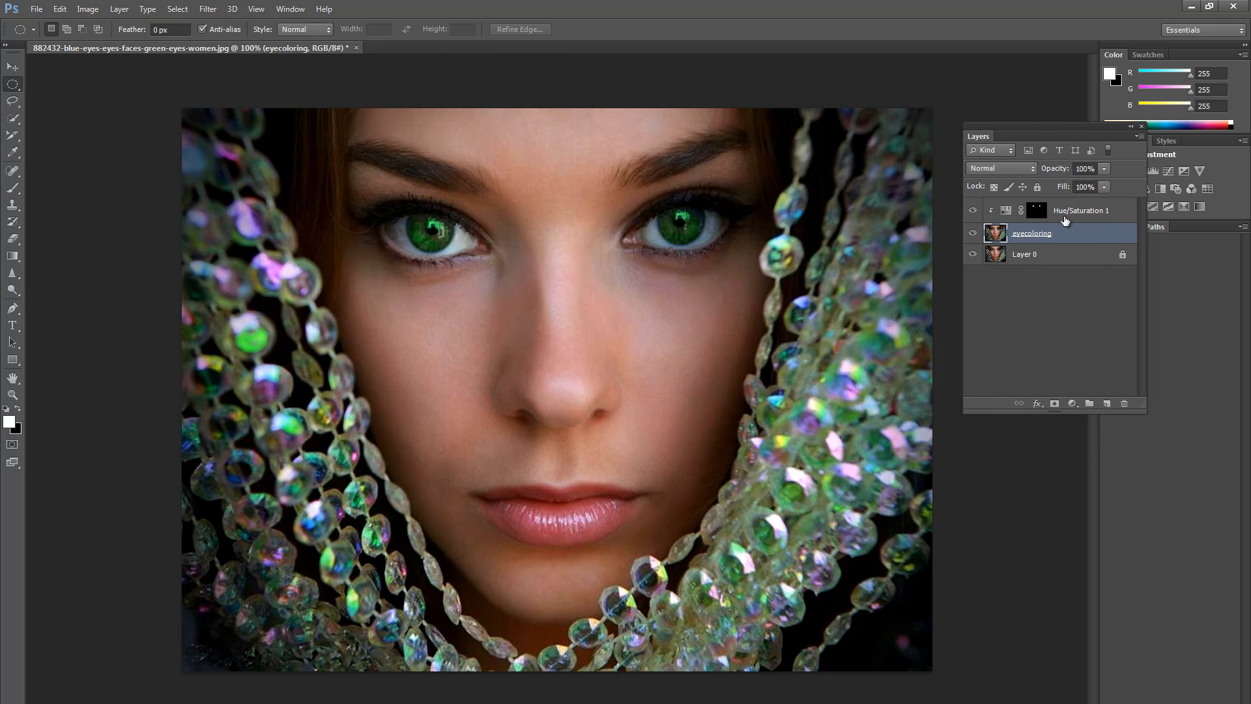
pyautogui.click(1106, 217)
pyautogui.click(1001, 168)
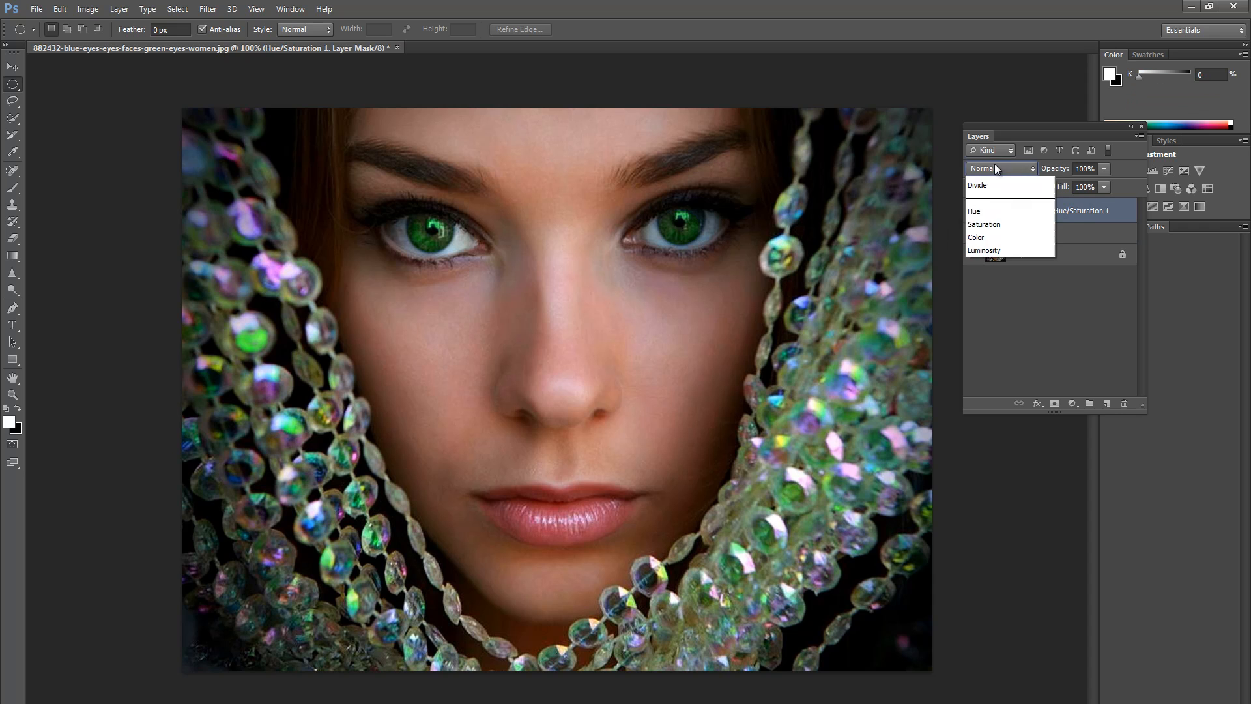
pyautogui.click(982, 222)
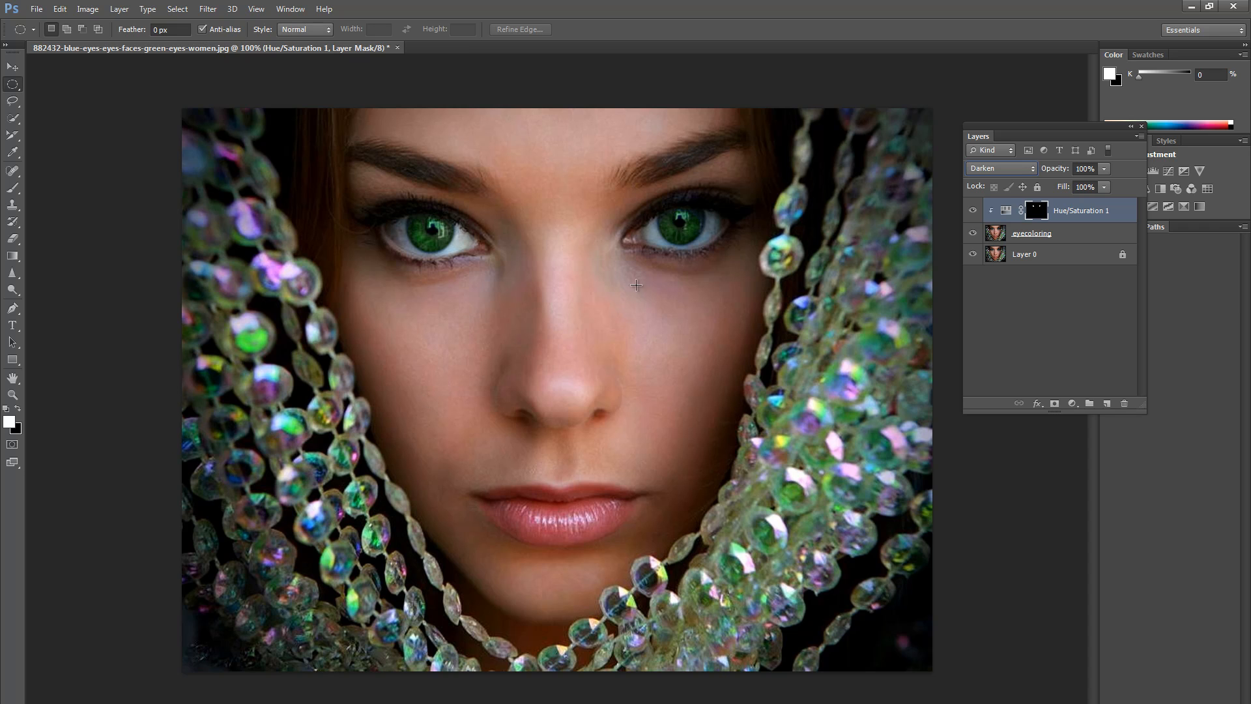
# - Try the blend modes from Multiply through Color Dodge on the adjustment, then compare the eyes with the eyecoloring layer hidden and shown
pyautogui.click(1013, 167)
pyautogui.click(988, 235)
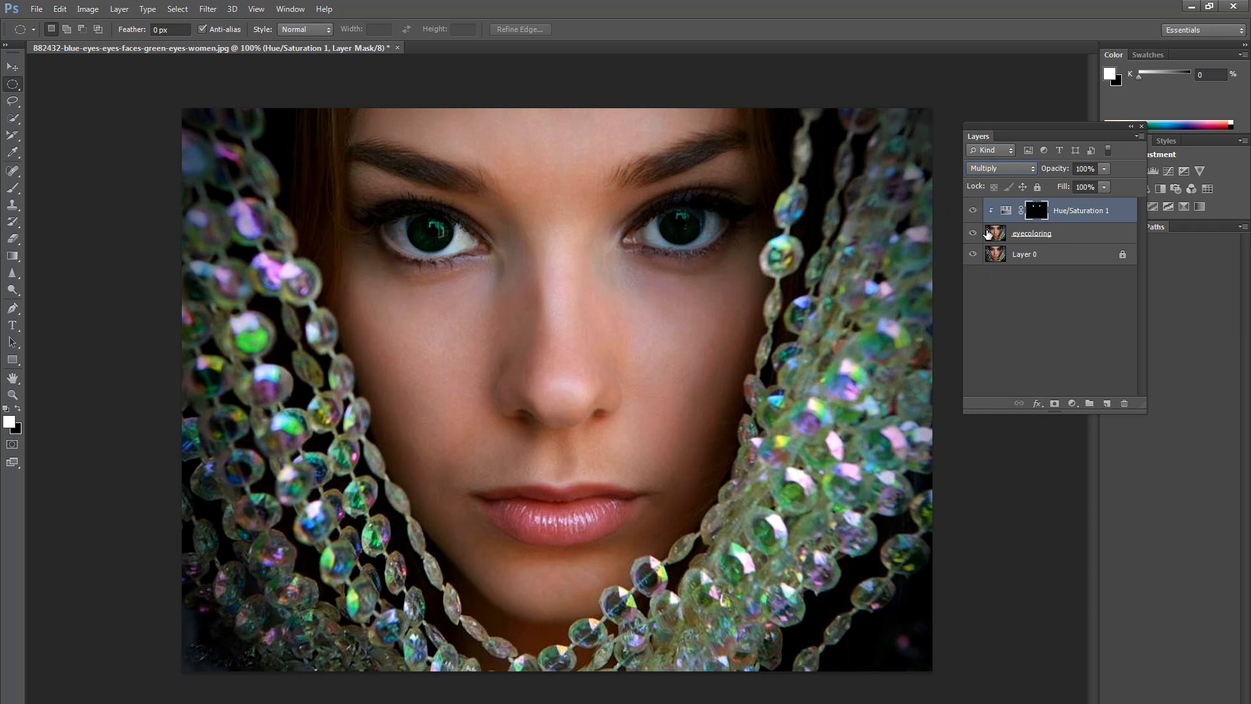
pyautogui.press('Down')
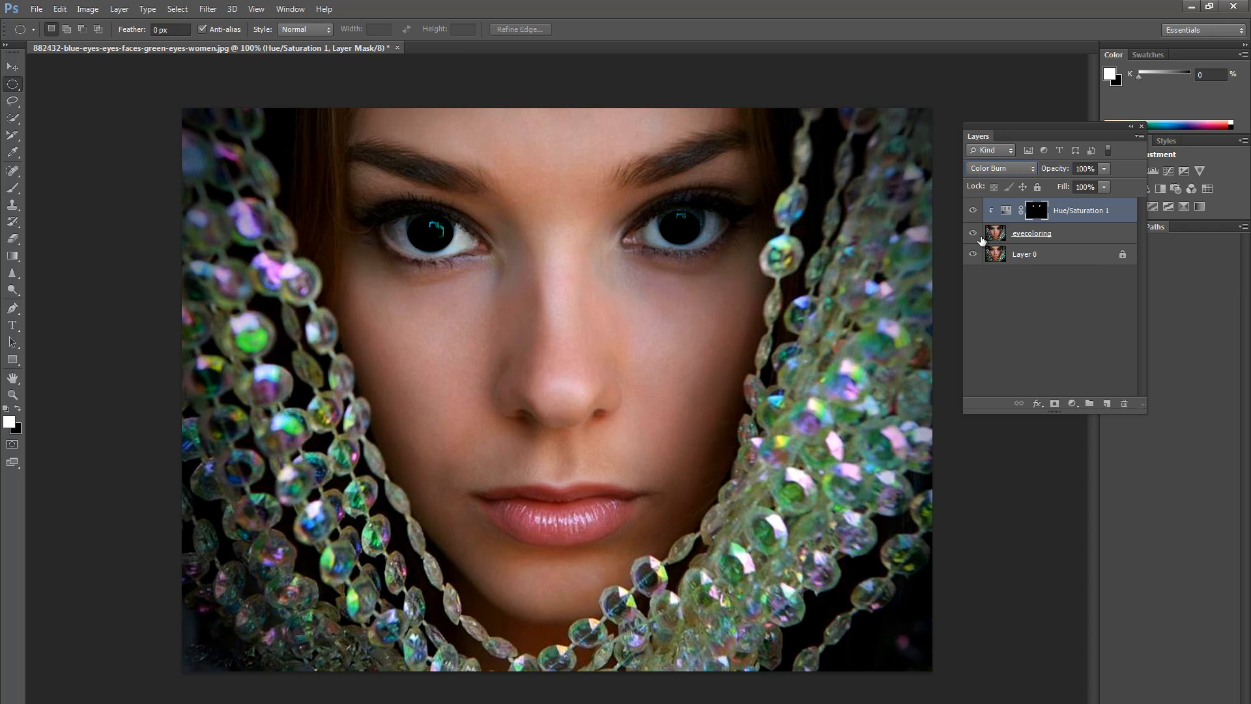
pyautogui.press('Down')
pyautogui.press('Down')
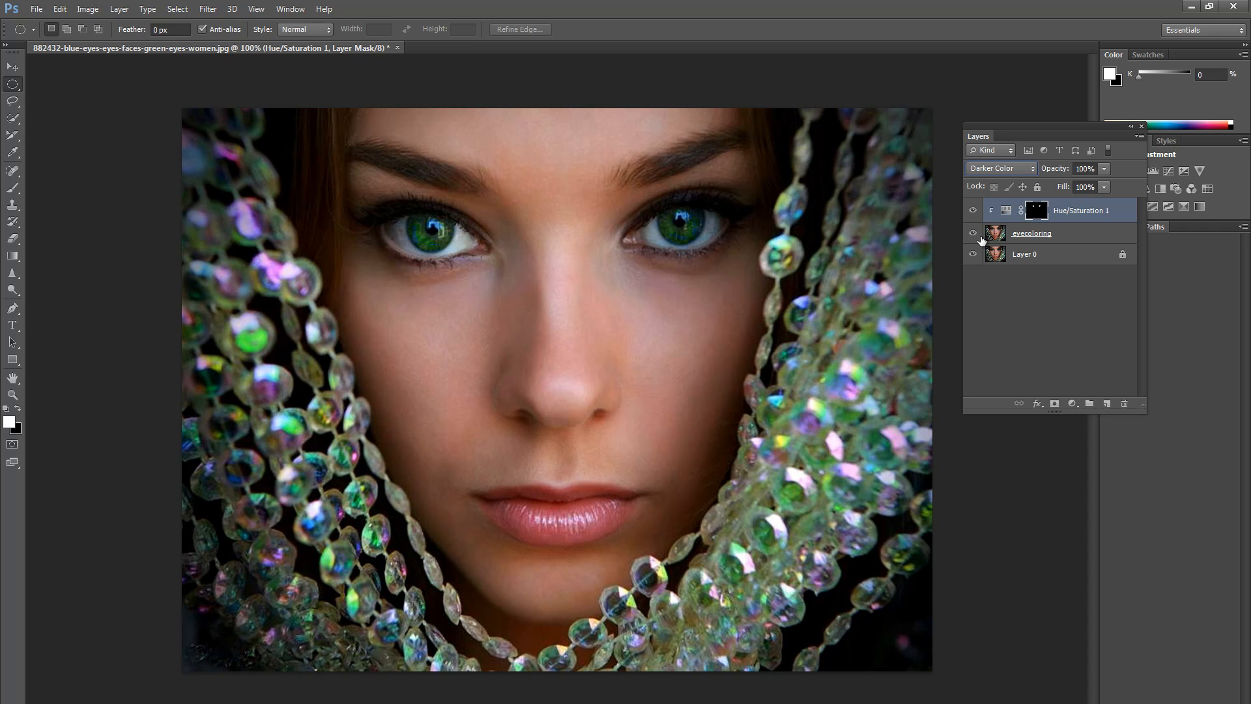
pyautogui.press('Down')
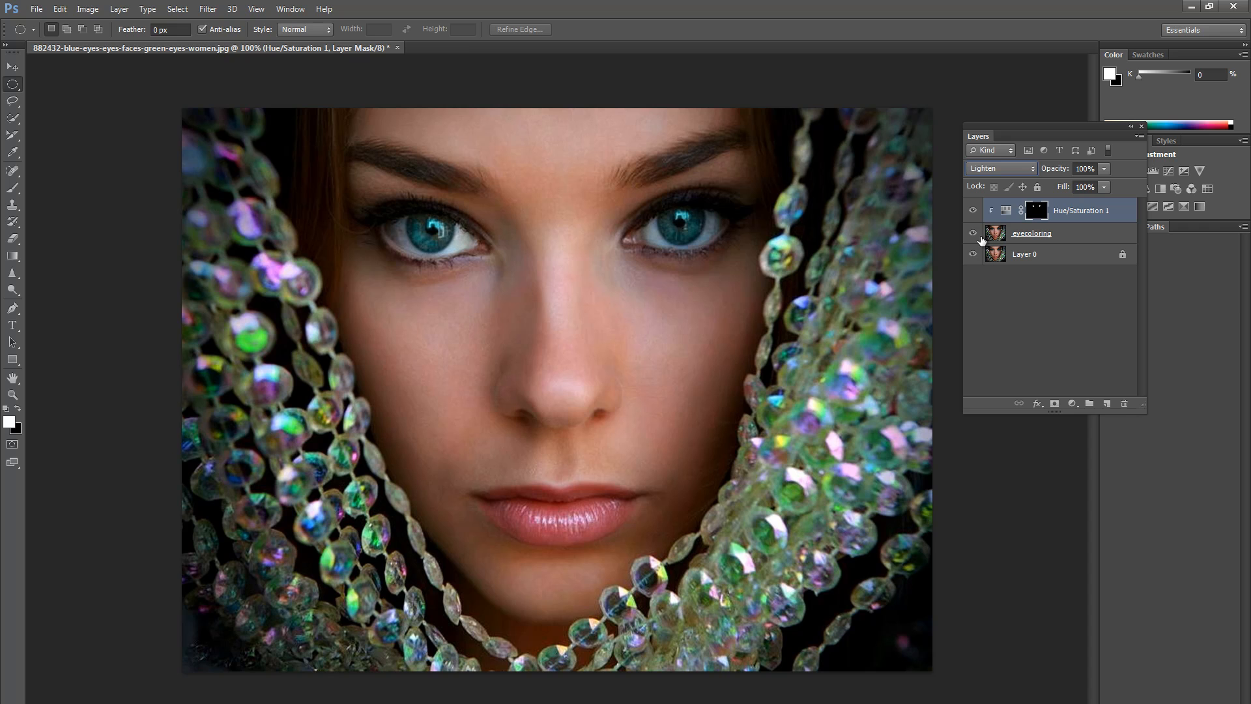
pyautogui.press('Down')
pyautogui.press('Down')
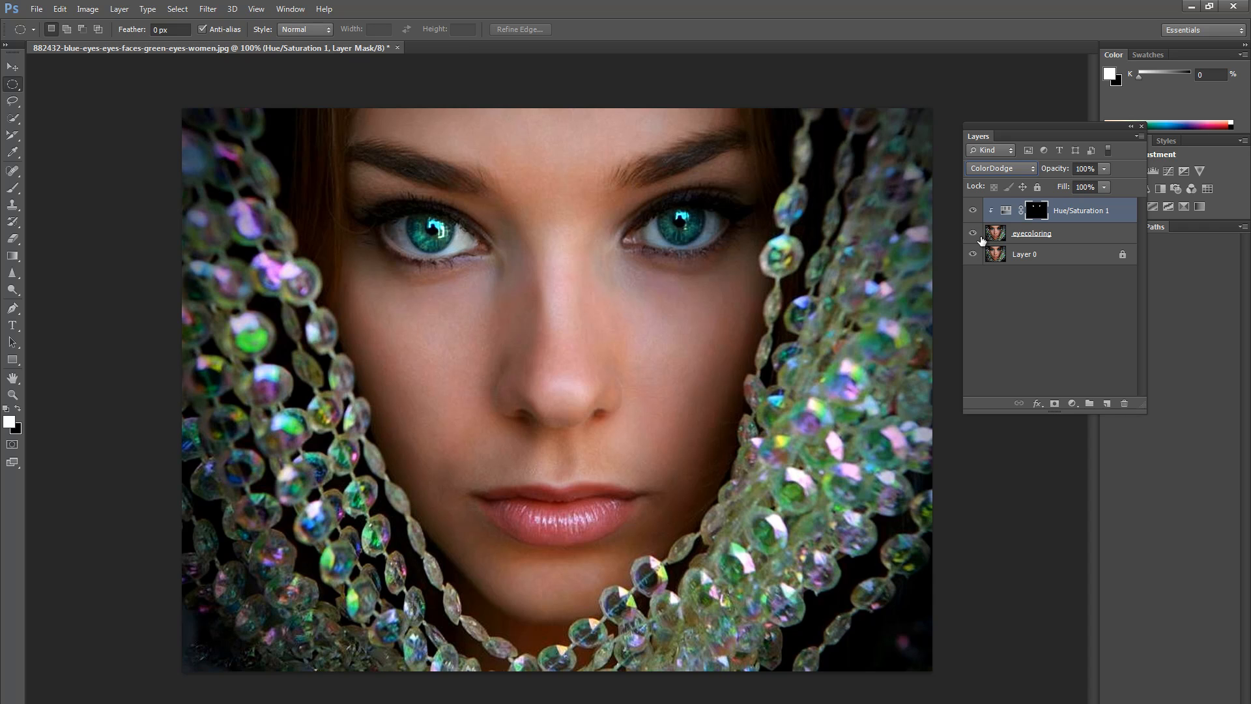
pyautogui.click(974, 234)
pyautogui.click(974, 234)
# - Try the remaining blend modes on the Hue/Saturation adjustment, from Linear Burn down to Luminosity
pyautogui.click(1000, 167)
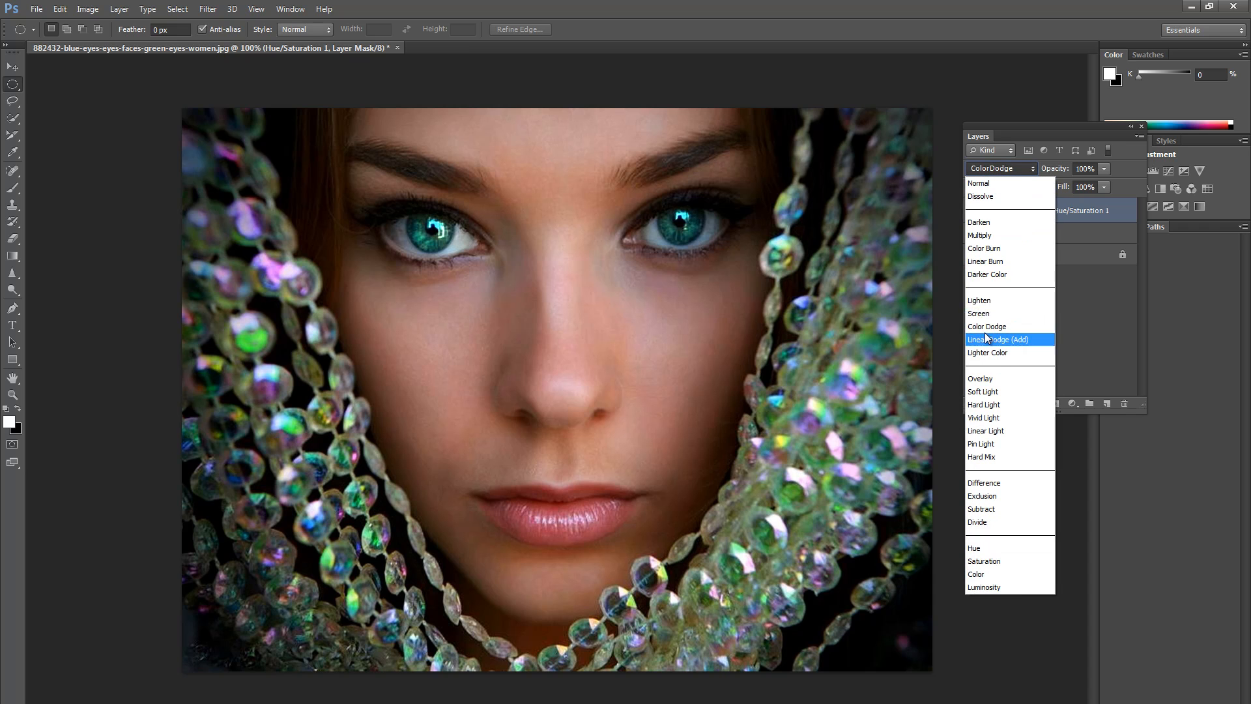
pyautogui.click(985, 261)
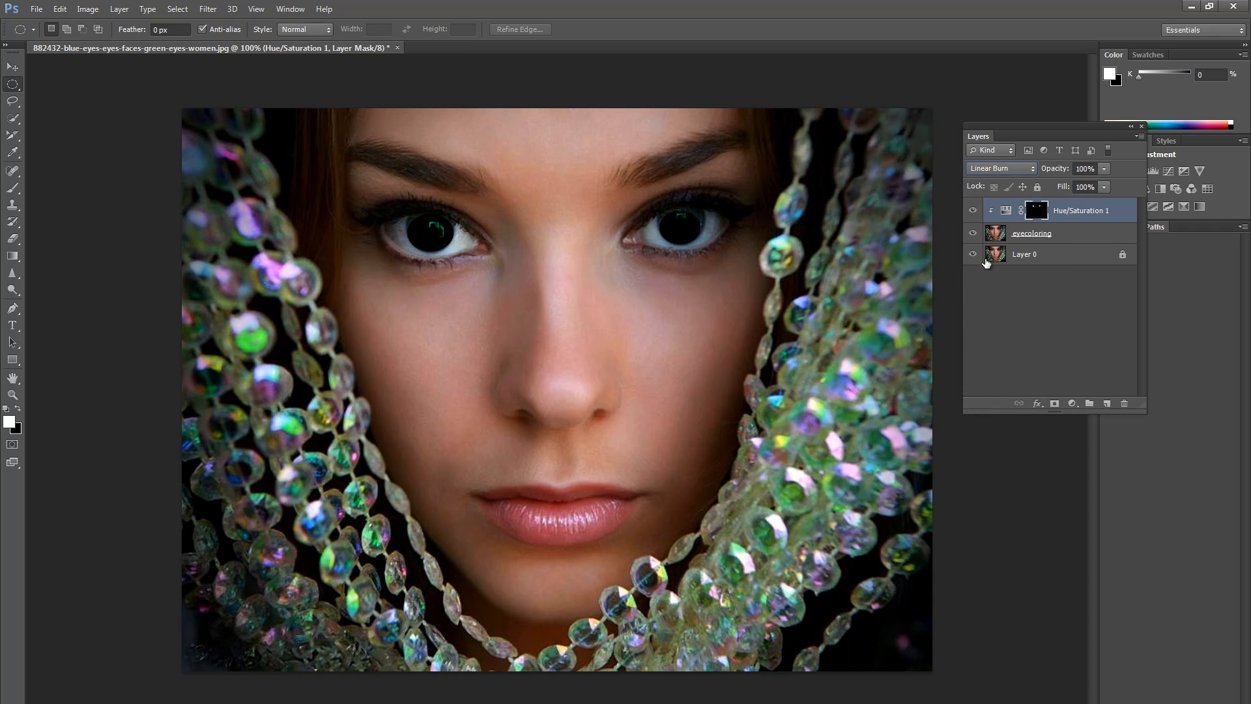
pyautogui.press('Down')
pyautogui.press('Down')
pyautogui.press('Down')
pyautogui.press('Down')
pyautogui.press('Down')
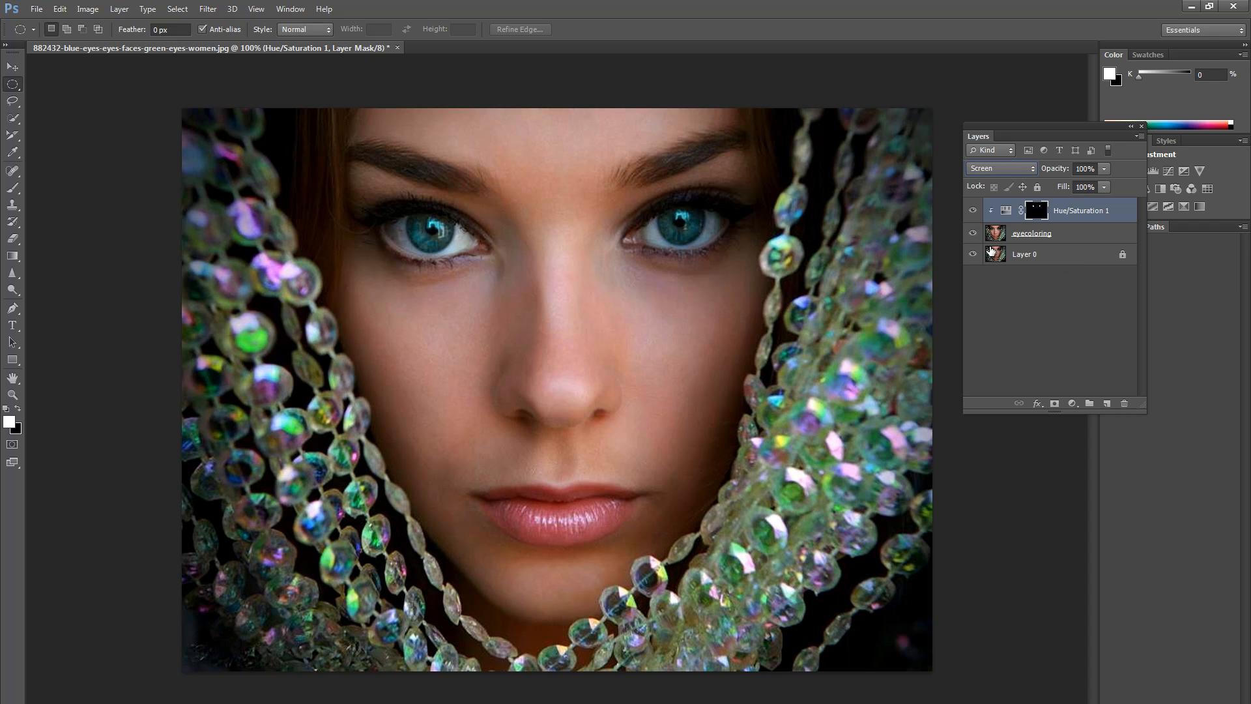
pyautogui.press('Down')
pyautogui.press('Down')
pyautogui.press('Down')
pyautogui.press('Down')
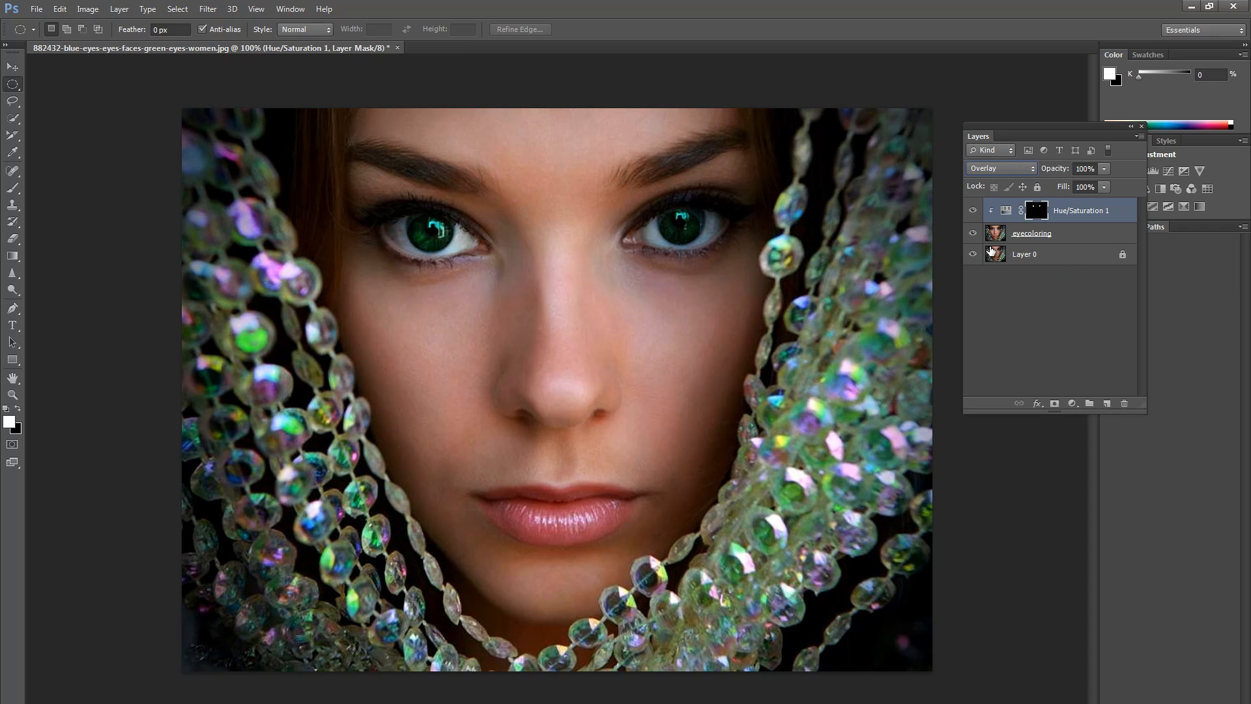
pyautogui.press('Down')
pyautogui.press('Down')
pyautogui.press('Down')
pyautogui.press('Down')
pyautogui.press('Down')
pyautogui.press('Down')
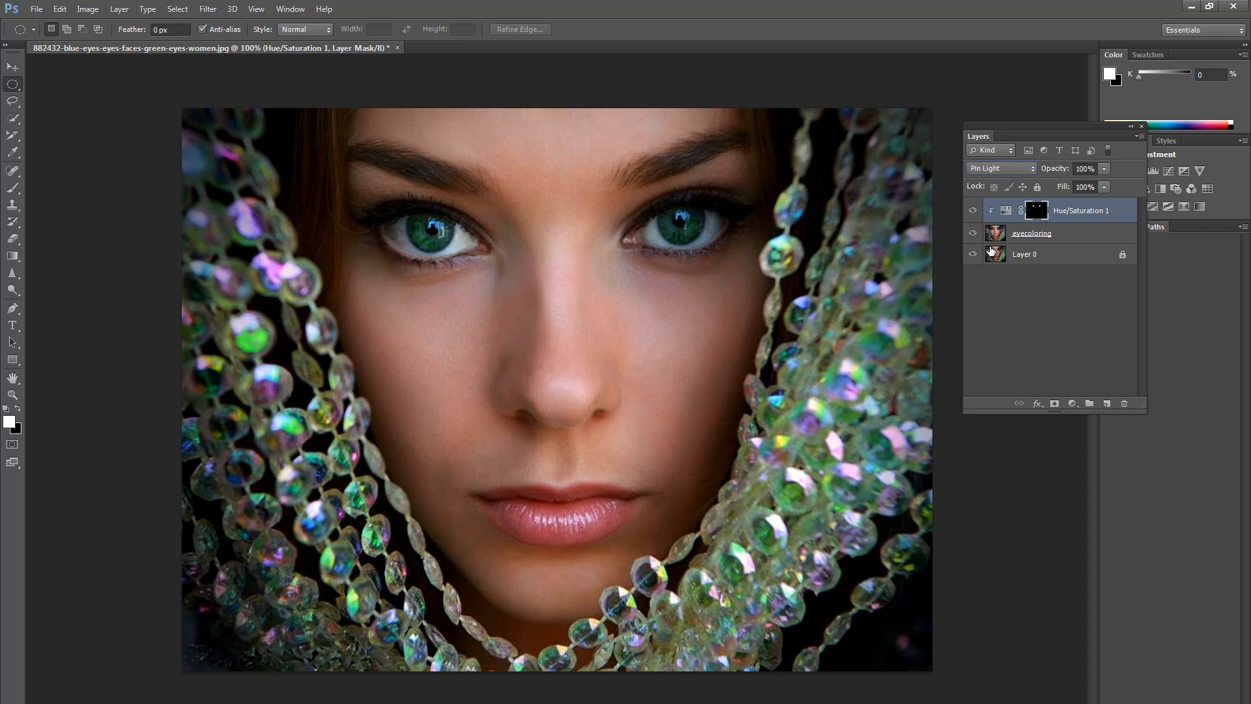
pyautogui.press('Down')
pyautogui.press('Down')
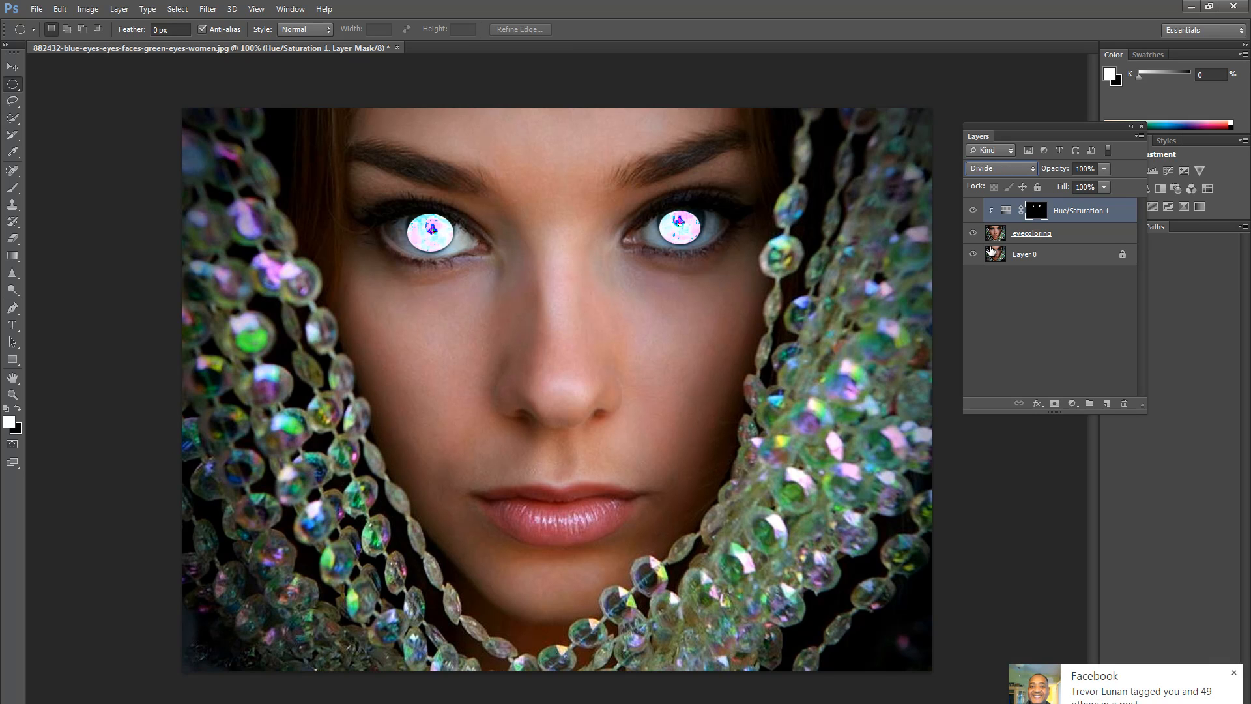
pyautogui.press('Down')
pyautogui.press('Down')
pyautogui.press('Down')
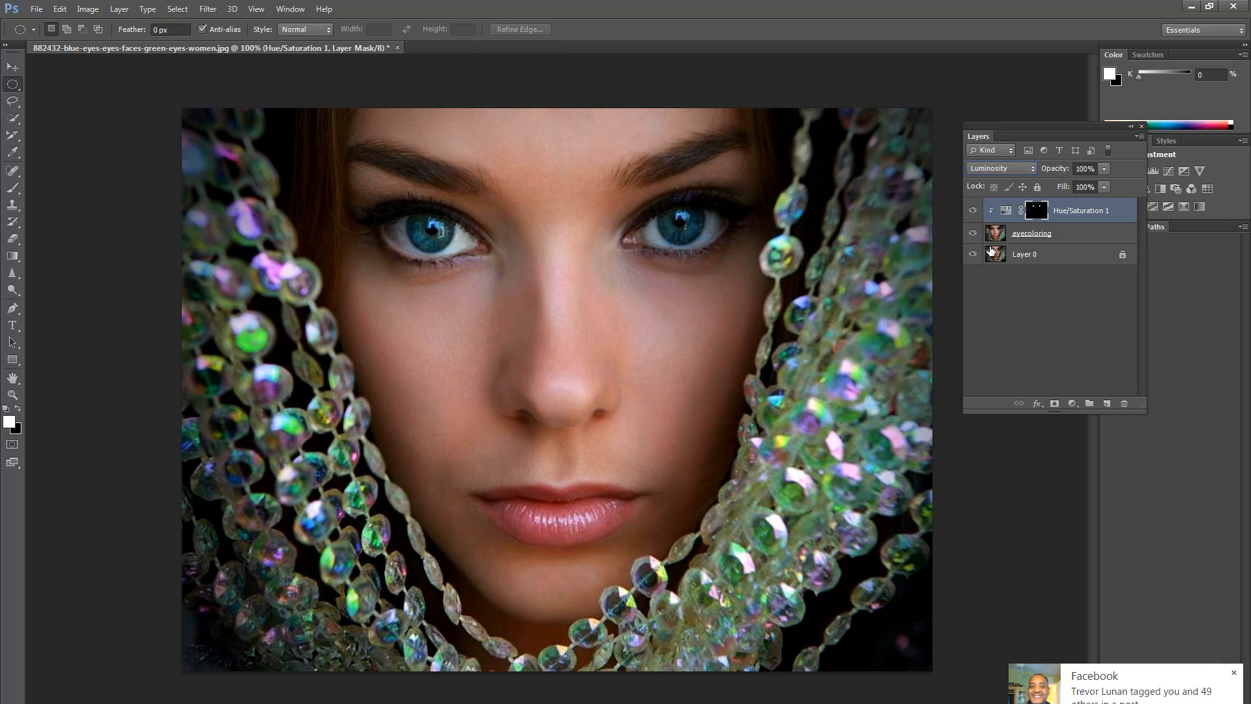
# - Step back up through the adjustment's blend modes from Luminosity and settle on Color Dodge
pyautogui.press('Up')
pyautogui.press('Up')
pyautogui.press('Up')
pyautogui.press('Up')
pyautogui.press('Up')
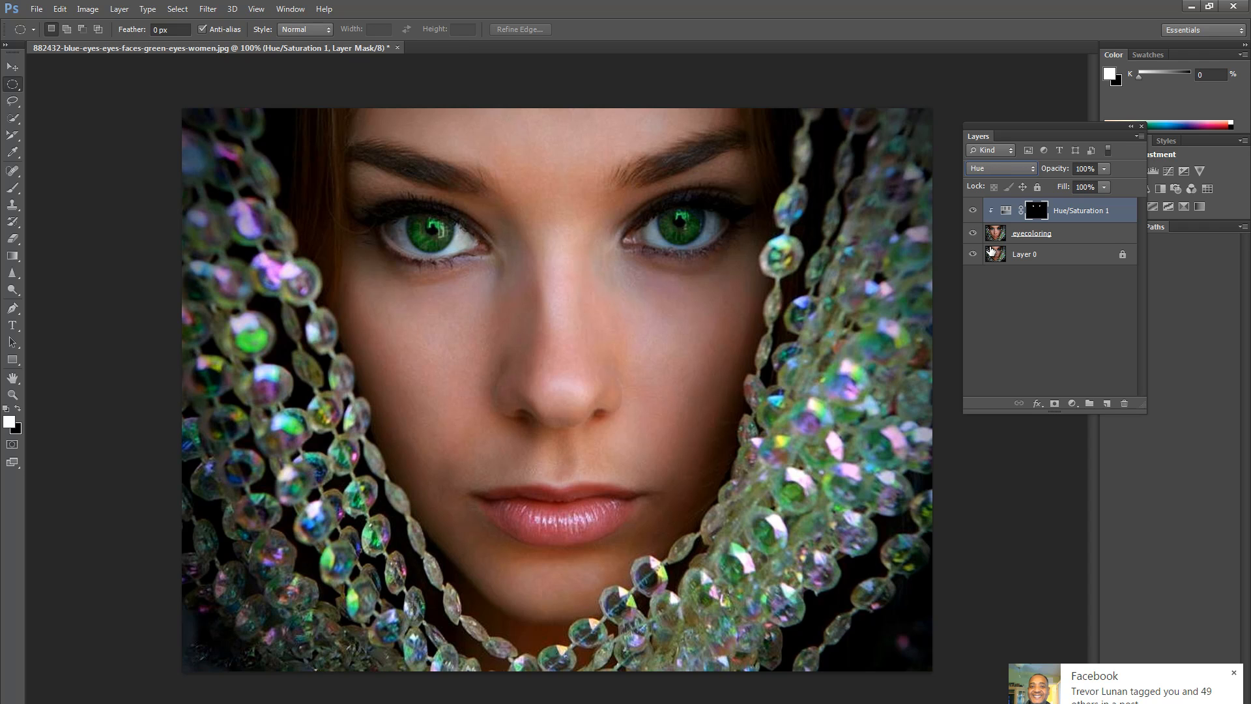
pyautogui.press('Up')
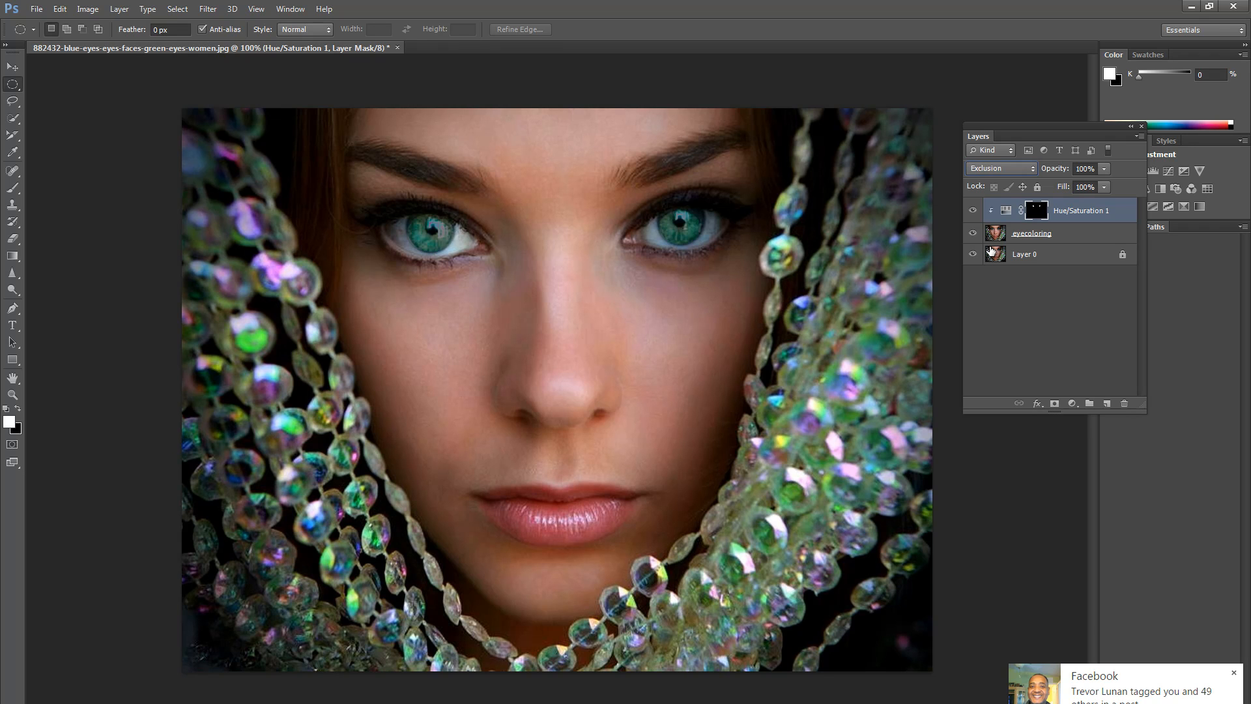
pyautogui.press('Up')
pyautogui.press('Up')
pyautogui.press('Up')
pyautogui.press('Up')
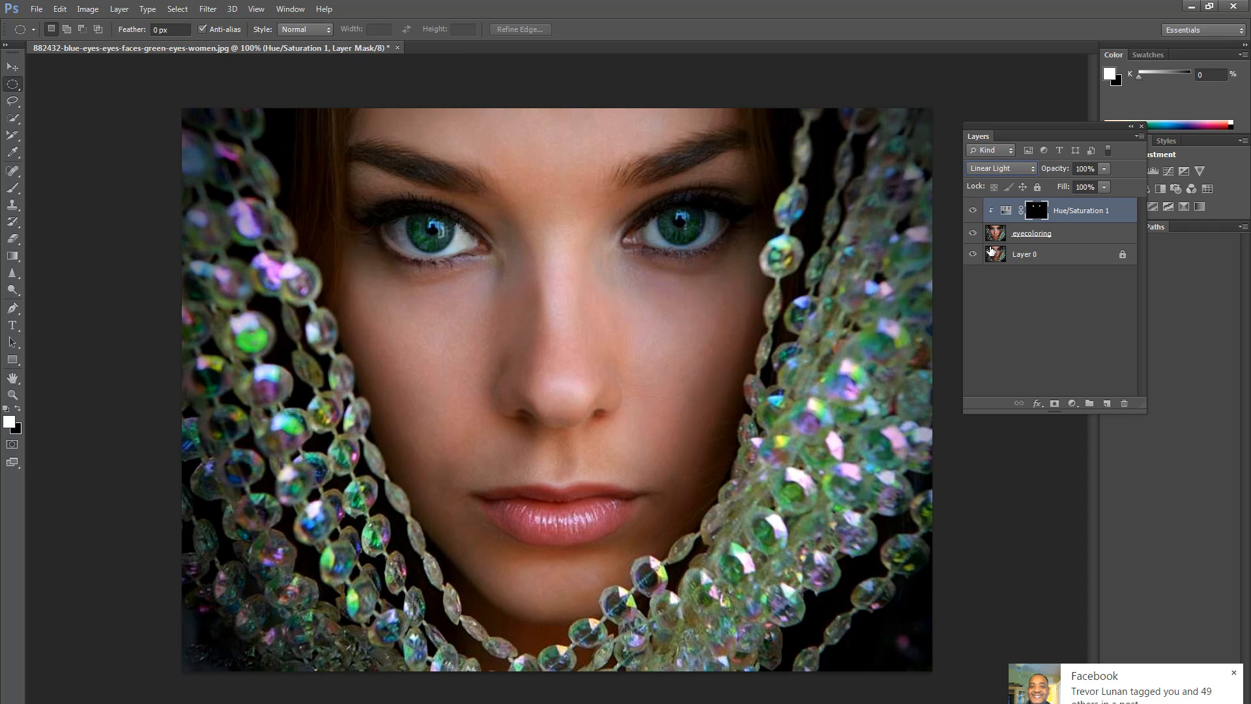
pyautogui.press('Up')
pyautogui.press('Up')
pyautogui.press('Up')
pyautogui.press('Up')
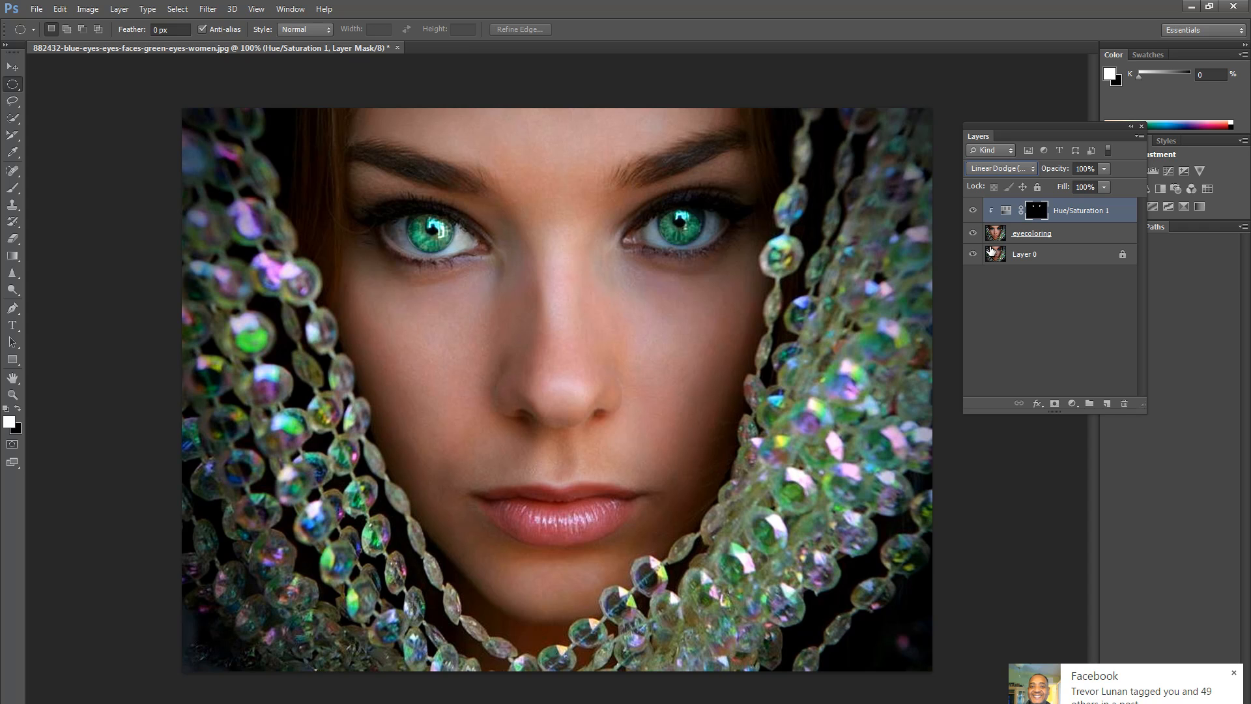
pyautogui.press('Up')
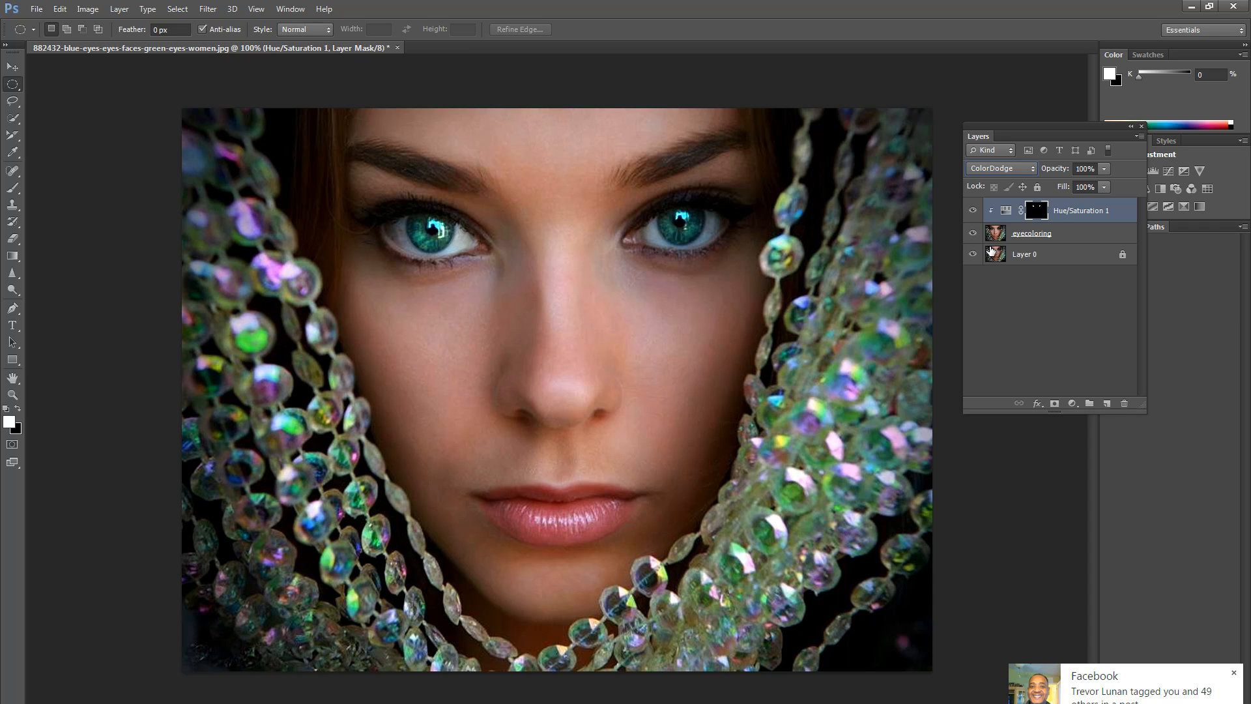
# - Compare the eyes with the Hue/Saturation adjustment hidden and shown, and make eyecoloring the active layer
pyautogui.click(972, 210)
pyautogui.click(972, 209)
pyautogui.click(1035, 240)
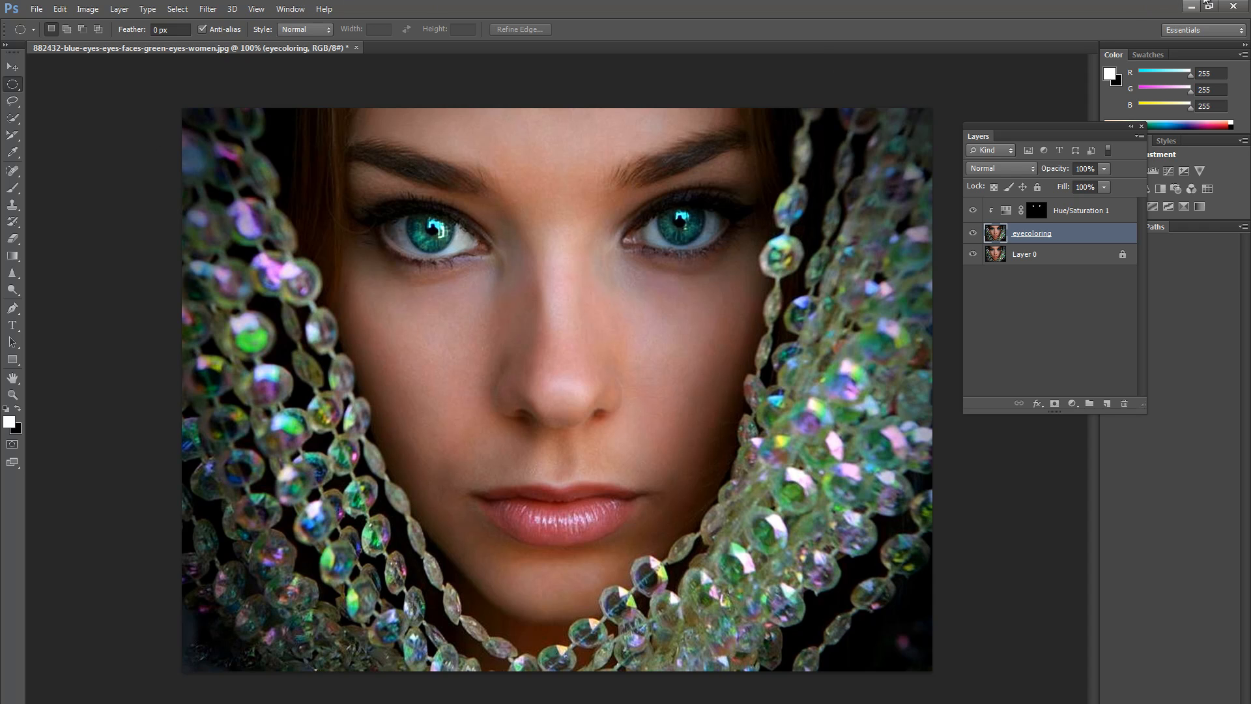
# - Try Smart Sharpen on the whole eyecoloring layer with an Amount of 129% and a Radius of 1.0 px, previewing one eye
pyautogui.click(208, 10)
pyautogui.moveTo(238, 254)
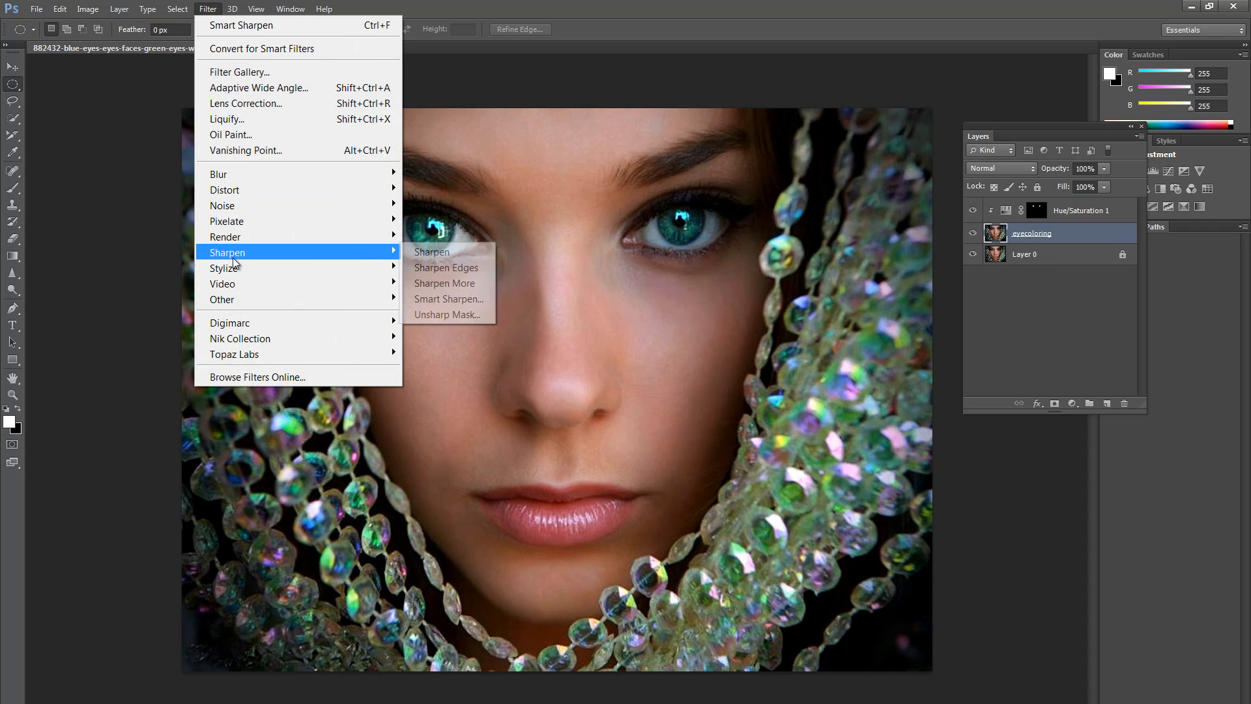
pyautogui.click(447, 299)
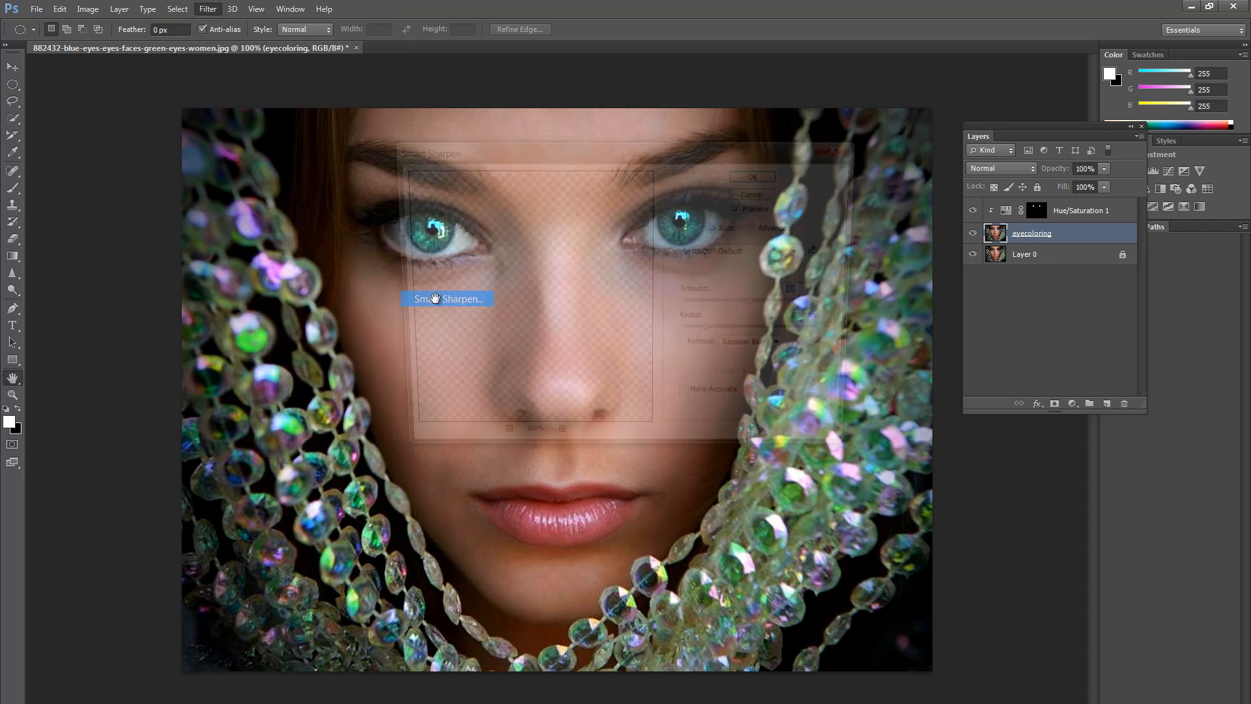
pyautogui.moveTo(430, 275); pyautogui.dragTo(525, 329)
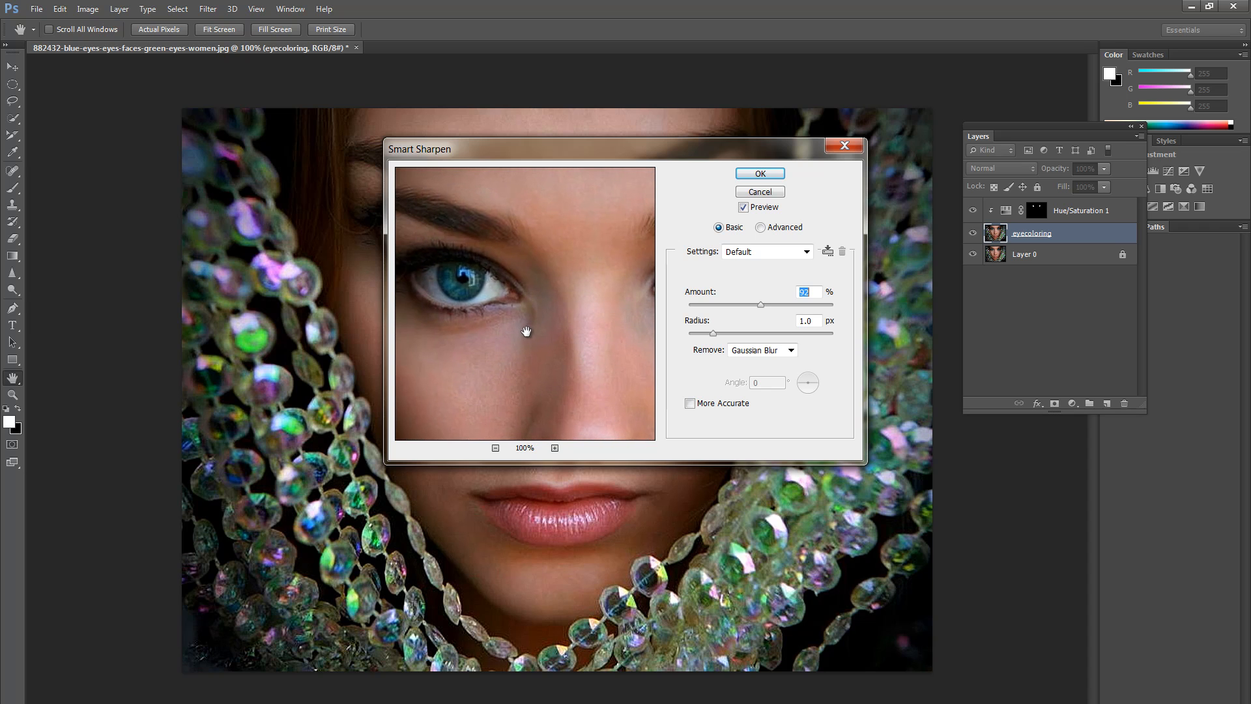
pyautogui.moveTo(451, 316); pyautogui.dragTo(514, 313)
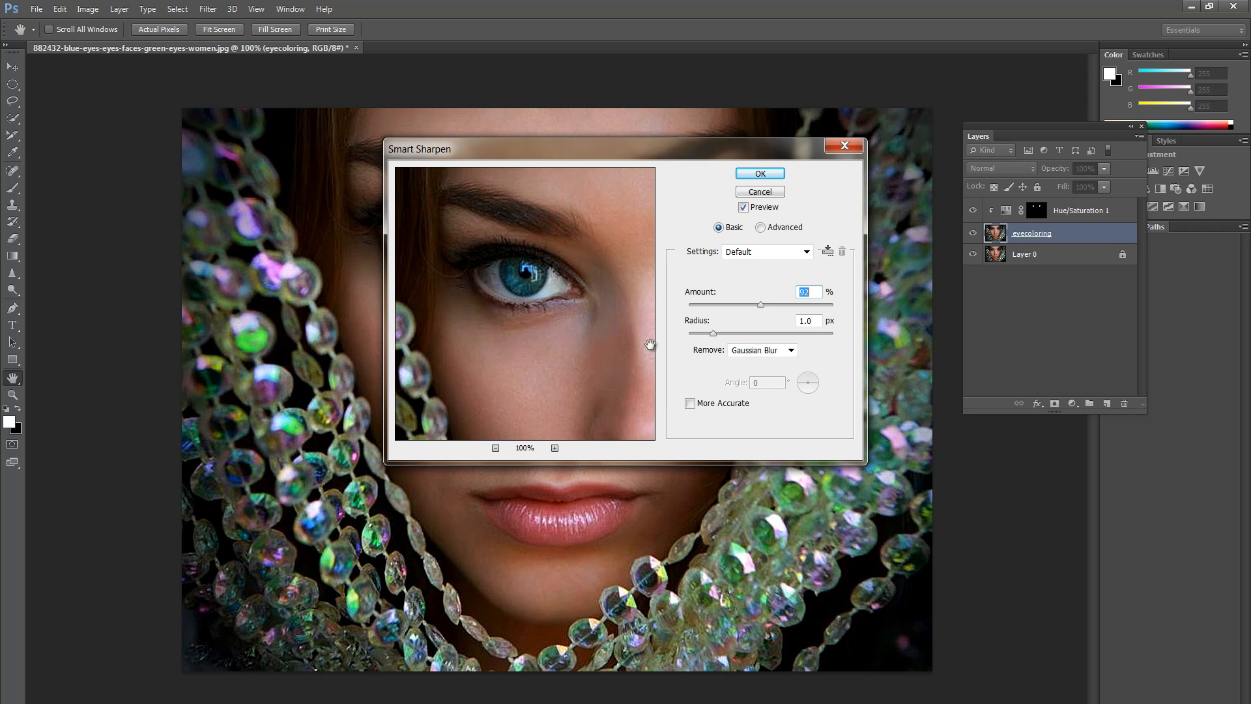
pyautogui.click(743, 207)
pyautogui.moveTo(760, 304); pyautogui.dragTo(778, 304)
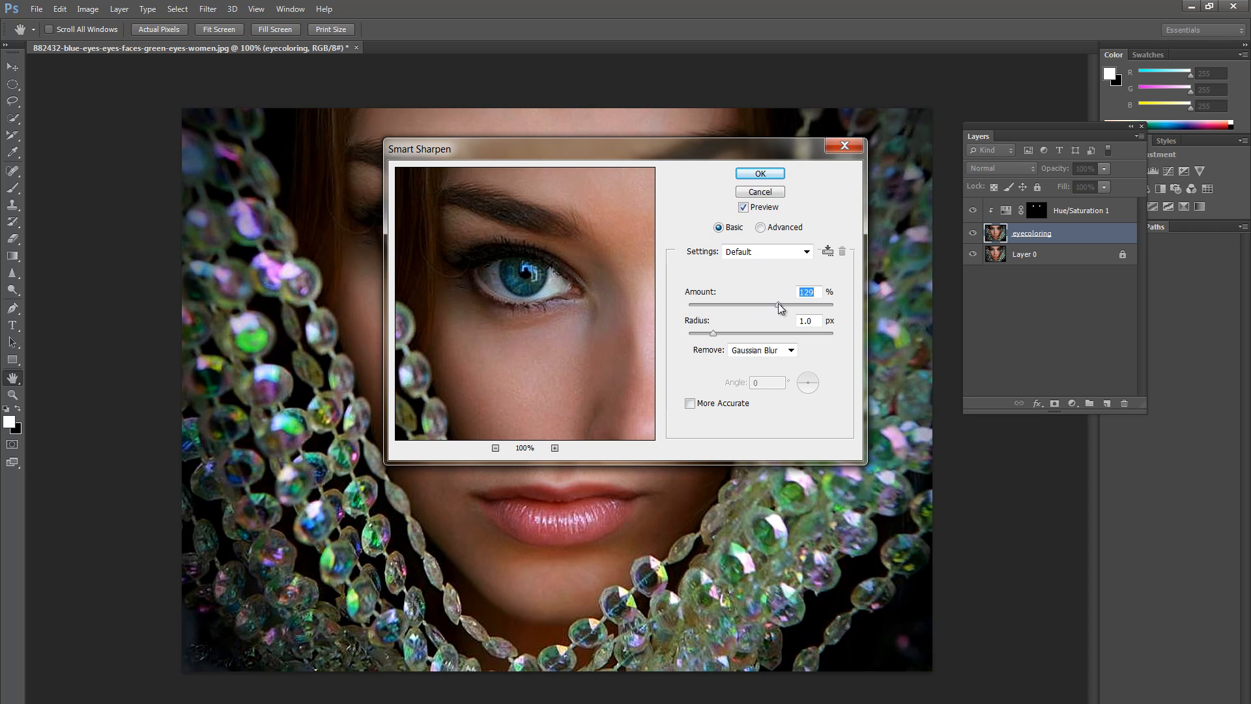
pyautogui.click(689, 404)
pyautogui.click(744, 207)
pyautogui.click(743, 207)
pyautogui.click(762, 192)
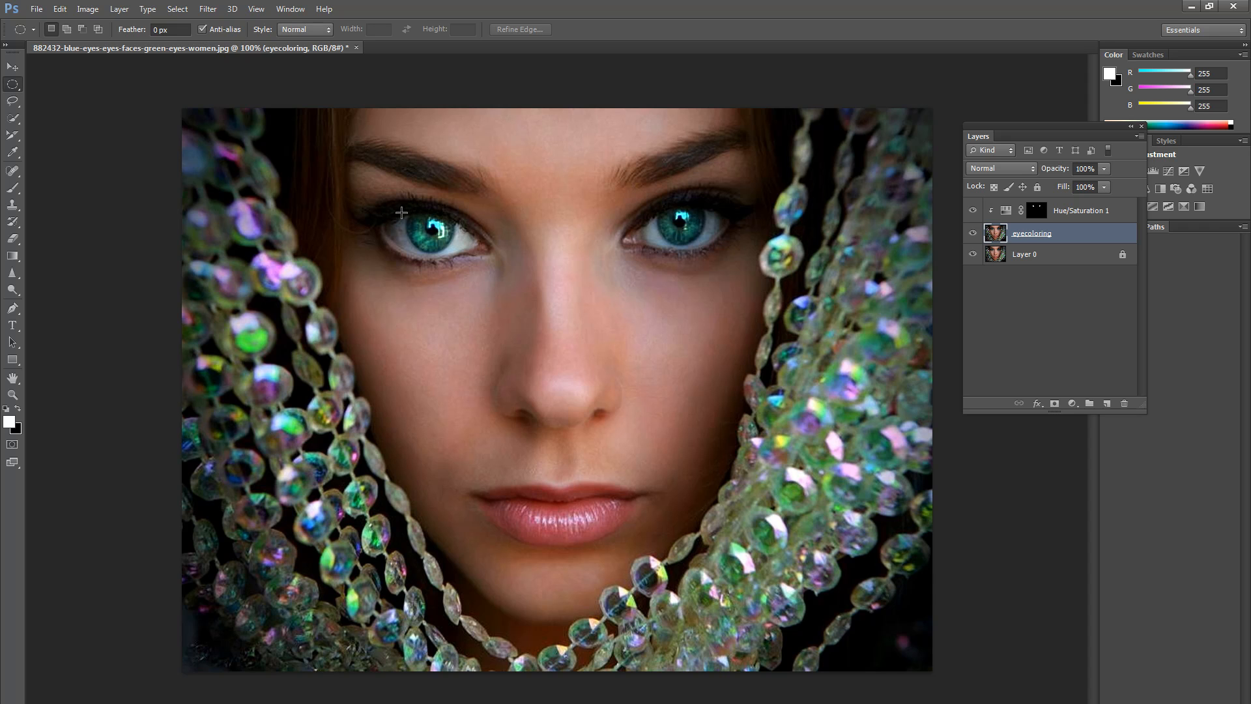
pyautogui.moveTo(399, 211); pyautogui.dragTo(481, 250)
pyautogui.press('x')
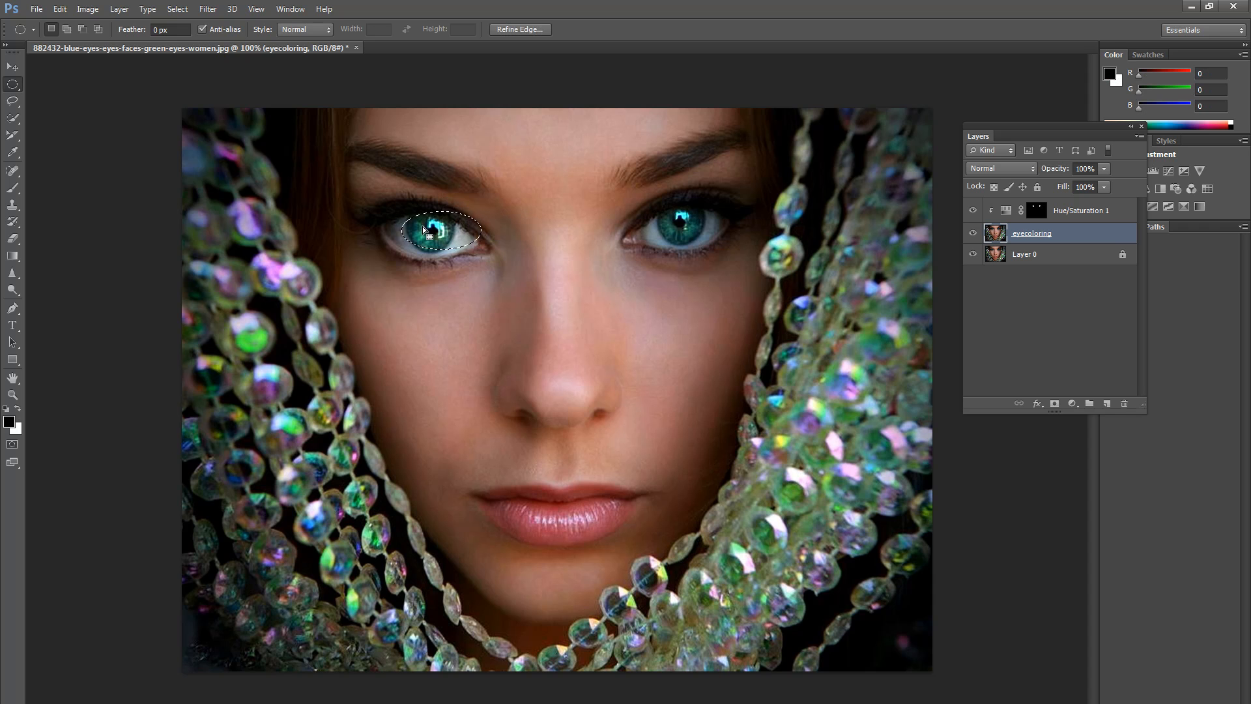
pyautogui.hotkey('ctrl', 'd')
# - Select both irises with elliptical selections, redrawing the second ellipse until it fits and adding it to the first
pyautogui.moveTo(406, 214); pyautogui.dragTo(459, 255)
pyautogui.press('shift')
pyautogui.moveTo(661, 208); pyautogui.dragTo(699, 239)
pyautogui.hotkey('ctrl', 'z')
pyautogui.press('shift')
pyautogui.moveTo(662, 209); pyautogui.dragTo(703, 245)
pyautogui.hotkey('ctrl', 'z')
pyautogui.press('shift')
pyautogui.hotkey('ctrl', 'z')
pyautogui.moveTo(661, 209); pyautogui.dragTo(705, 246)
# - Start Smart Sharpen on the selected irises and frame both eyes in its preview at 50%
pyautogui.click(208, 8)
pyautogui.moveTo(248, 253)
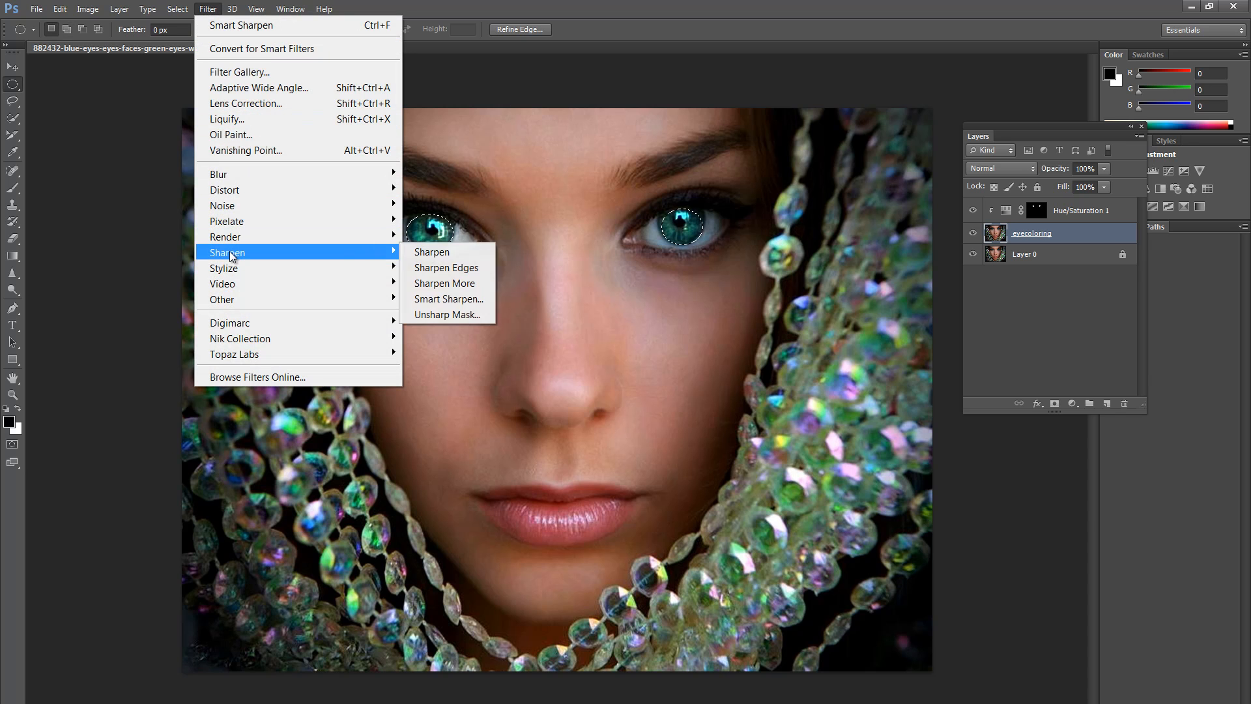
pyautogui.click(490, 296)
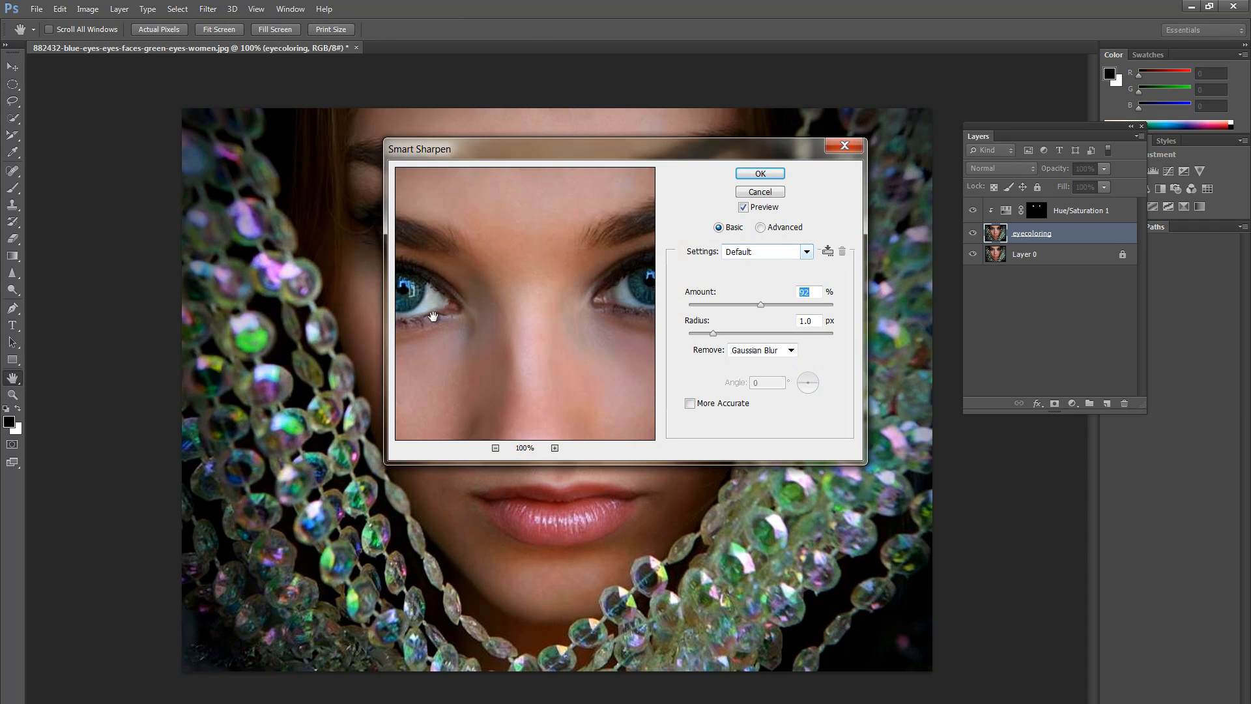
pyautogui.moveTo(441, 315); pyautogui.dragTo(548, 324)
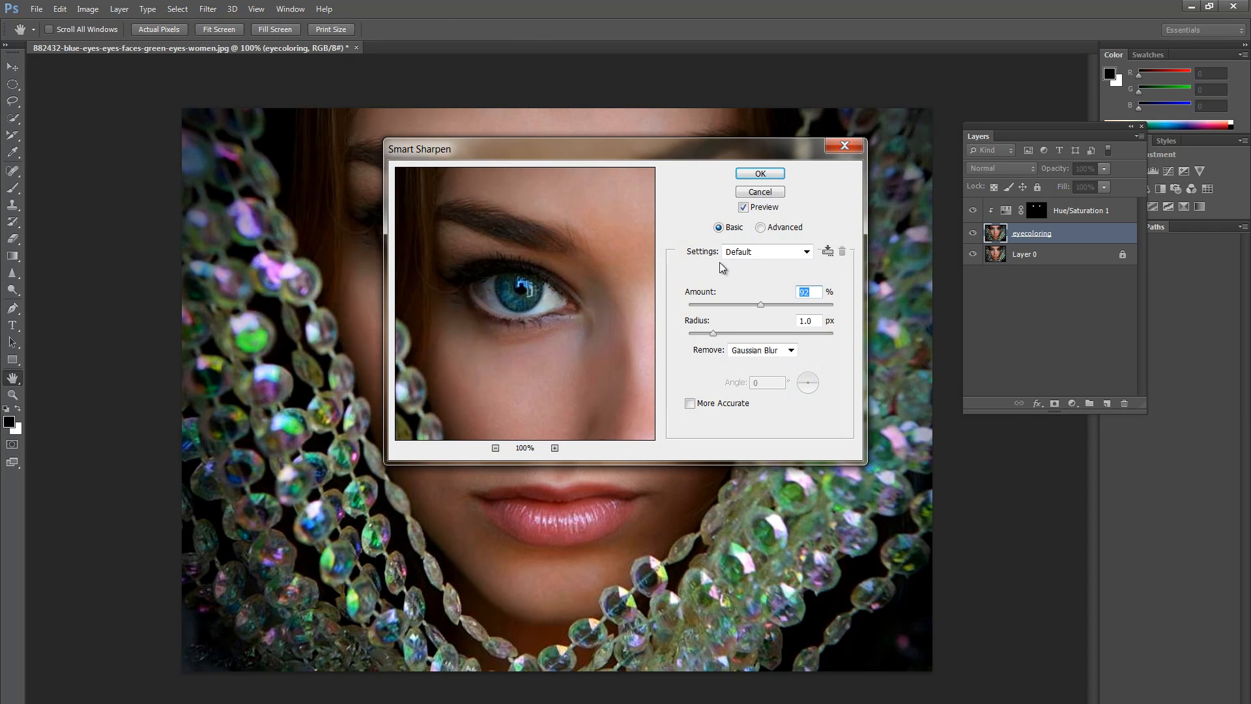
pyautogui.click(496, 449)
pyautogui.click(495, 449)
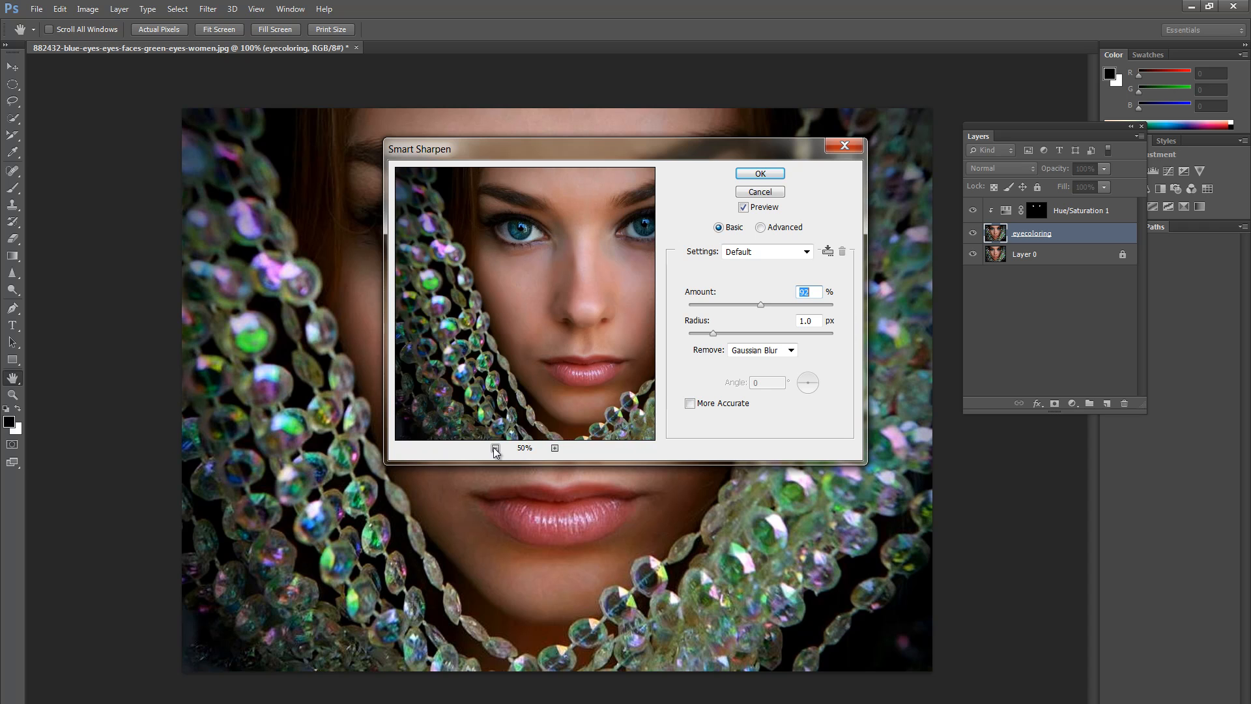
pyautogui.moveTo(591, 351); pyautogui.dragTo(549, 352)
# - Sharpen the selected irises with Smart Sharpen at Amount 134%, Radius 4.7 px and Remove set to Lens Blur, and clear the selection
pyautogui.click(743, 208)
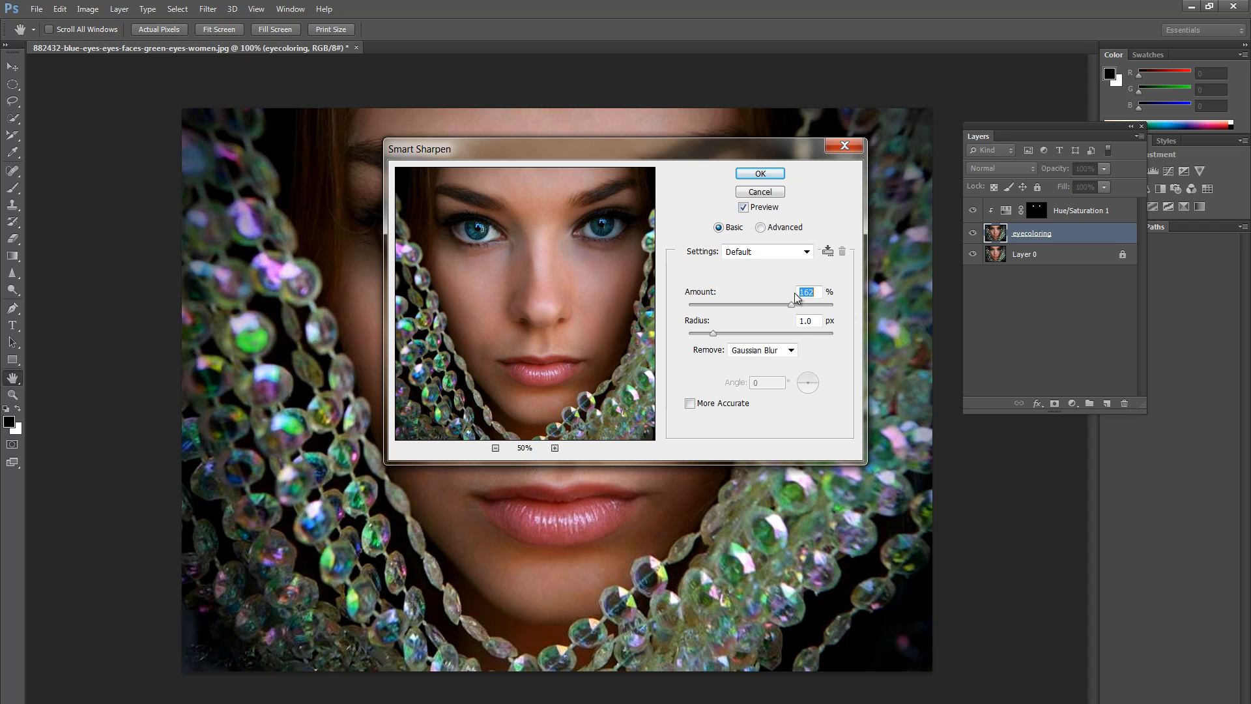
pyautogui.moveTo(712, 334); pyautogui.dragTo(747, 331)
pyautogui.click(766, 351)
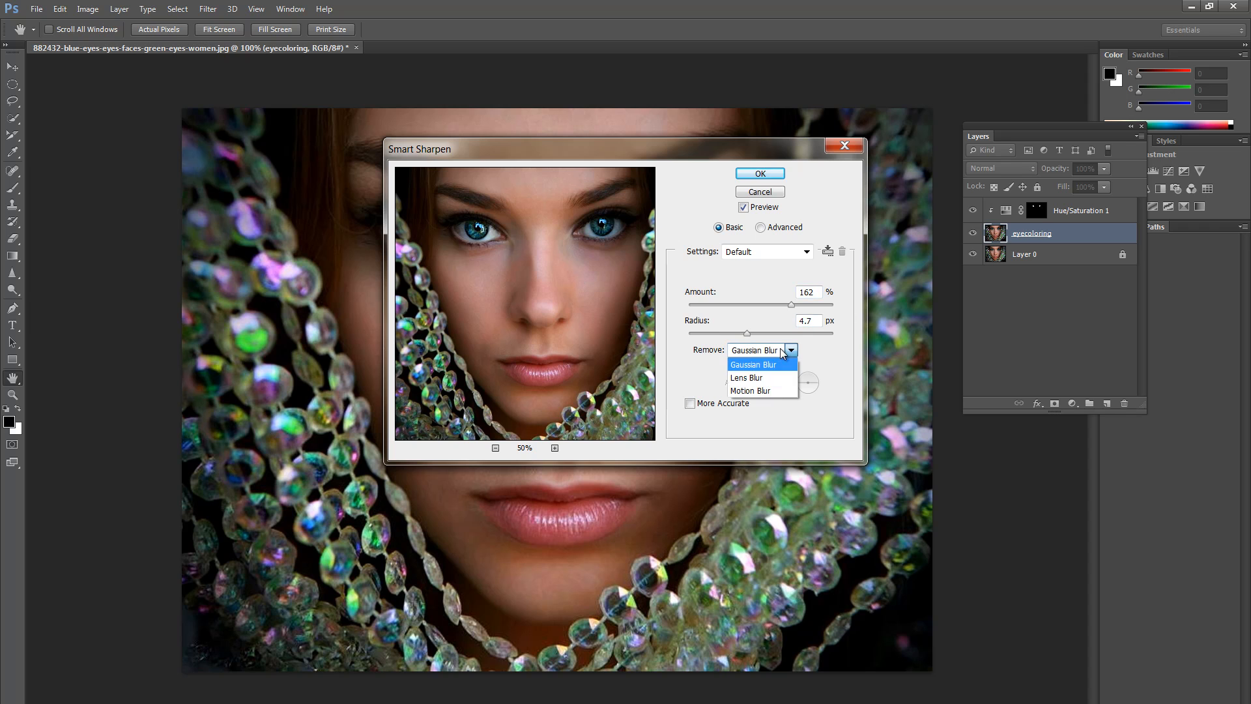
pyautogui.click(762, 378)
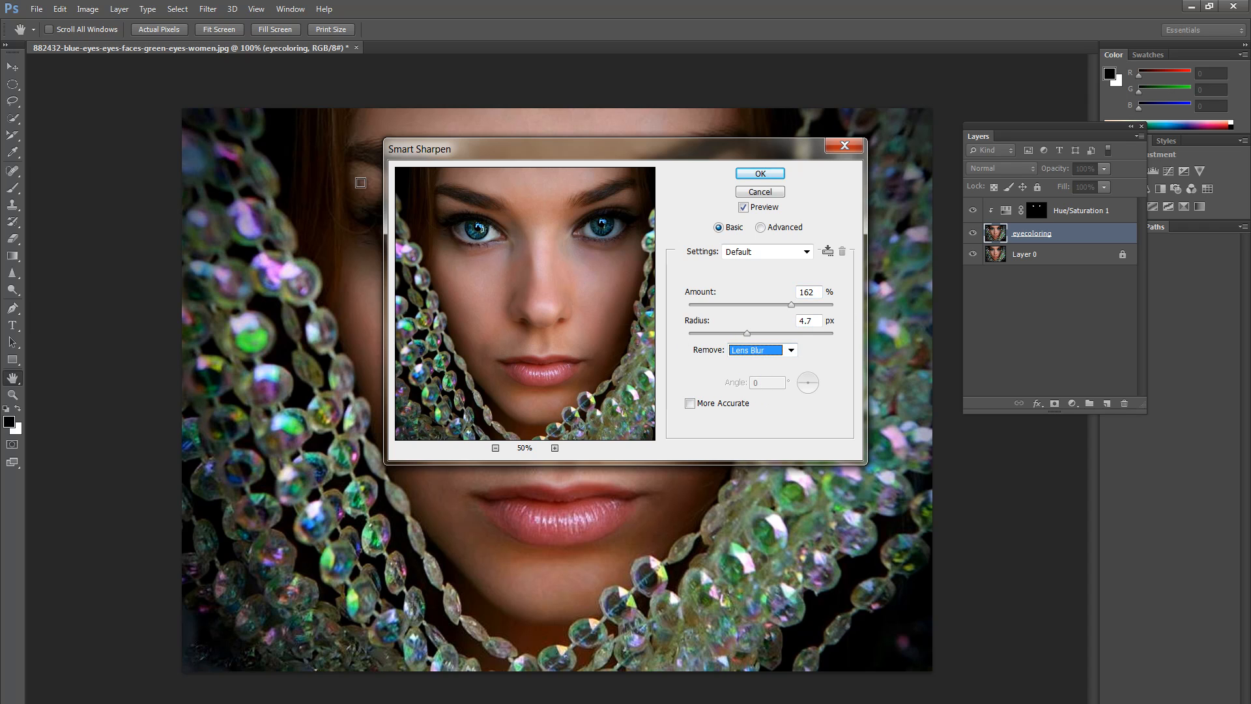
pyautogui.click(555, 448)
pyautogui.moveTo(495, 286); pyautogui.dragTo(539, 377)
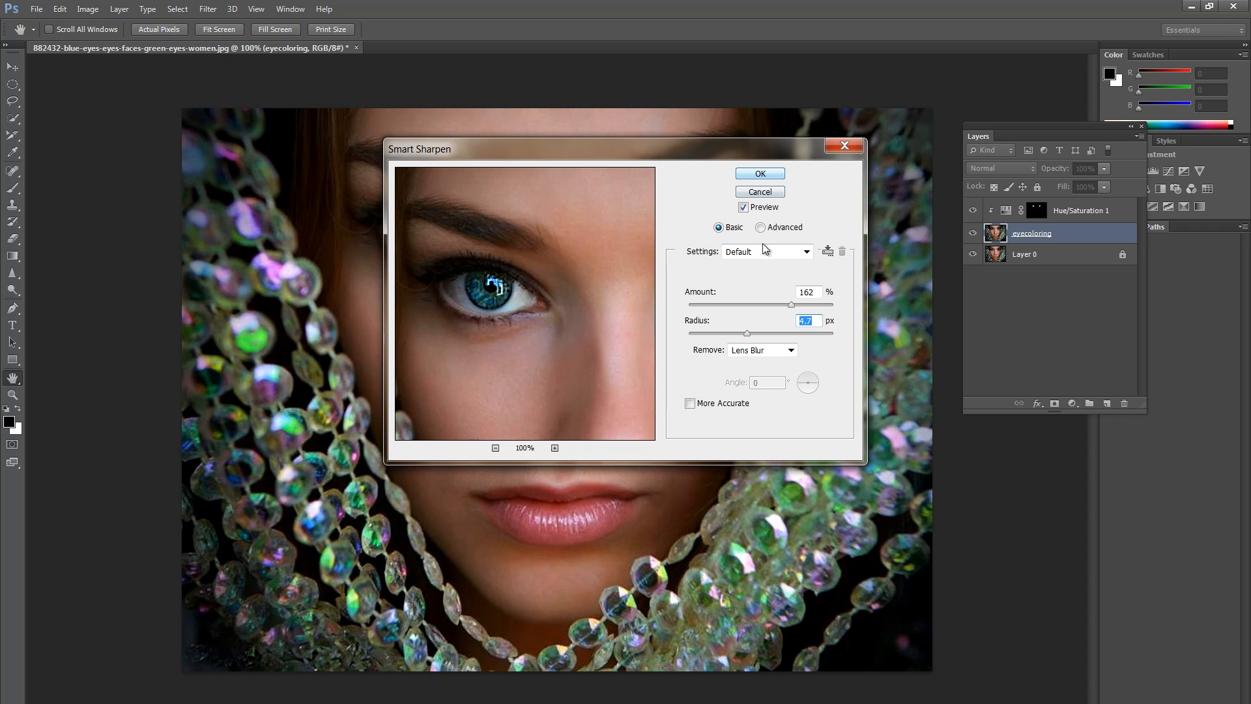
pyautogui.moveTo(781, 303); pyautogui.dragTo(780, 303)
pyautogui.click(760, 174)
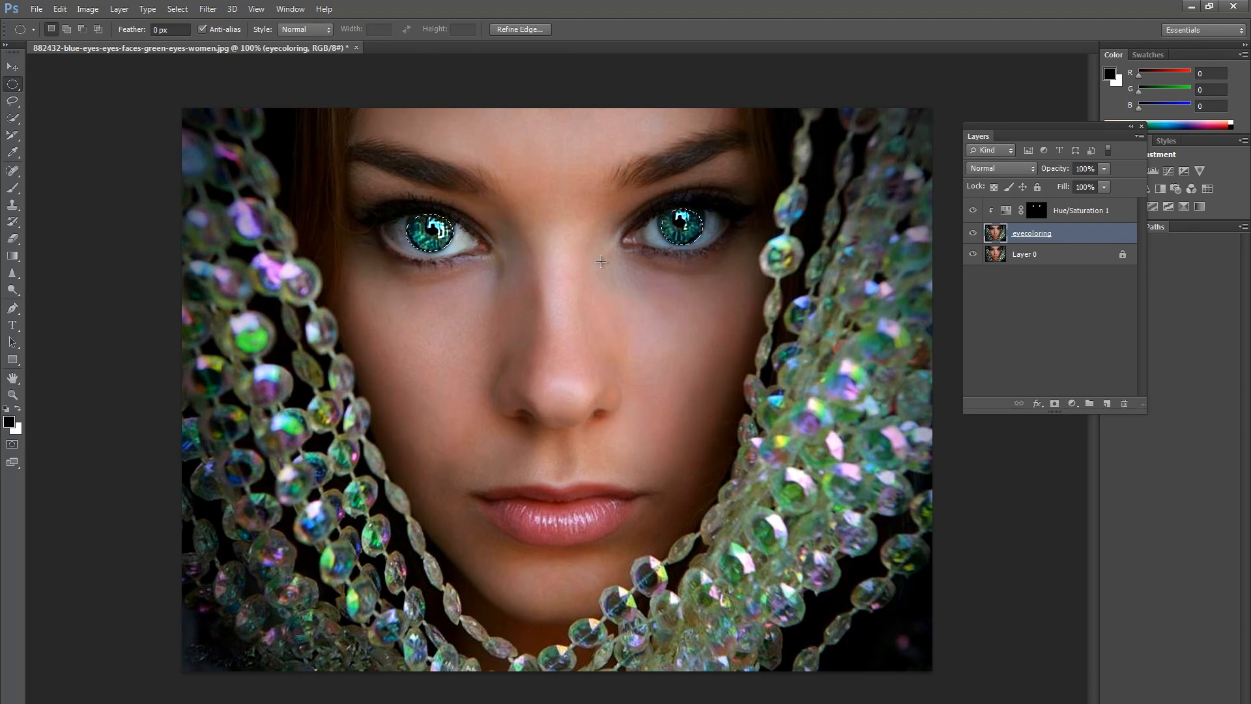
pyautogui.hotkey('ctrl', 'd')
pyautogui.hotkey('ctrl', '-')
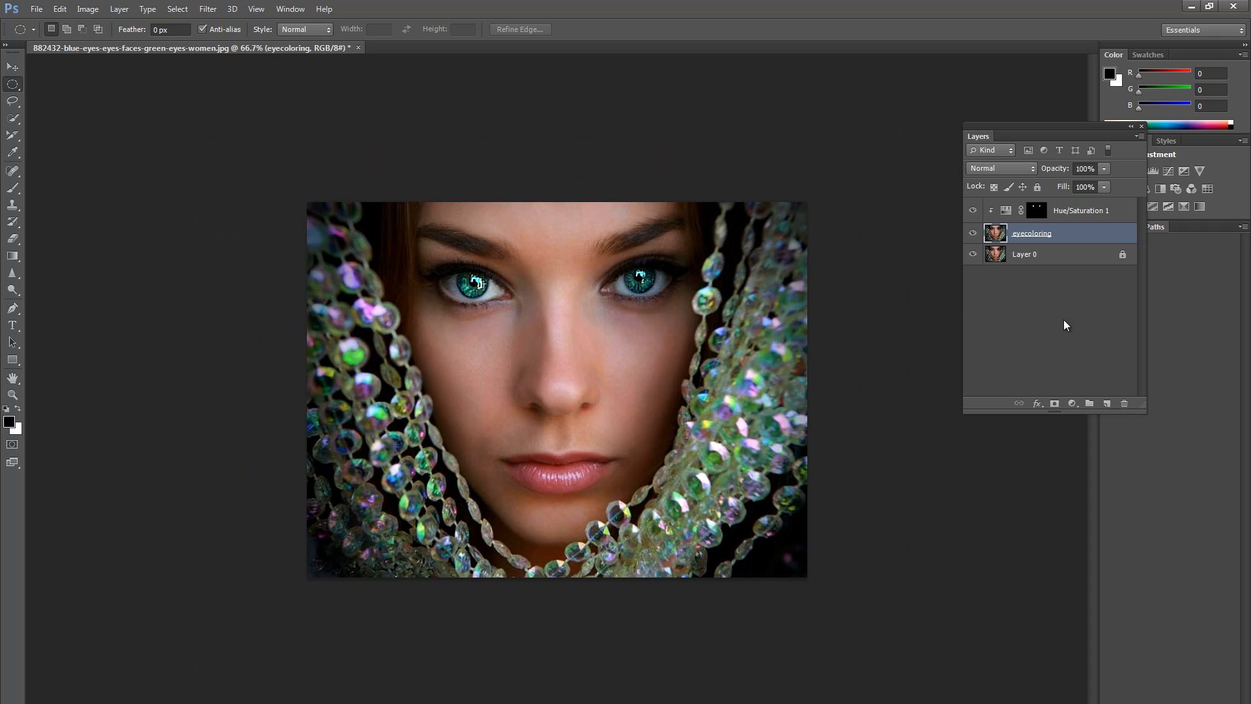
# - Restore the iris selection and apply Smart Sharpen a second time with Radius 4.7 px, a lower Amount and Remove set to Gaussian Blur
pyautogui.hotkey('ctrl', 'shift', 'd')
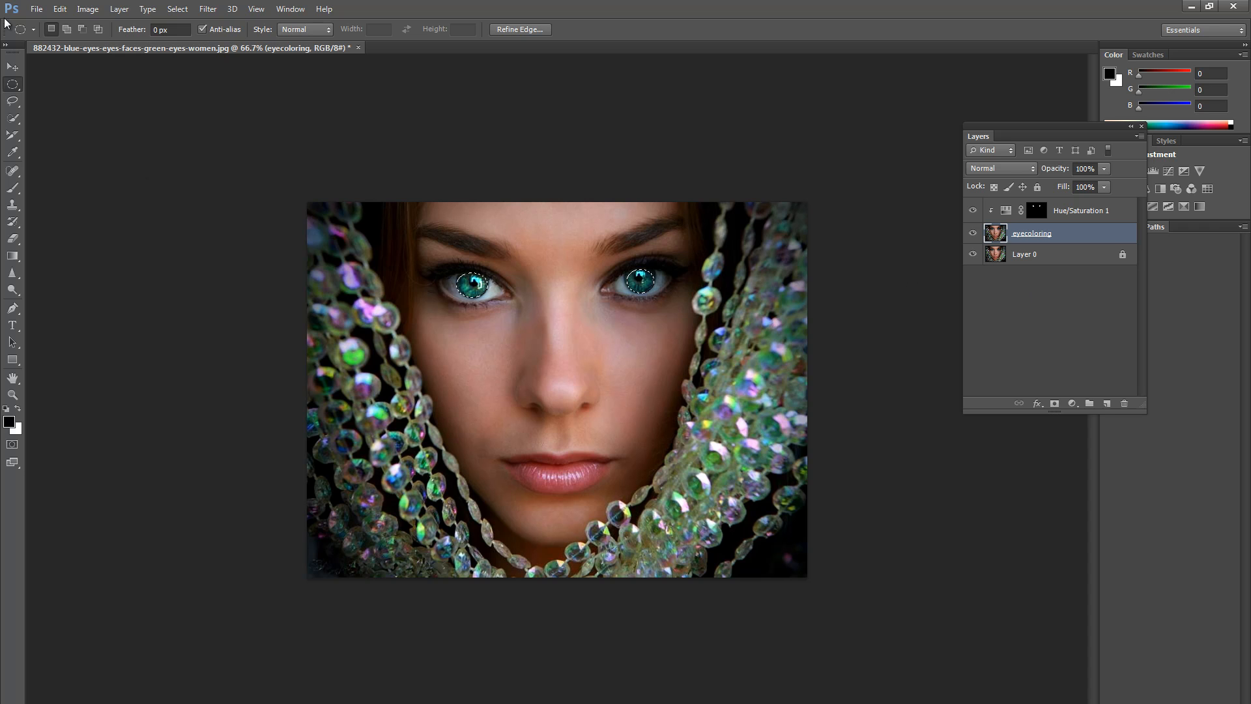
pyautogui.click(208, 9)
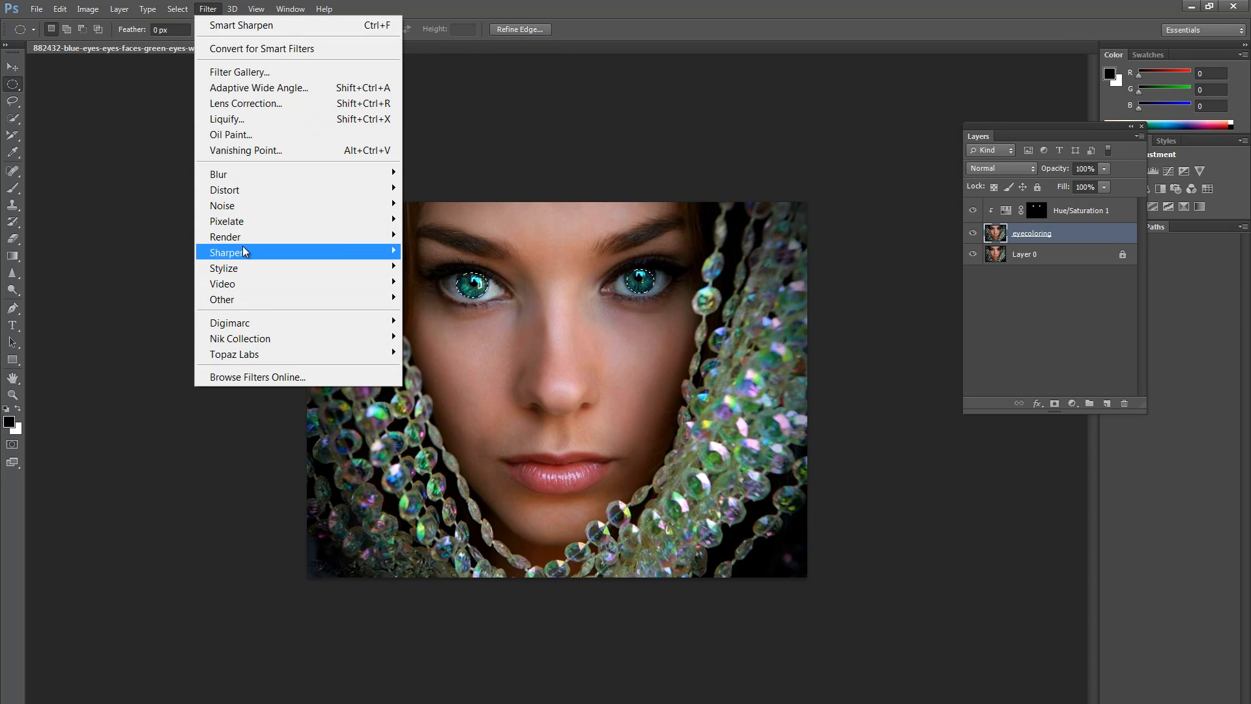
pyautogui.moveTo(244, 253)
pyautogui.click(460, 299)
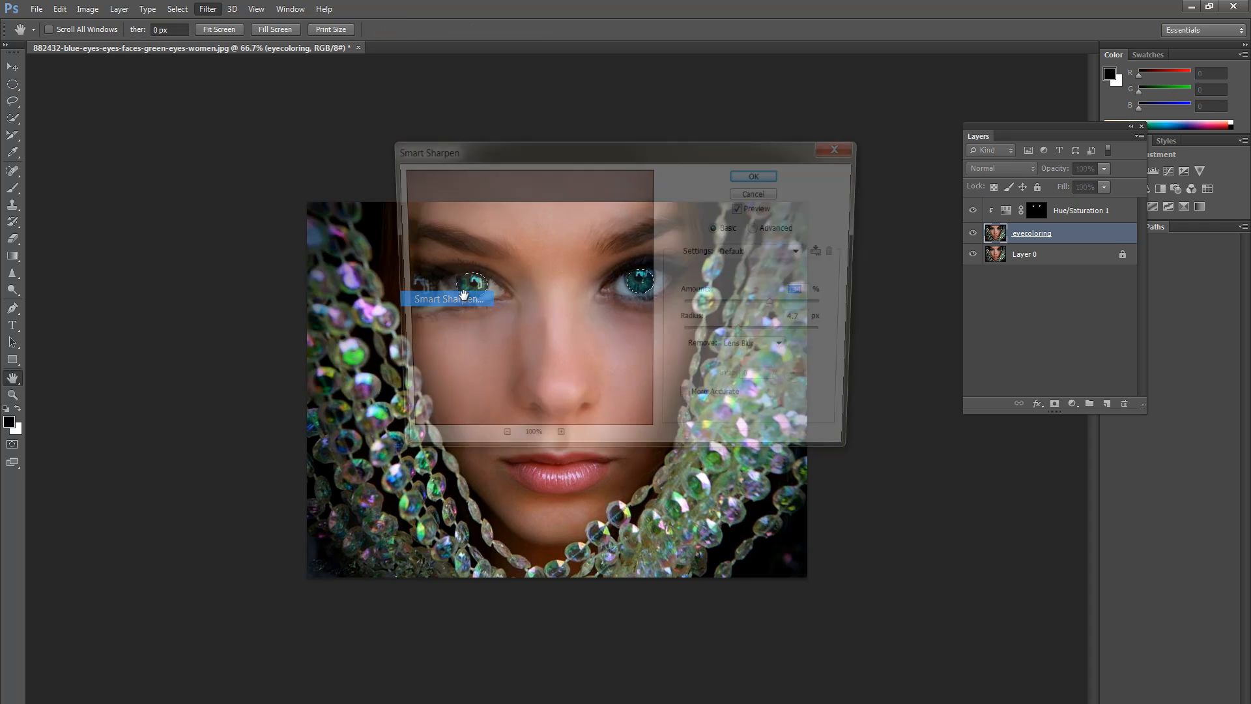
pyautogui.moveTo(519, 293); pyautogui.dragTo(512, 284)
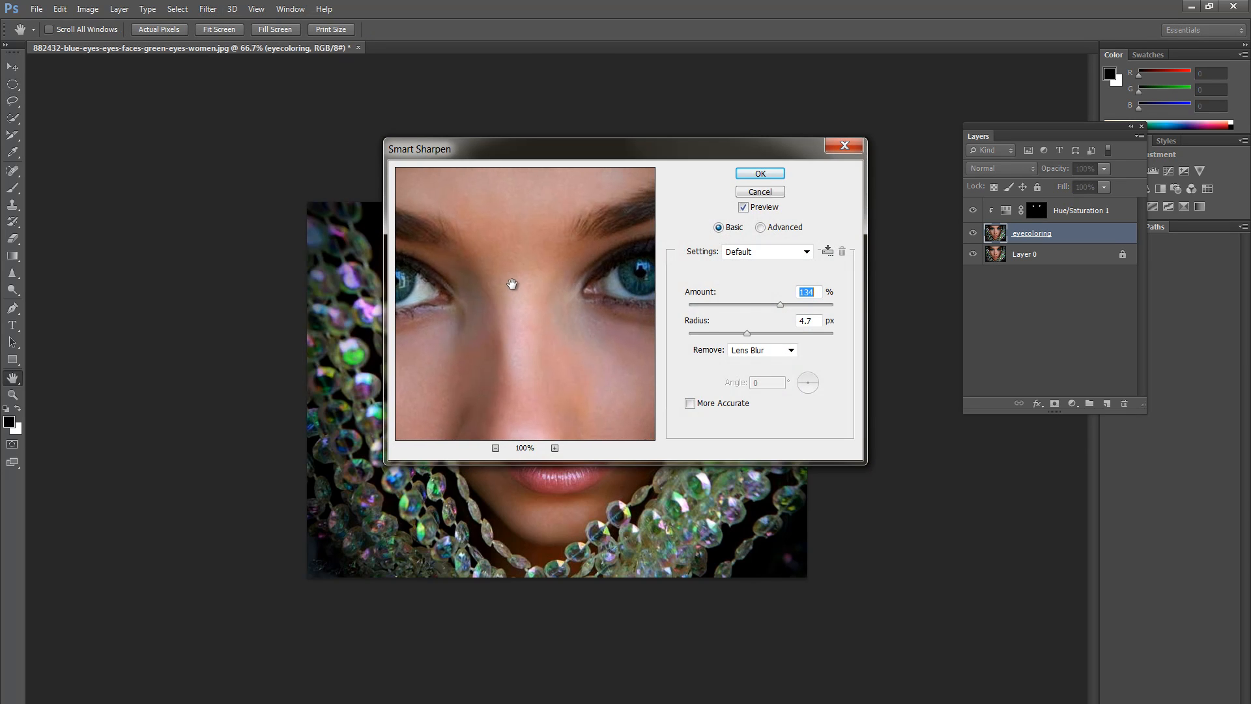
pyautogui.click(750, 210)
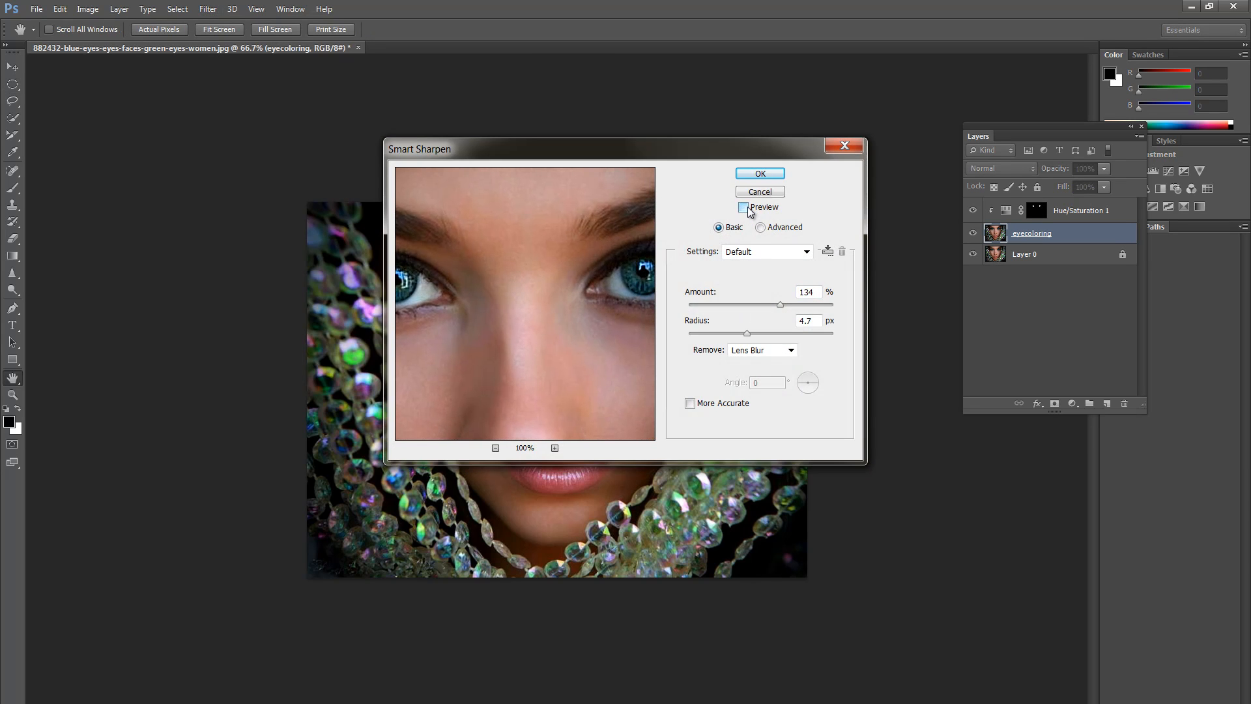
pyautogui.click(744, 351)
pyautogui.click(742, 367)
pyautogui.click(769, 304)
pyautogui.click(759, 174)
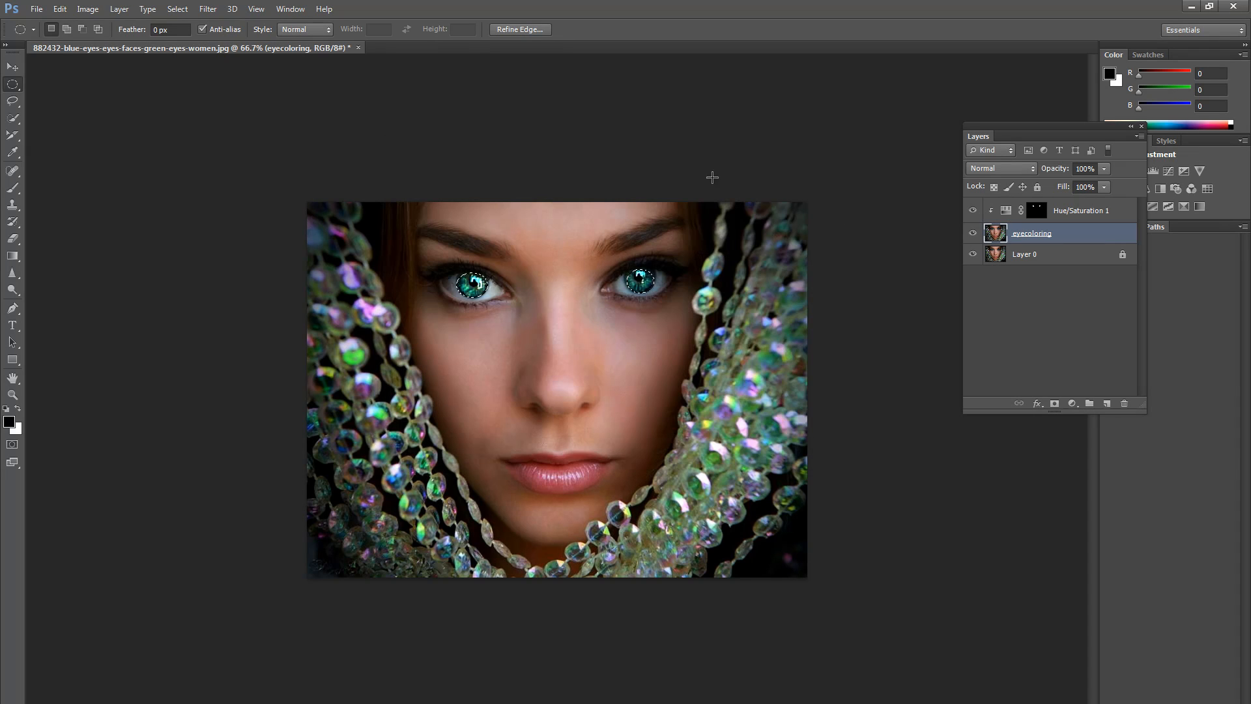
# - Deselect the irises and compare the portrait with the eyecoloring layer hidden and shown
pyautogui.hotkey('ctrl', 'd')
pyautogui.click(971, 233)
pyautogui.click(972, 233)
# - Turn on Colorize in the Hue/Saturation 1 adjustment with Hue 0, Saturation 25 and Lightness 0
pyautogui.click(1084, 212)
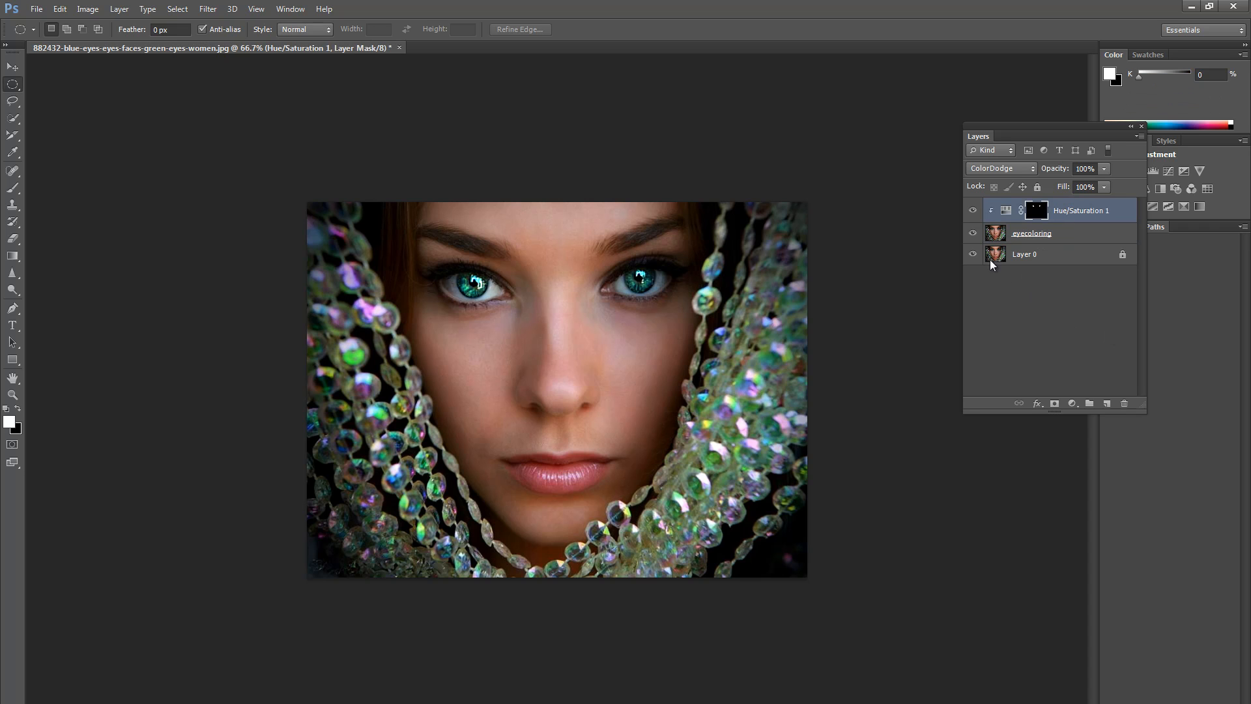
pyautogui.doubleClick(1081, 211)
pyautogui.click(1075, 219)
pyautogui.moveTo(1063, 123); pyautogui.dragTo(1080, 181)
pyautogui.doubleClick(1059, 273)
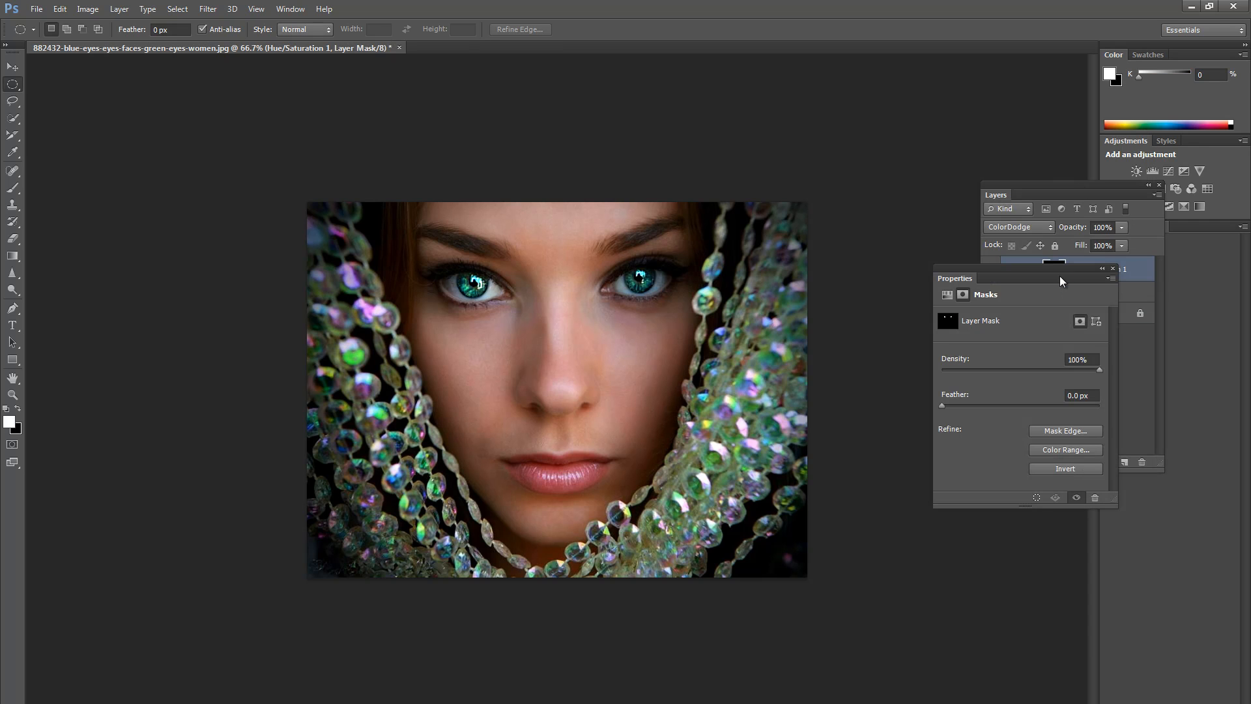
pyautogui.click(946, 294)
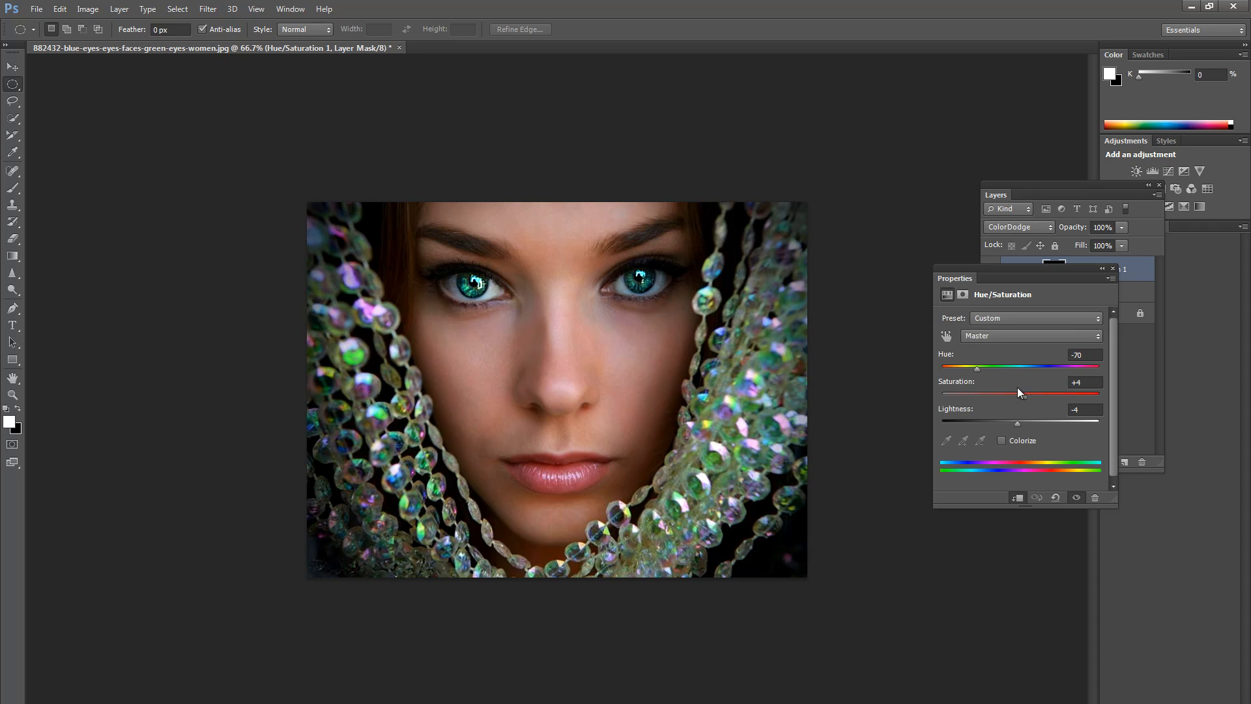
pyautogui.moveTo(1022, 395)
pyautogui.mouseDown()
pyautogui.moveTo(1010, 395)
pyautogui.moveTo(1047, 420)
pyautogui.moveTo(1010, 416)
pyautogui.mouseUp()
pyautogui.moveTo(975, 366)
pyautogui.mouseDown()
pyautogui.moveTo(1130, 367)
pyautogui.moveTo(956, 368)
pyautogui.moveTo(987, 372)
pyautogui.mouseUp()
pyautogui.click(1002, 440)
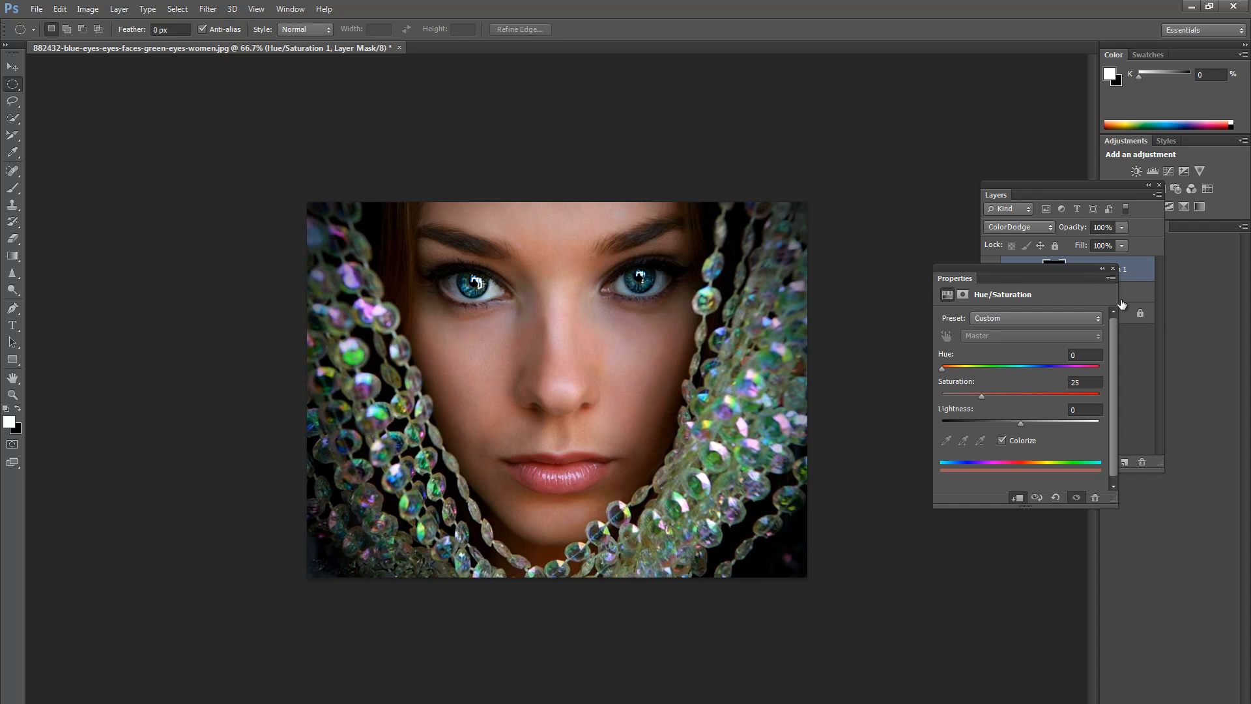
pyautogui.click(1112, 269)
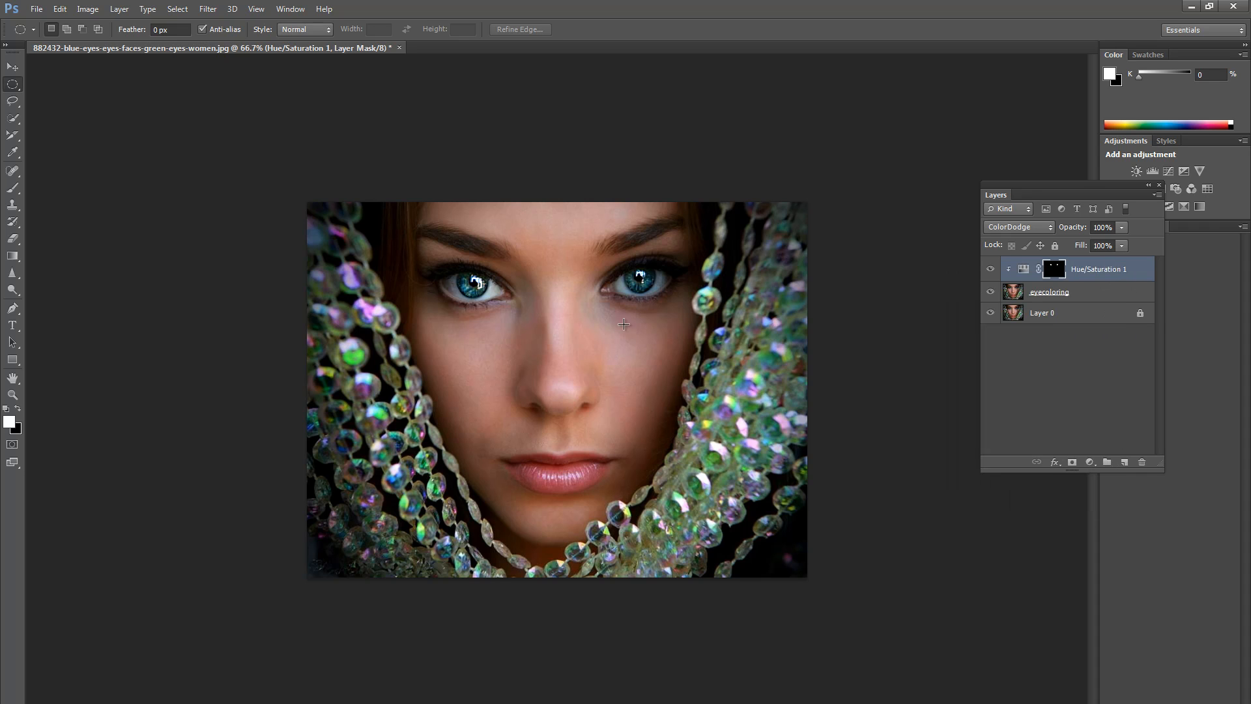
# - Compare the recoloured eyes with the original by hiding and showing the eyecoloring layer, leaving it shown
pyautogui.click(990, 293)
pyautogui.click(990, 293)
pyautogui.click(990, 293)
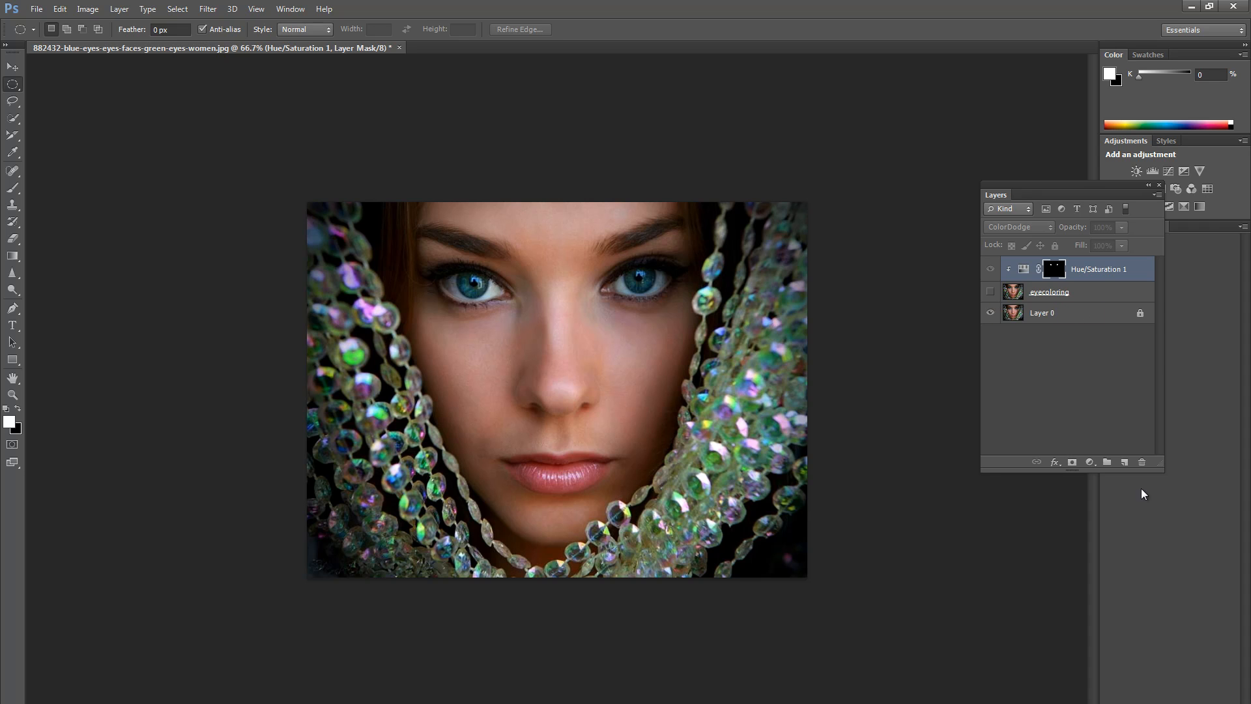
pyautogui.click(991, 292)
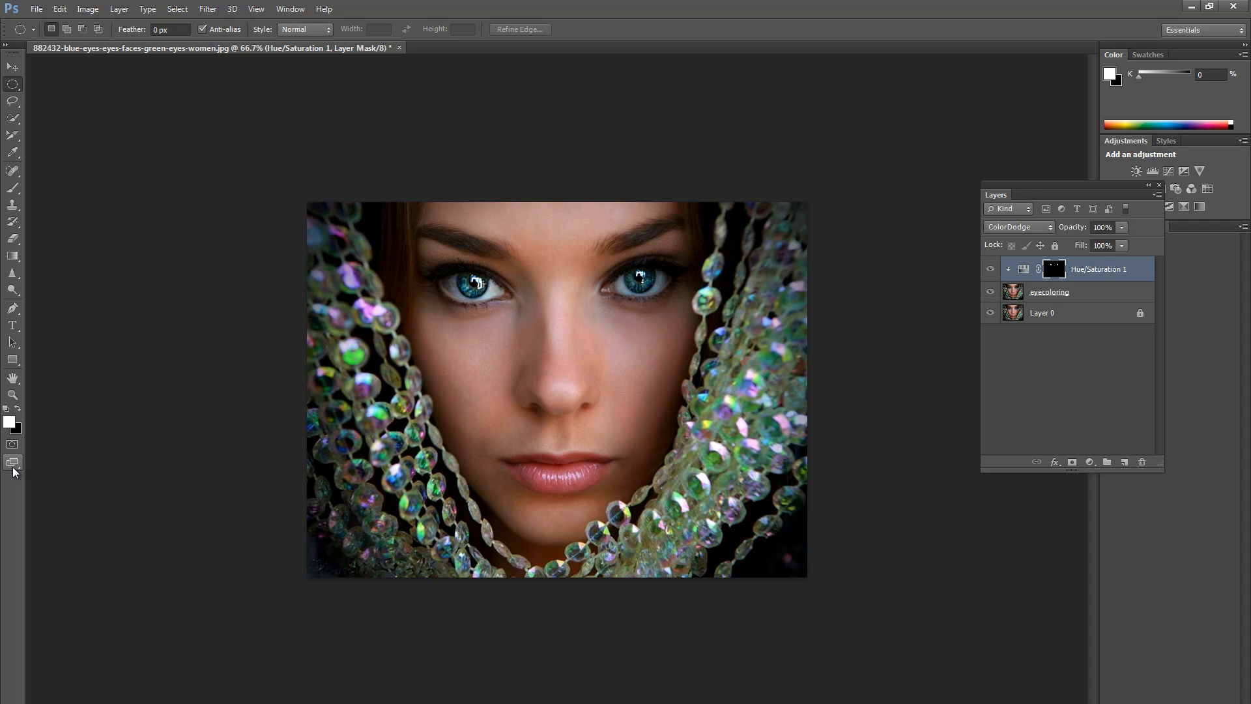
pyautogui.hotkey('ctrl', '-')
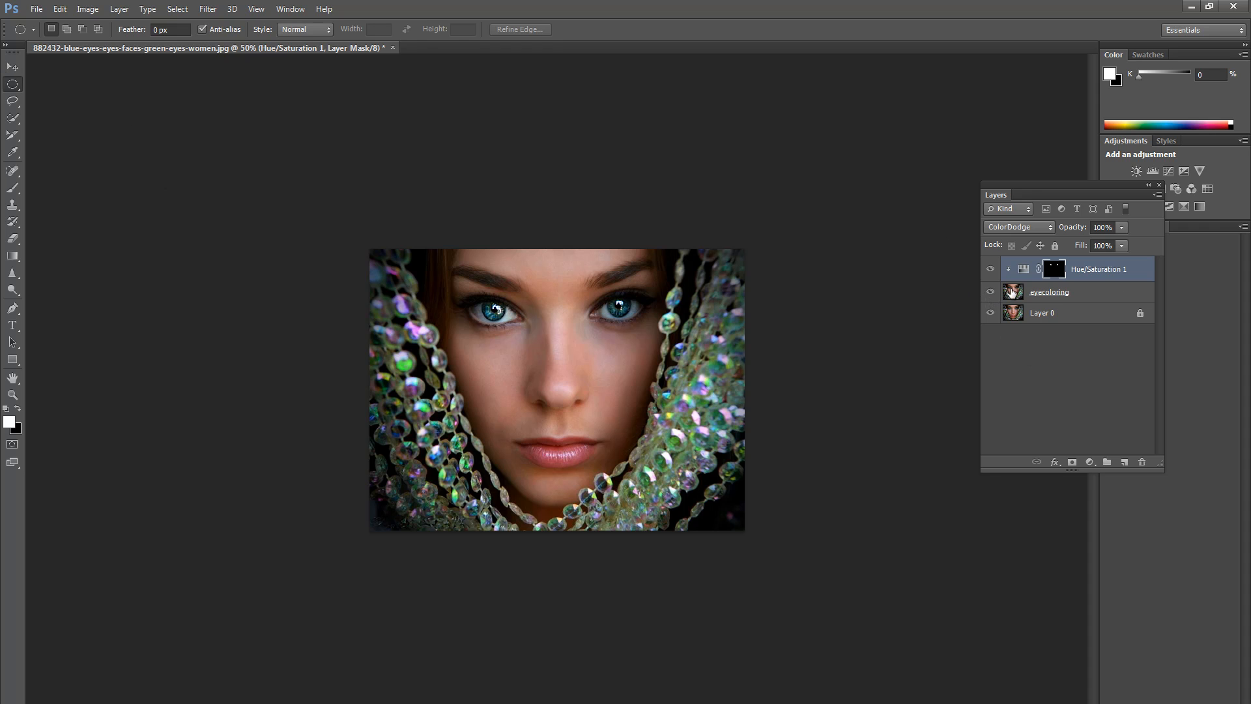
pyautogui.click(990, 292)
pyautogui.click(990, 293)
# - Merge the eyecoloring layer and its Hue/Saturation 1 adjustment into one layer
pyautogui.click(1042, 316)
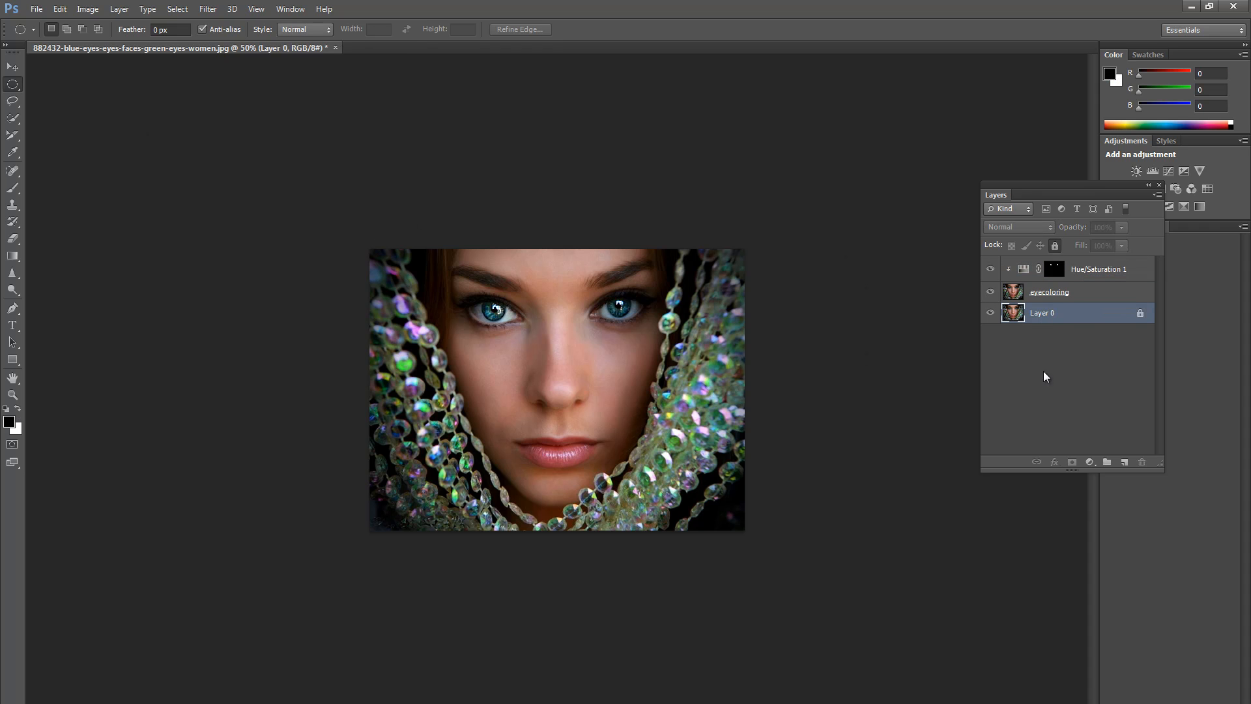
pyautogui.click(1043, 295)
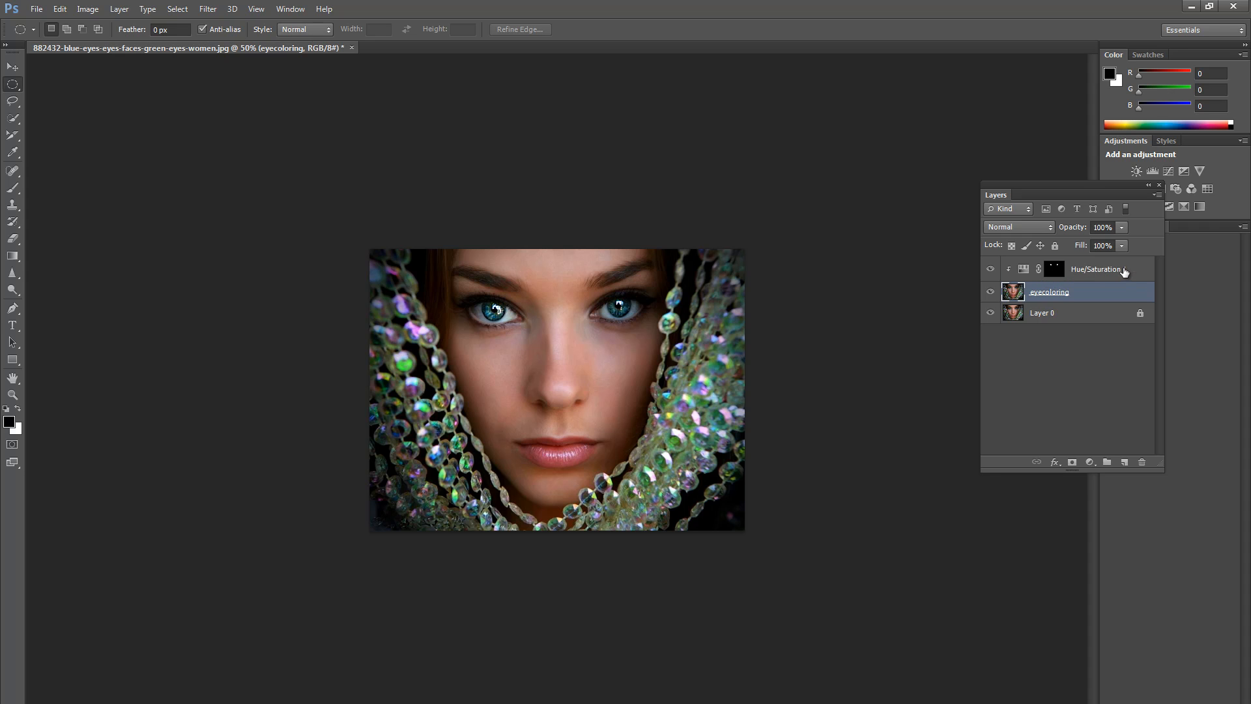
pyautogui.keyDown('ctrl'); pyautogui.click(1116, 272); pyautogui.keyUp('ctrl')
pyautogui.rightClick(1097, 276)
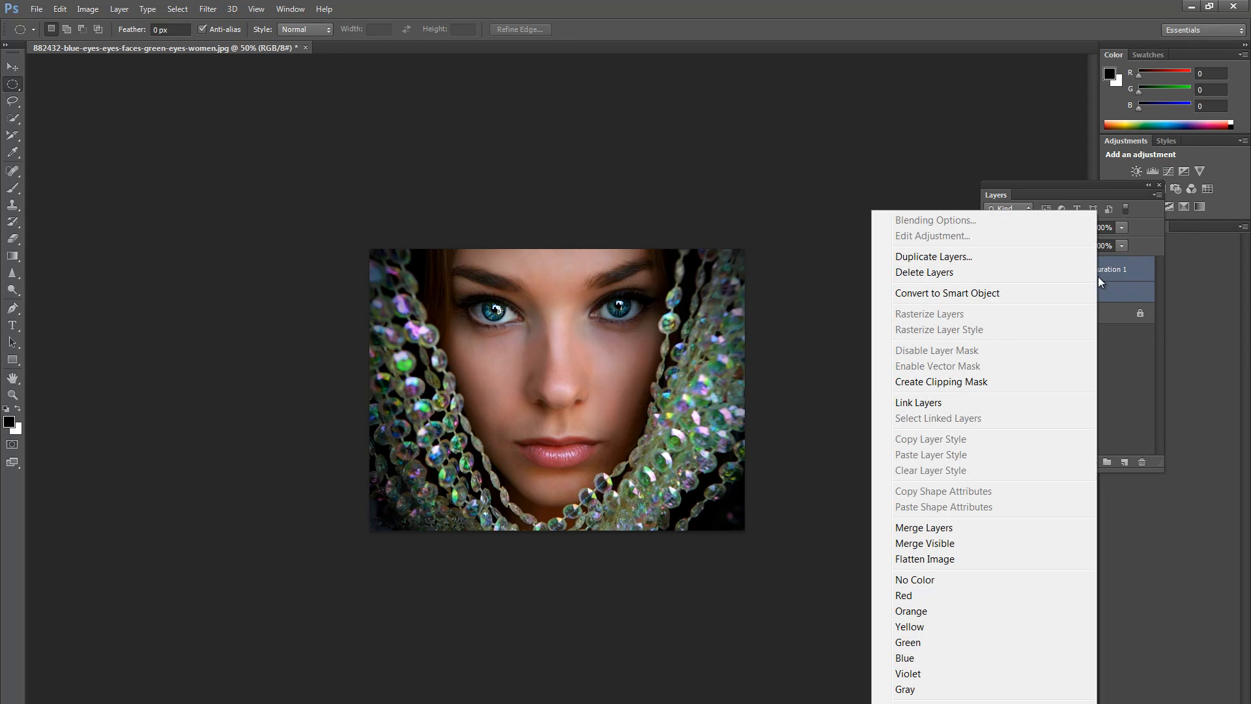
pyautogui.click(924, 527)
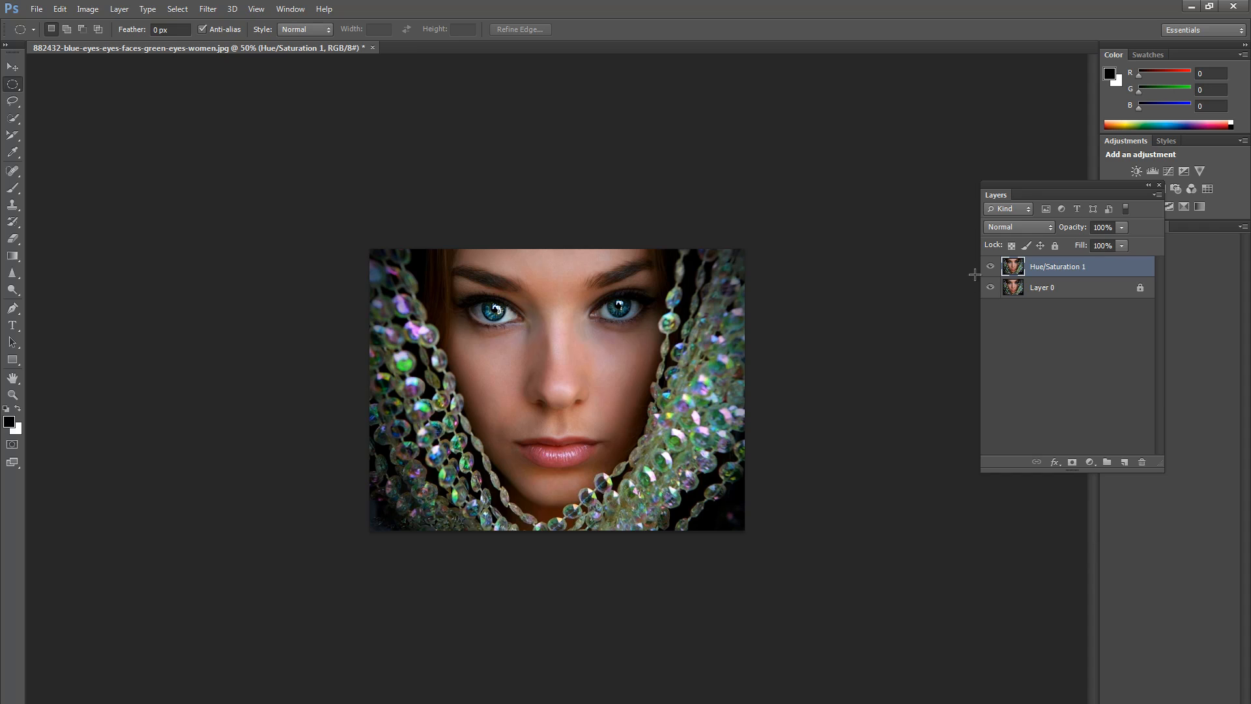
# - Compare the merged layer with the original Layer 0 by repeatedly hiding and showing it
pyautogui.click(990, 267)
pyautogui.click(991, 267)
pyautogui.click(991, 267)
pyautogui.click(991, 267)
pyautogui.click(991, 267)
pyautogui.click(88, 8)
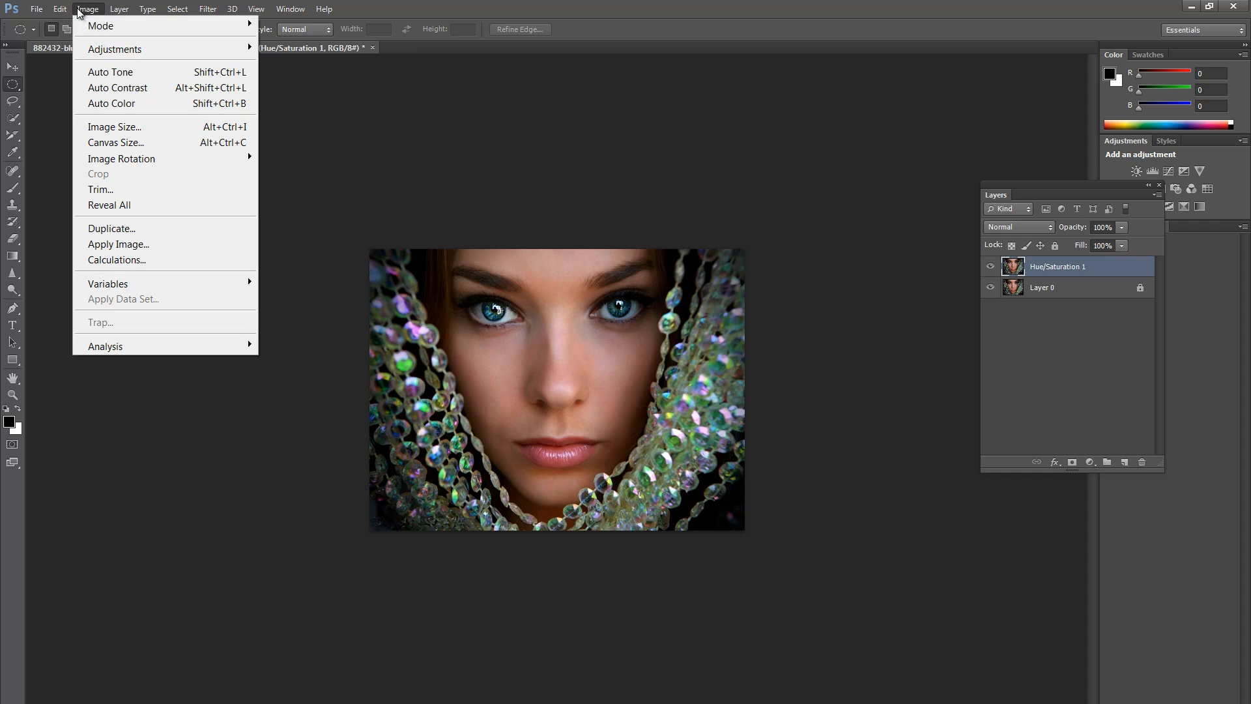
pyautogui.moveTo(146, 58)
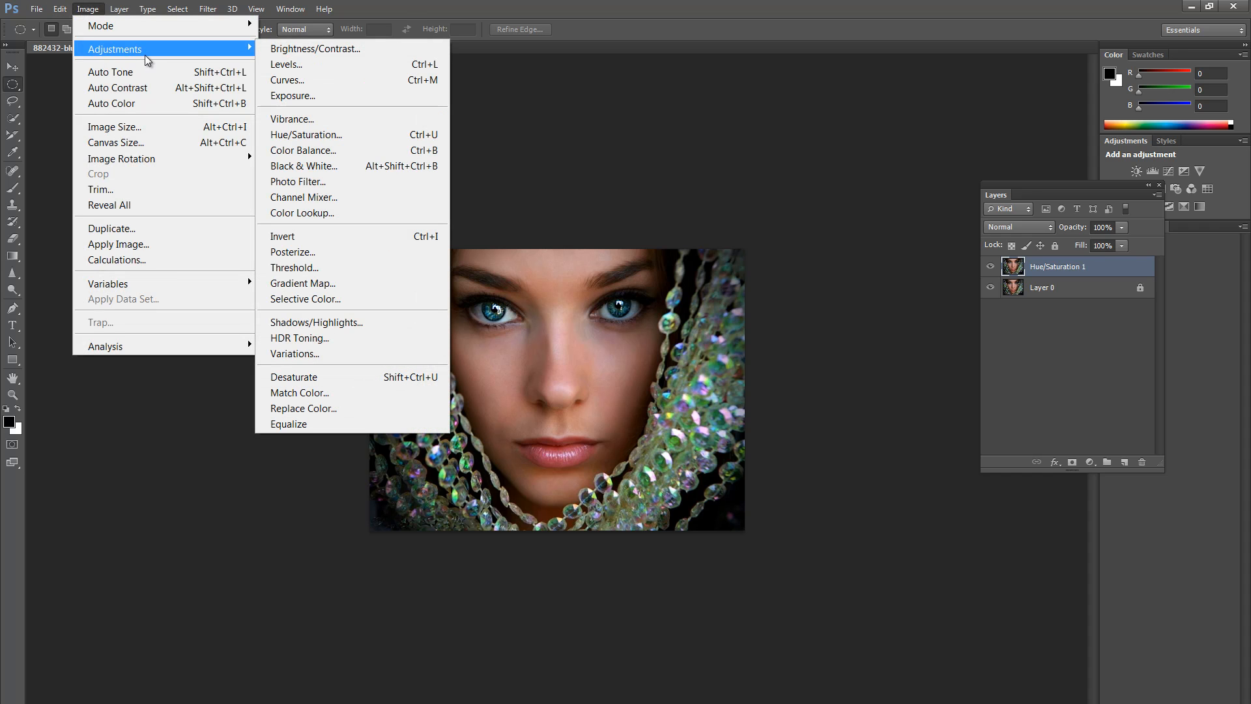
pyautogui.click(303, 150)
pyautogui.moveTo(970, 184); pyautogui.dragTo(1130, 165)
pyautogui.moveTo(1001, 225); pyautogui.dragTo(1024, 224)
pyautogui.click(1183, 212)
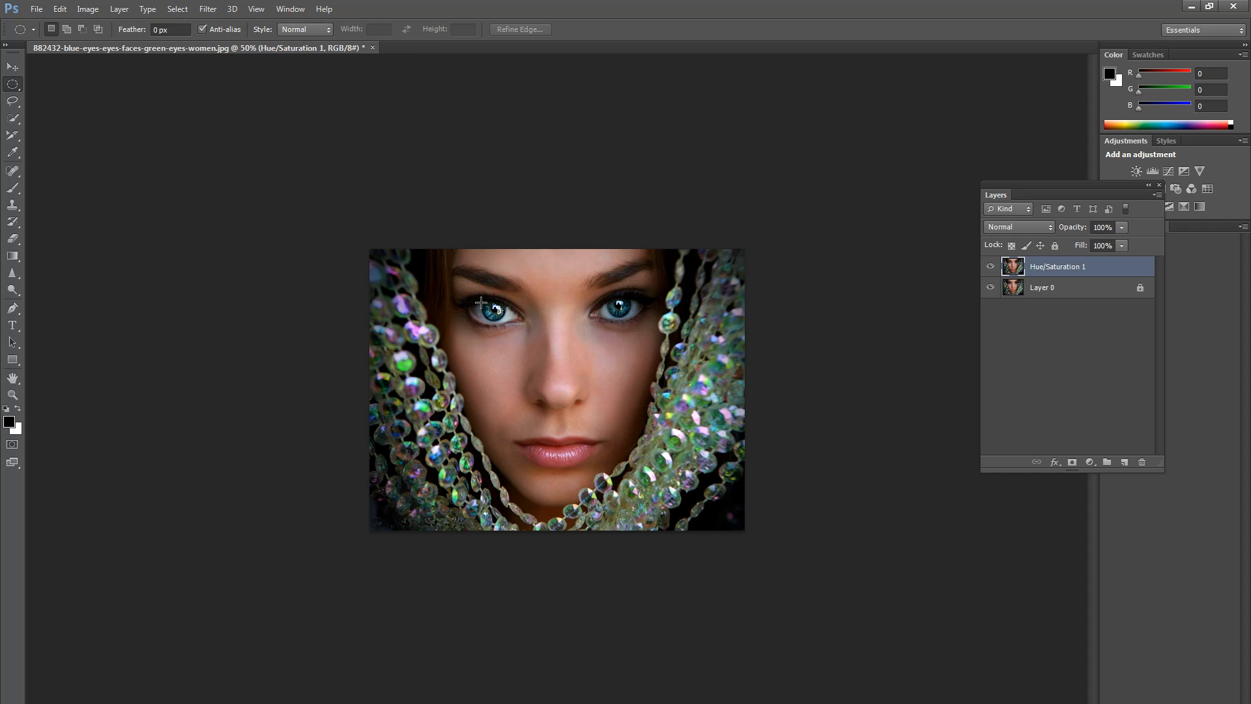
# - Select the iris on the left of the portrait with an elliptical selection and narrow the selection to 94.81% width
pyautogui.click(13, 394)
pyautogui.click(518, 341)
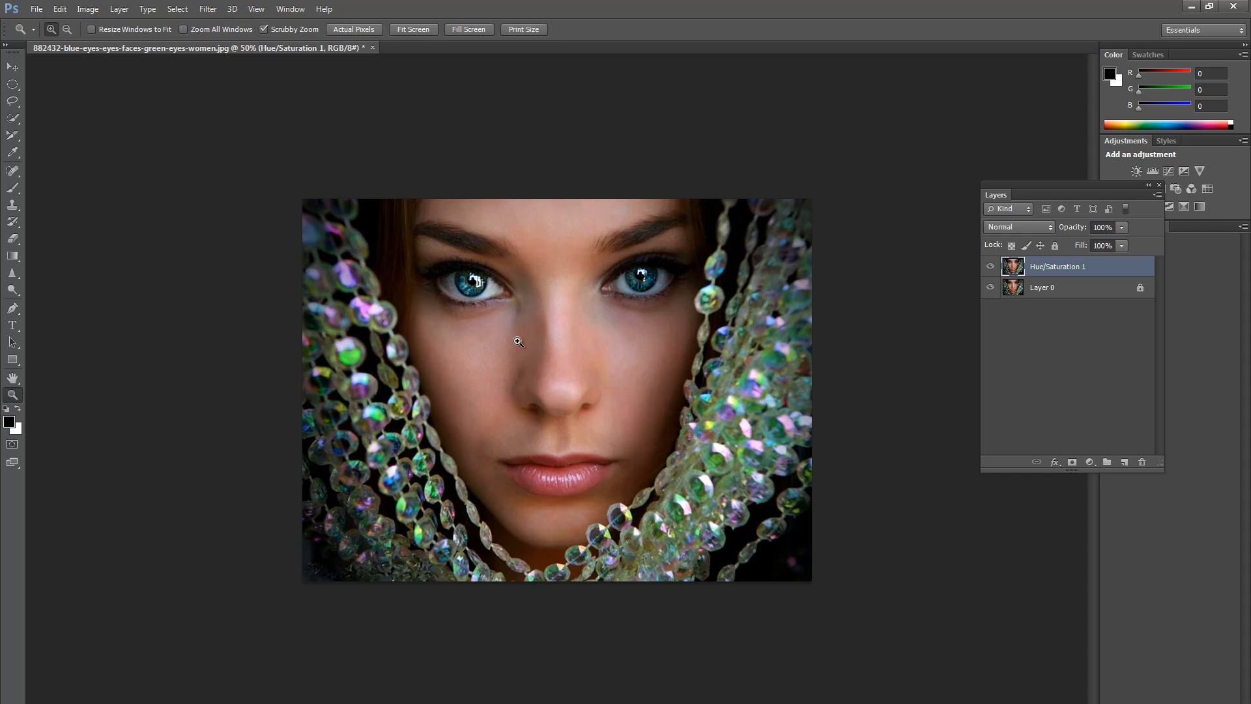
pyautogui.doubleClick(518, 340)
pyautogui.scroll(1, 391, 199)
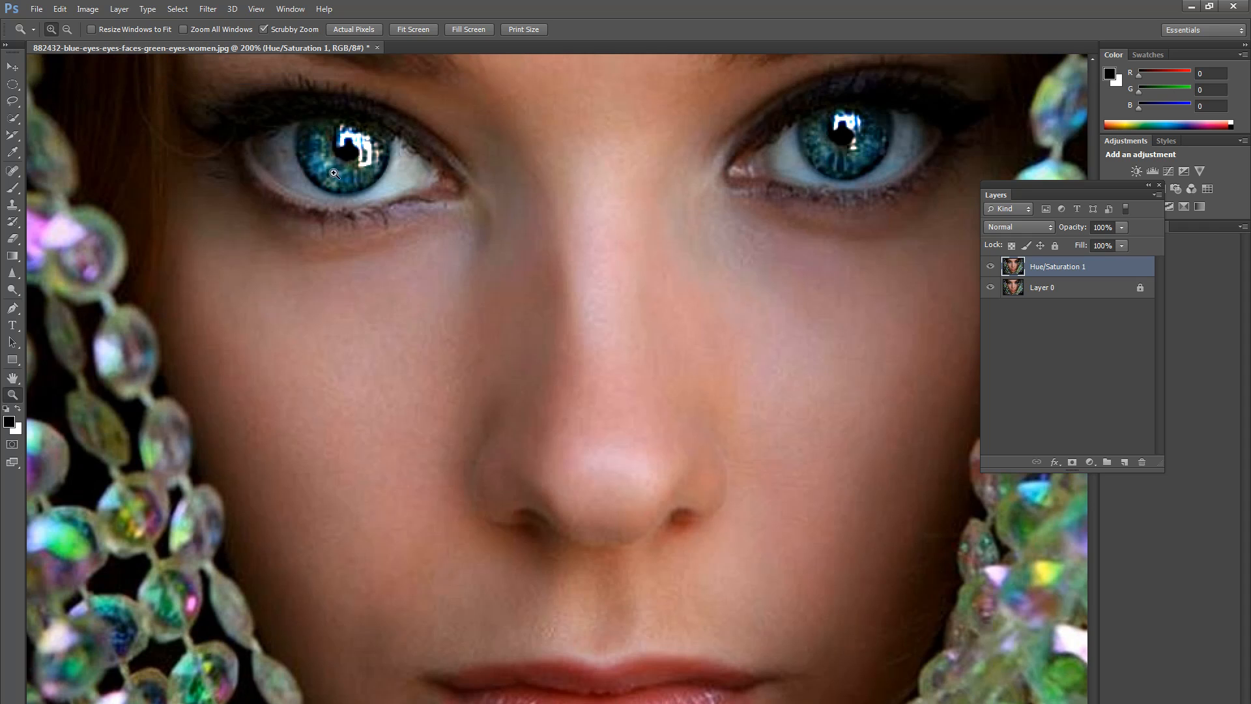
pyautogui.click(13, 84)
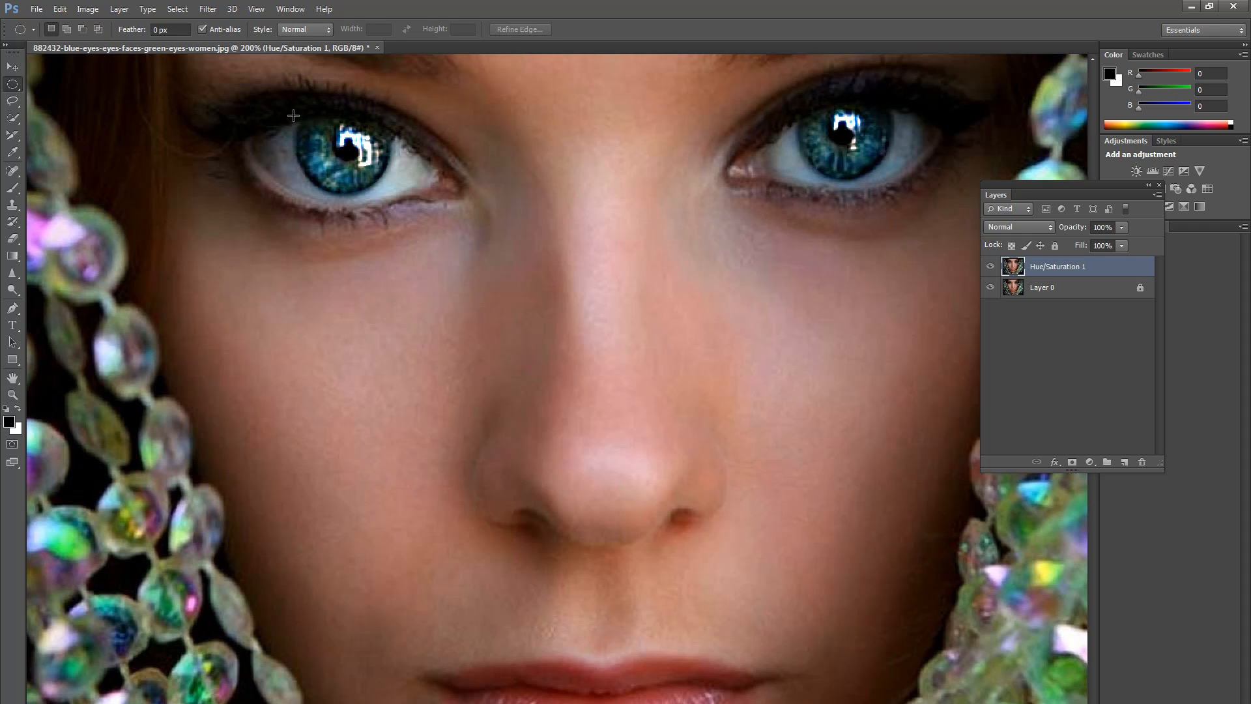
pyautogui.moveTo(293, 116); pyautogui.dragTo(391, 193)
pyautogui.click(177, 9)
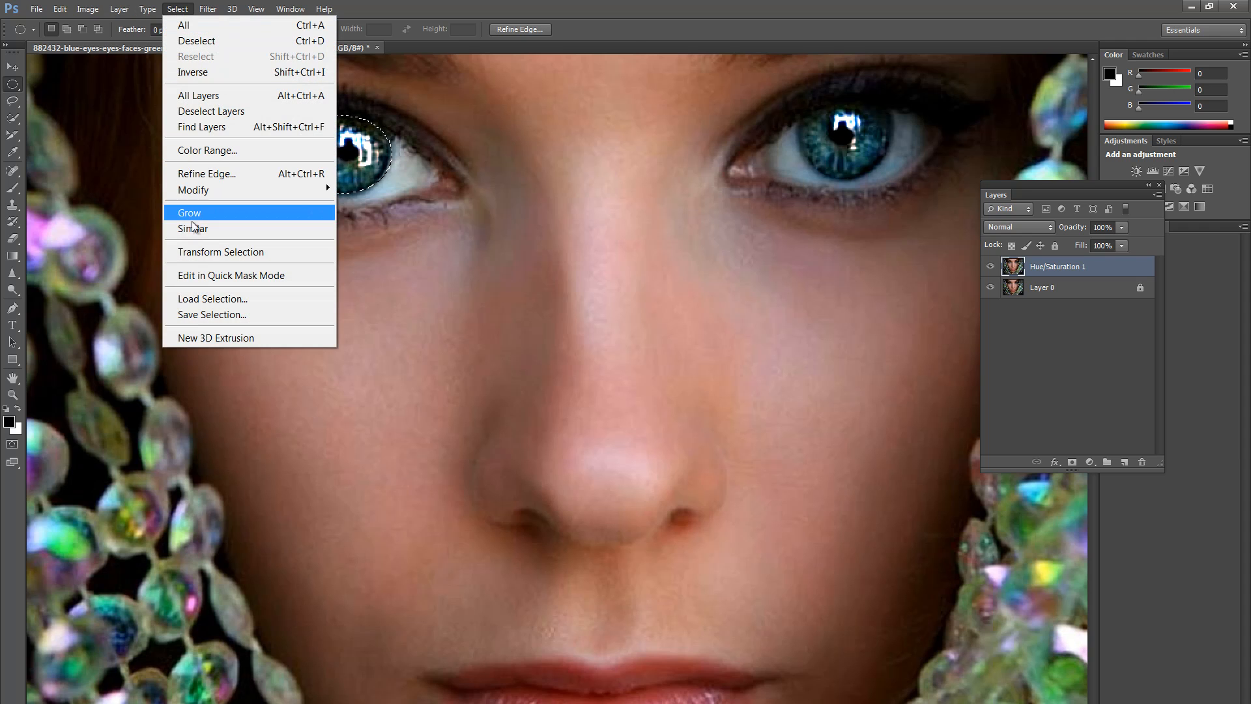
pyautogui.click(199, 252)
pyautogui.moveTo(291, 154); pyautogui.dragTo(297, 153)
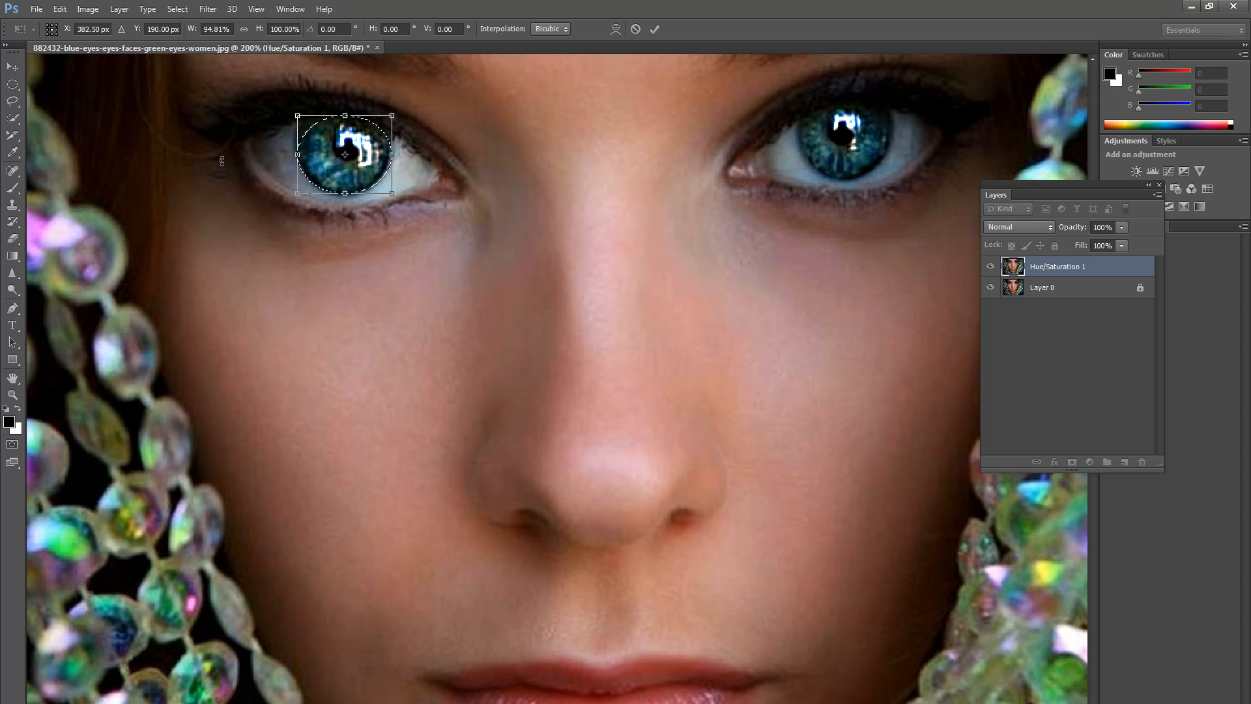
pyautogui.press('Return')
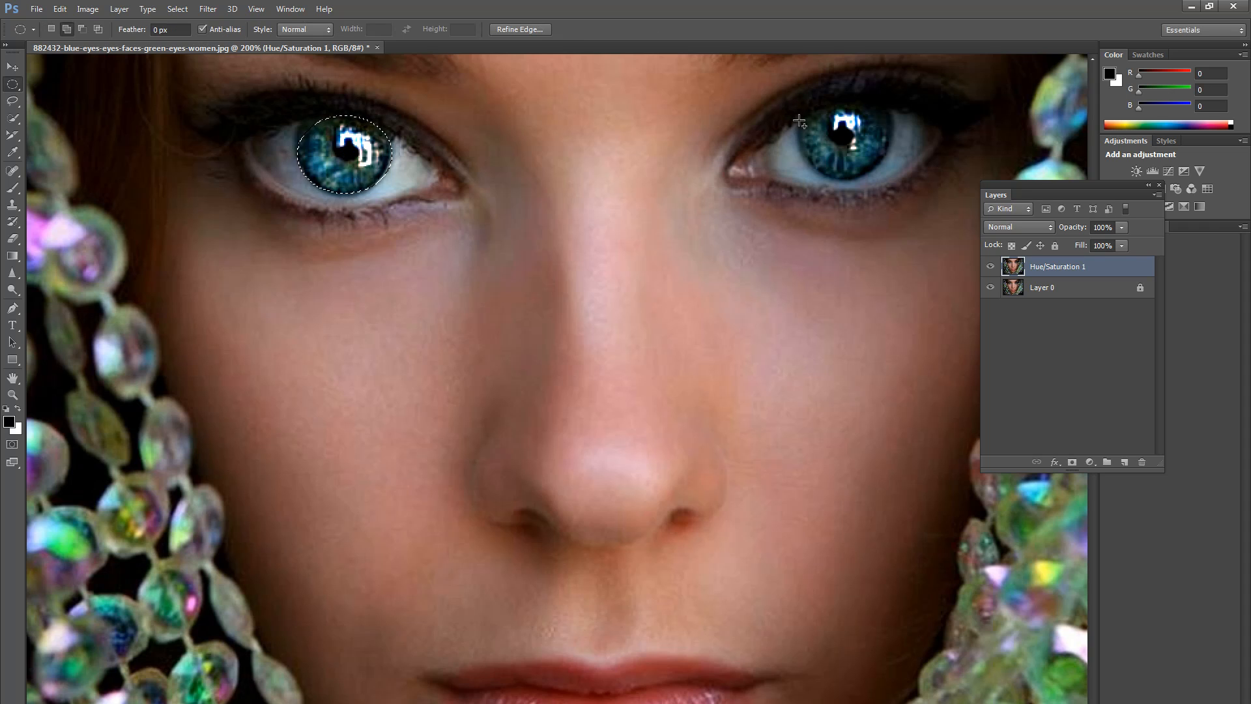
# - Add an elliptical selection around the other iris, undoing stray changes until both irises are selected
pyautogui.moveTo(793, 104); pyautogui.dragTo(892, 182)
pyautogui.click(841, 152)
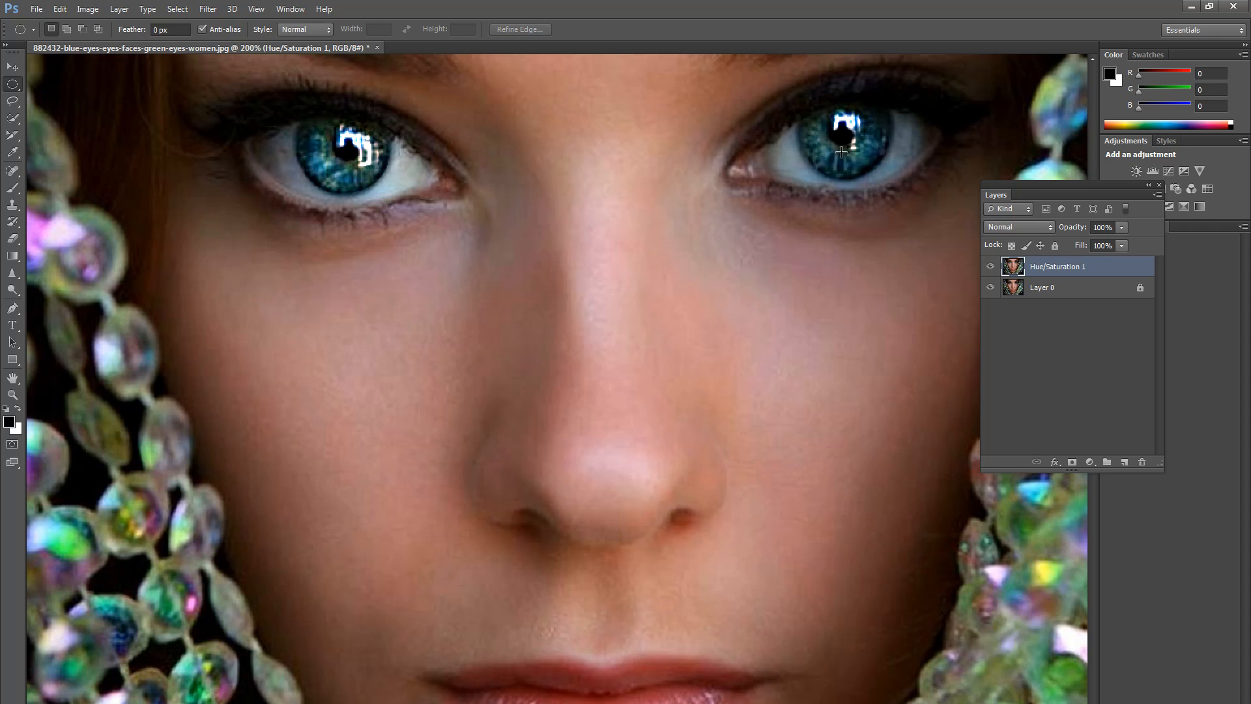
pyautogui.moveTo(802, 107); pyautogui.dragTo(964, 177)
pyautogui.hotkey('ctrl', 'd')
pyautogui.hotkey('ctrl', 'z')
pyautogui.hotkey('ctrl', 'z')
pyautogui.hotkey('ctrl', 'z')
pyautogui.press('alt')
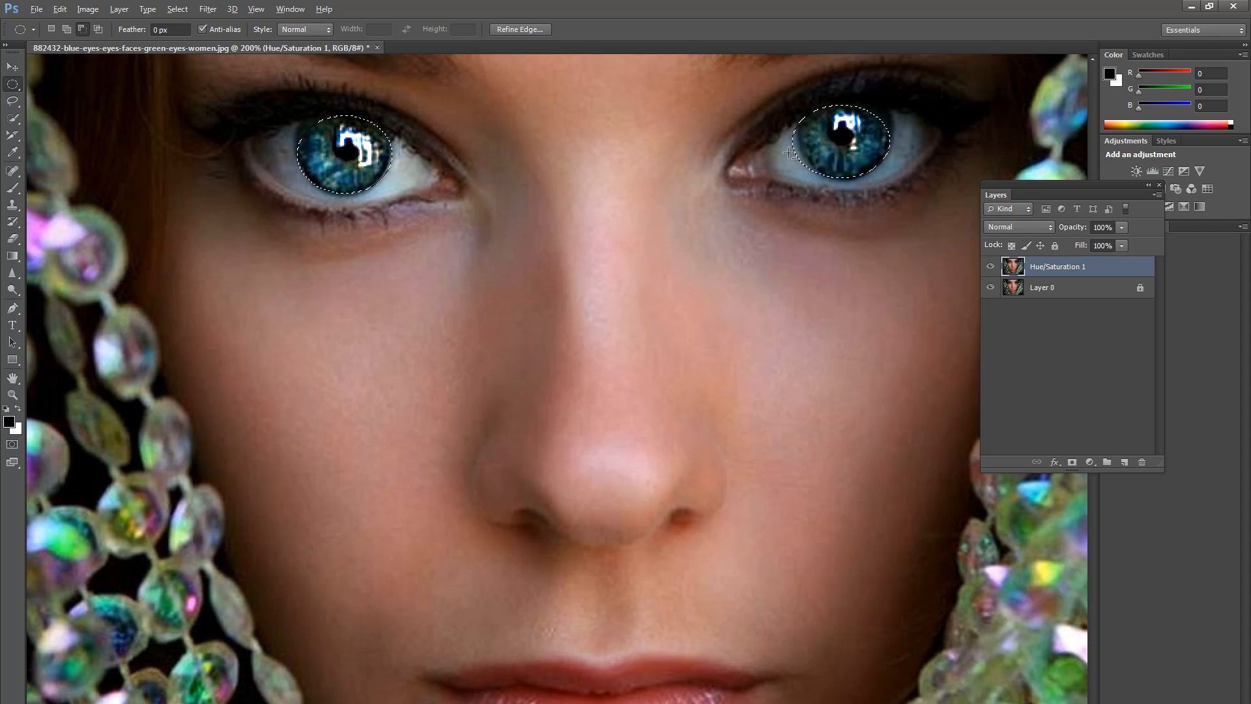
# - Tighten the elliptical selection around the iris on the right of the portrait, keeping the other iris selected
pyautogui.moveTo(799, 153); pyautogui.dragTo(800, 160)
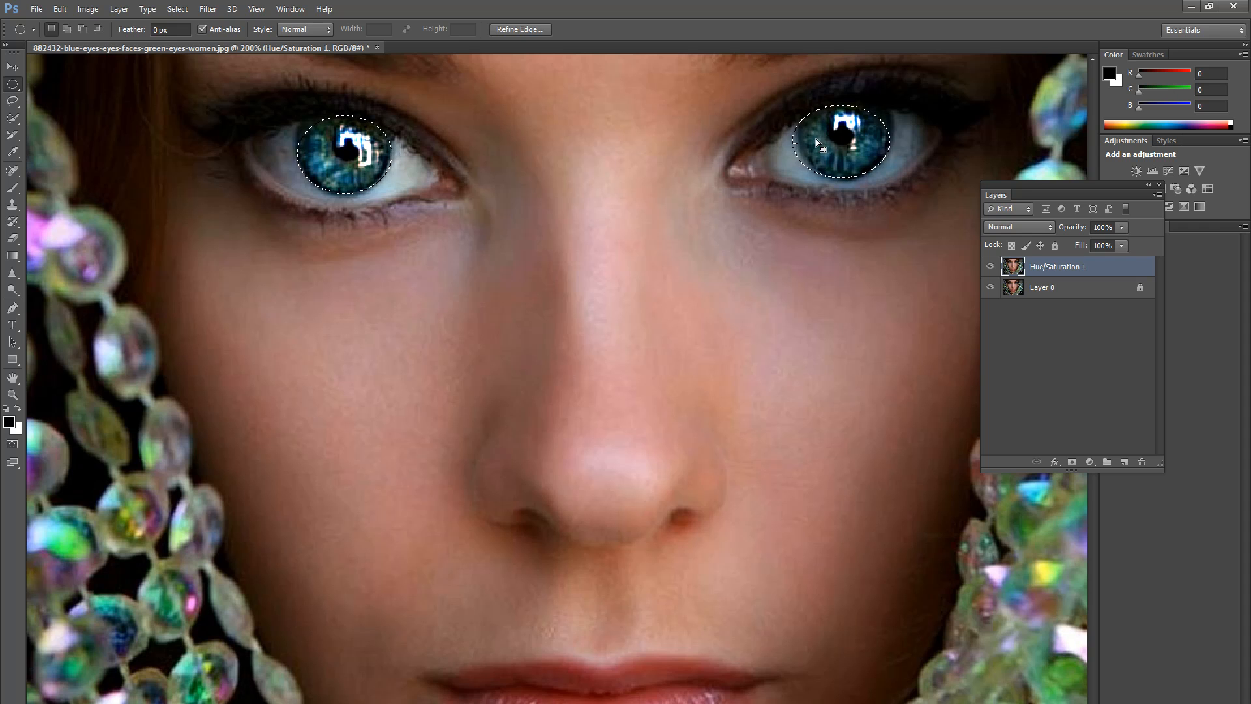
pyautogui.hotkey('ctrl', 'z')
pyautogui.press('shift')
pyautogui.moveTo(801, 112); pyautogui.dragTo(890, 178)
# - Apply a Color Balance adjustment to the selected irises with midtone levels of -31, +42 and -48
pyautogui.click(90, 9)
pyautogui.moveTo(163, 49)
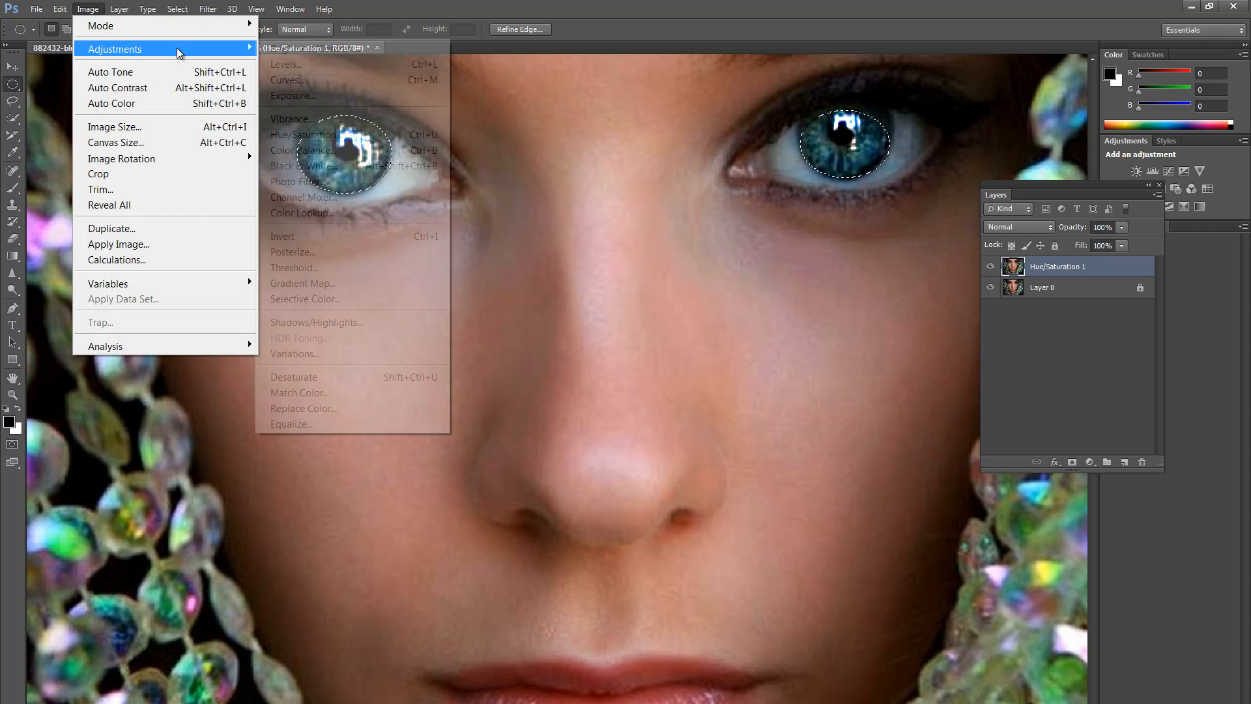
pyautogui.click(306, 150)
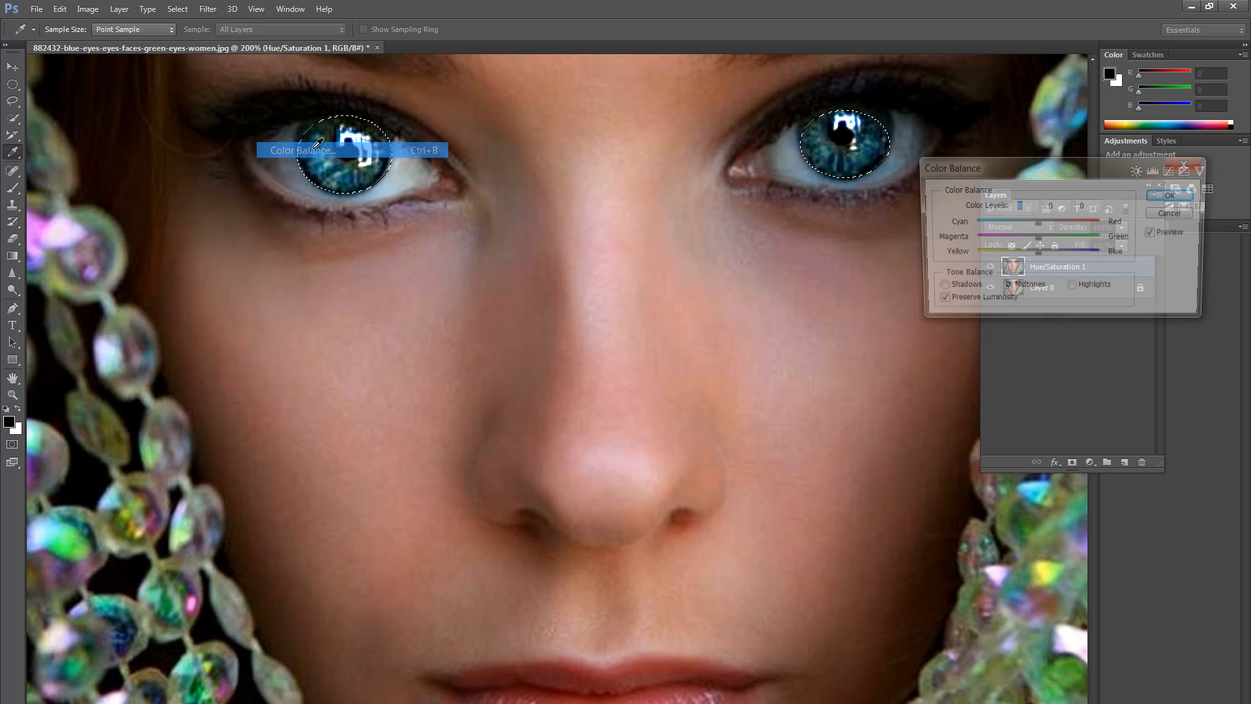
pyautogui.moveTo(992, 223)
pyautogui.mouseDown()
pyautogui.moveTo(1030, 222)
pyautogui.moveTo(1016, 223)
pyautogui.mouseUp()
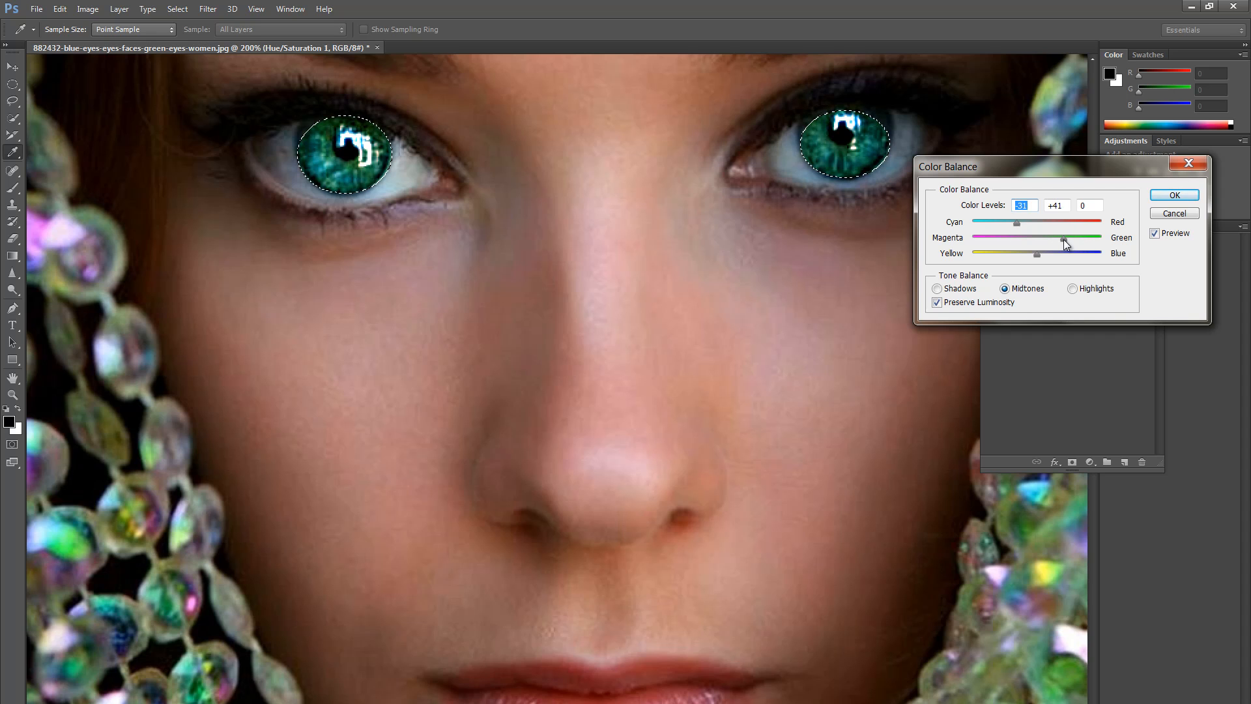
pyautogui.moveTo(1071, 240); pyautogui.dragTo(1006, 254)
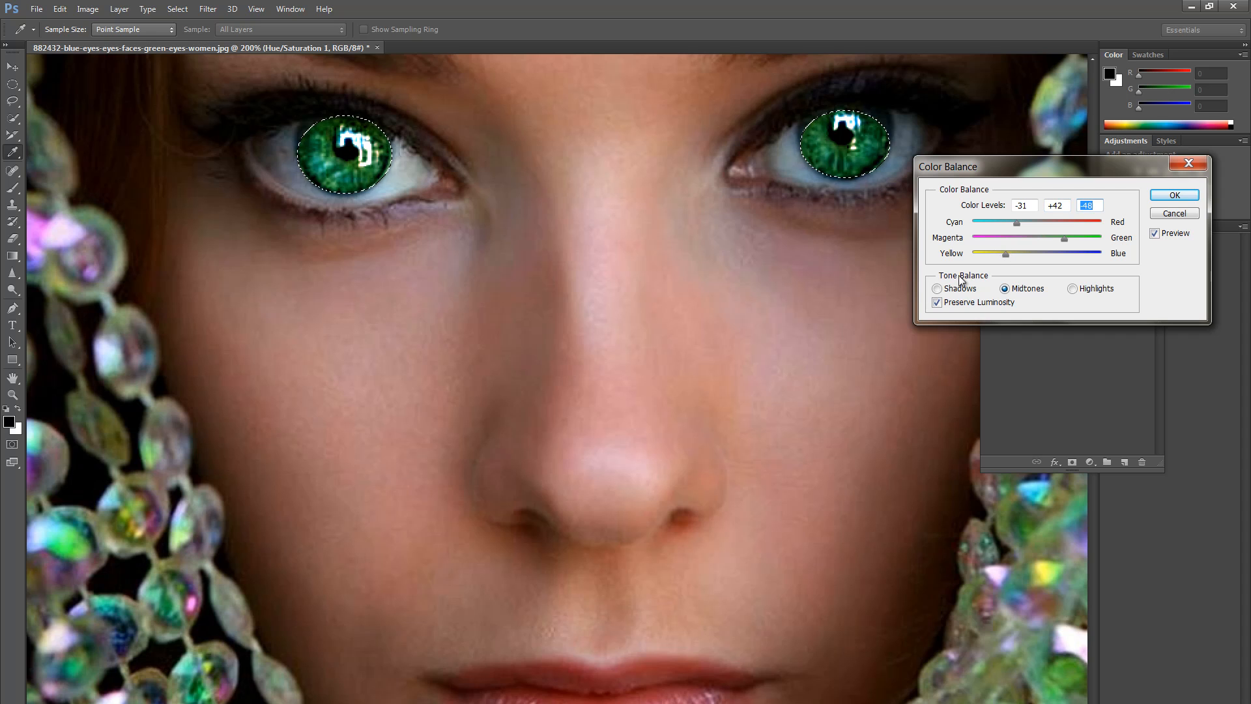
# - Set the highlights' yellow-blue level to -8, accept the colour balance and deselect the irises
pyautogui.click(937, 288)
pyautogui.moveTo(1032, 256)
pyautogui.mouseDown()
pyautogui.moveTo(1060, 254)
pyautogui.moveTo(1003, 253)
pyautogui.moveTo(1030, 246)
pyautogui.mouseUp()
pyautogui.click(1072, 289)
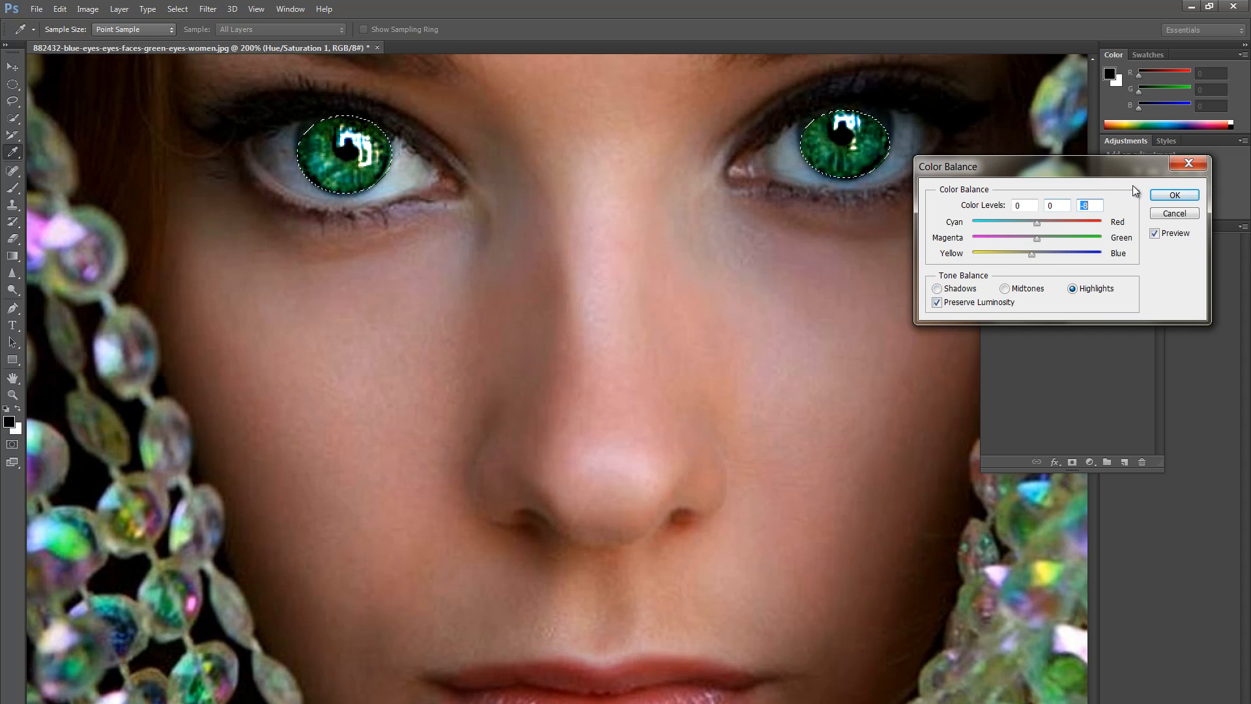
pyautogui.click(1173, 195)
pyautogui.hotkey('ctrl', 'd')
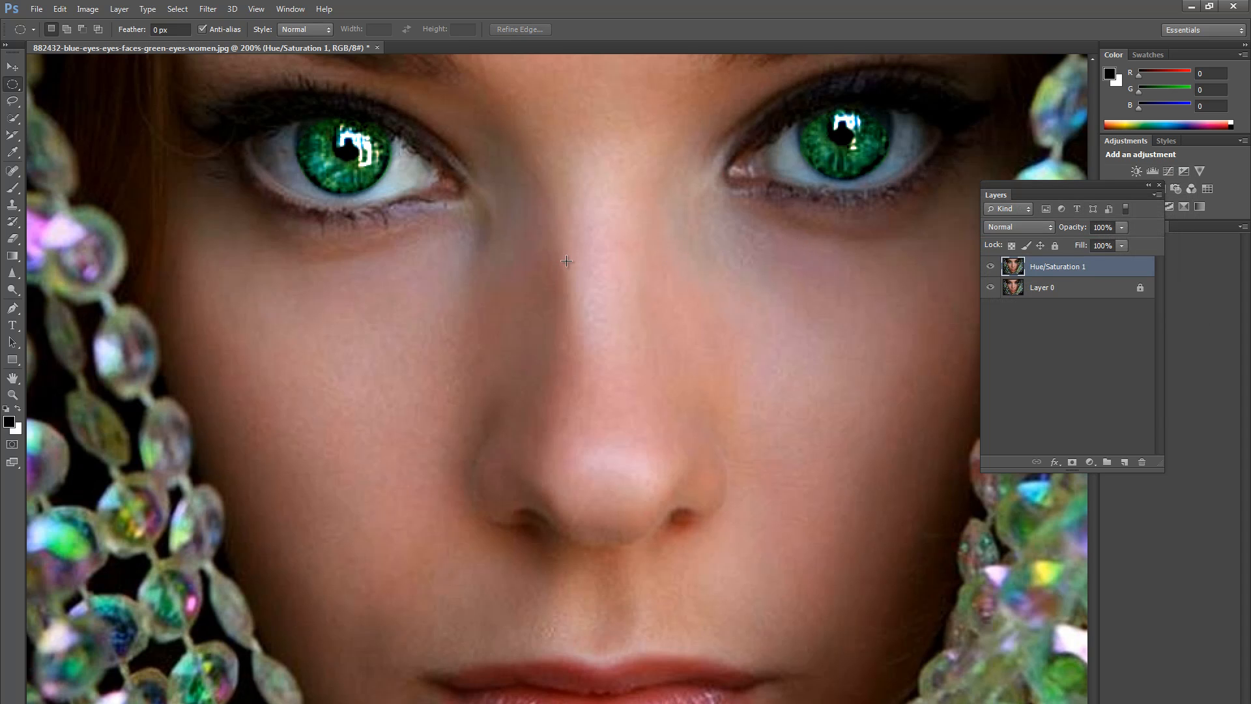
# - Compare the green eyes with the original at 50% zoom by hiding and showing the Hue/Saturation 1 layer
pyautogui.hotkey('ctrl', '-')
pyautogui.hotkey('ctrl', '-')
pyautogui.hotkey('ctrl', '-')
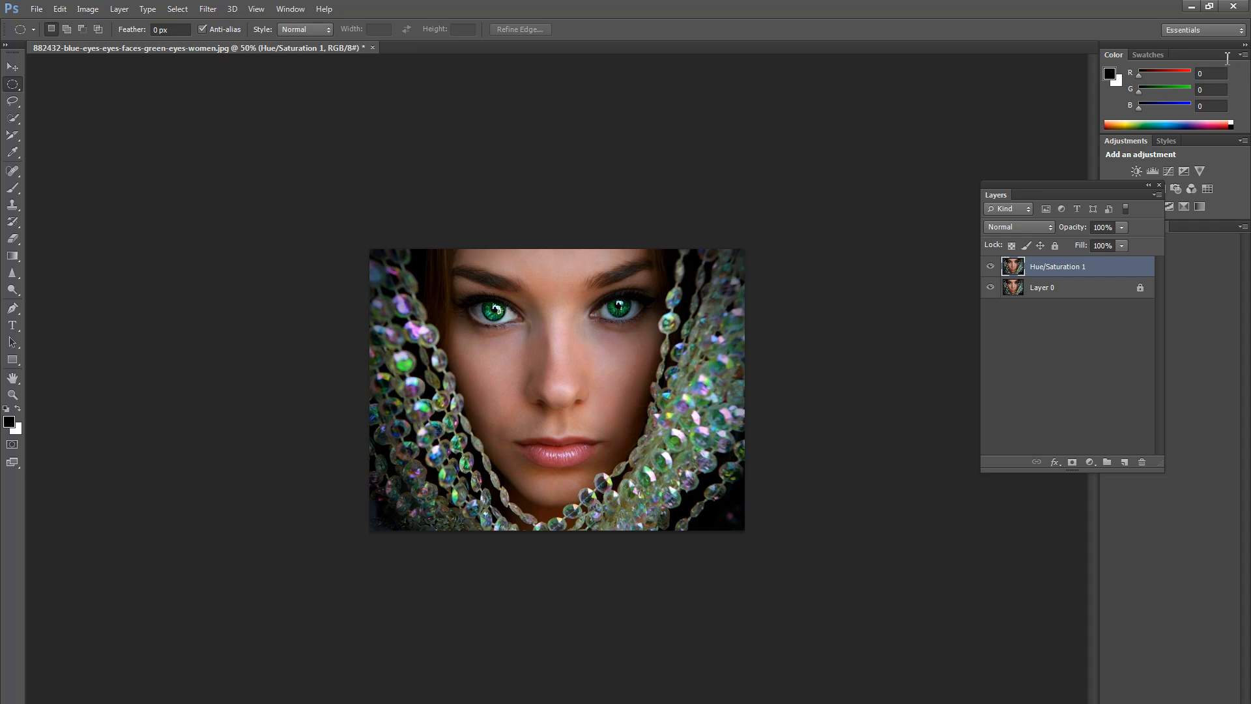
pyautogui.click(990, 267)
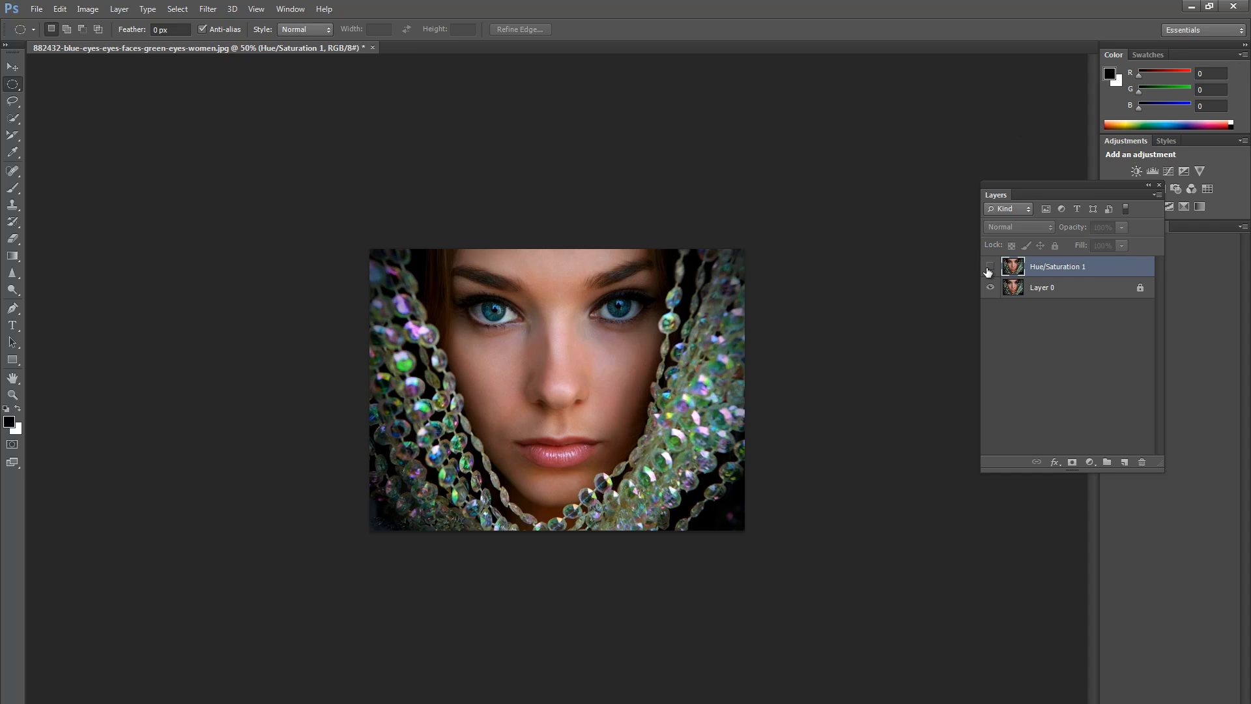
pyautogui.click(990, 267)
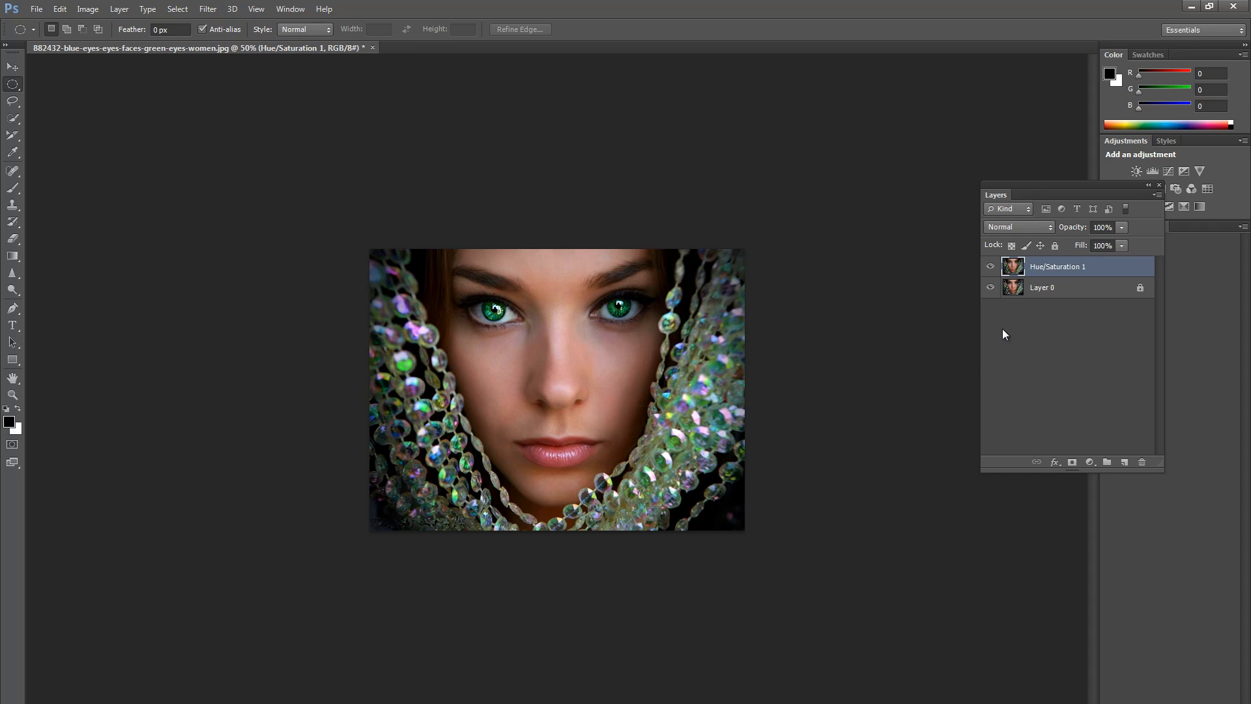
pyautogui.click(988, 268)
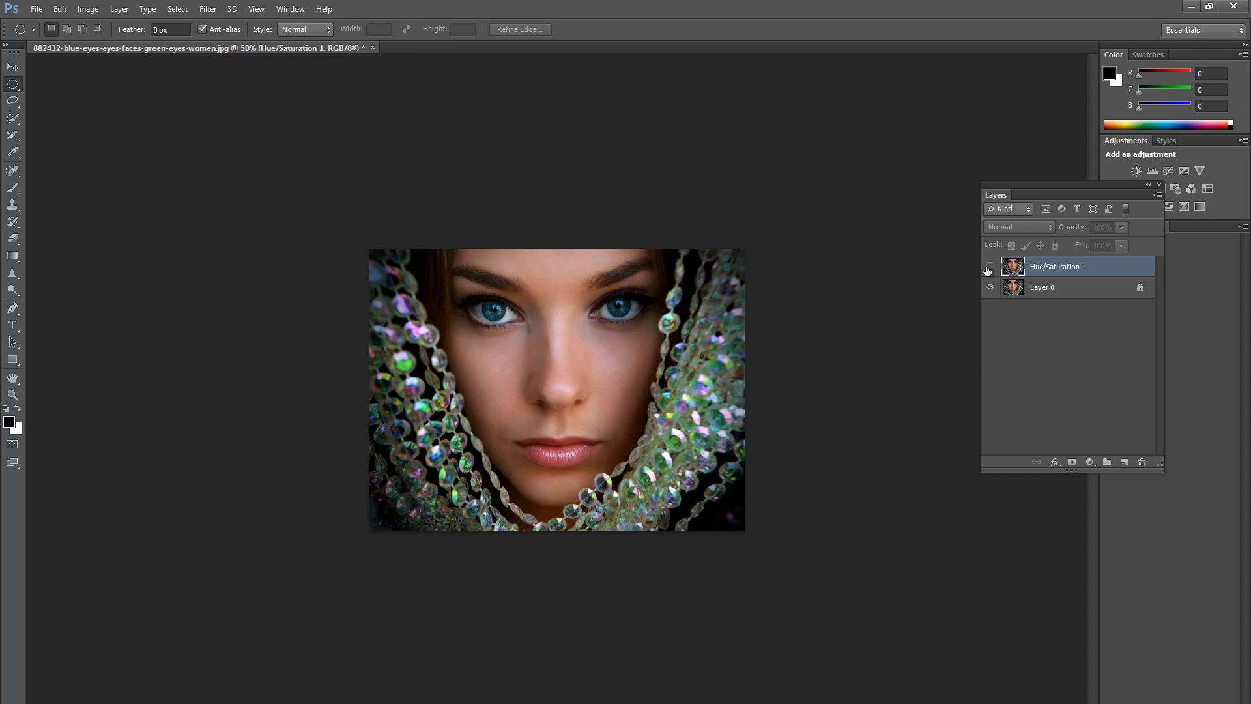
pyautogui.click(989, 268)
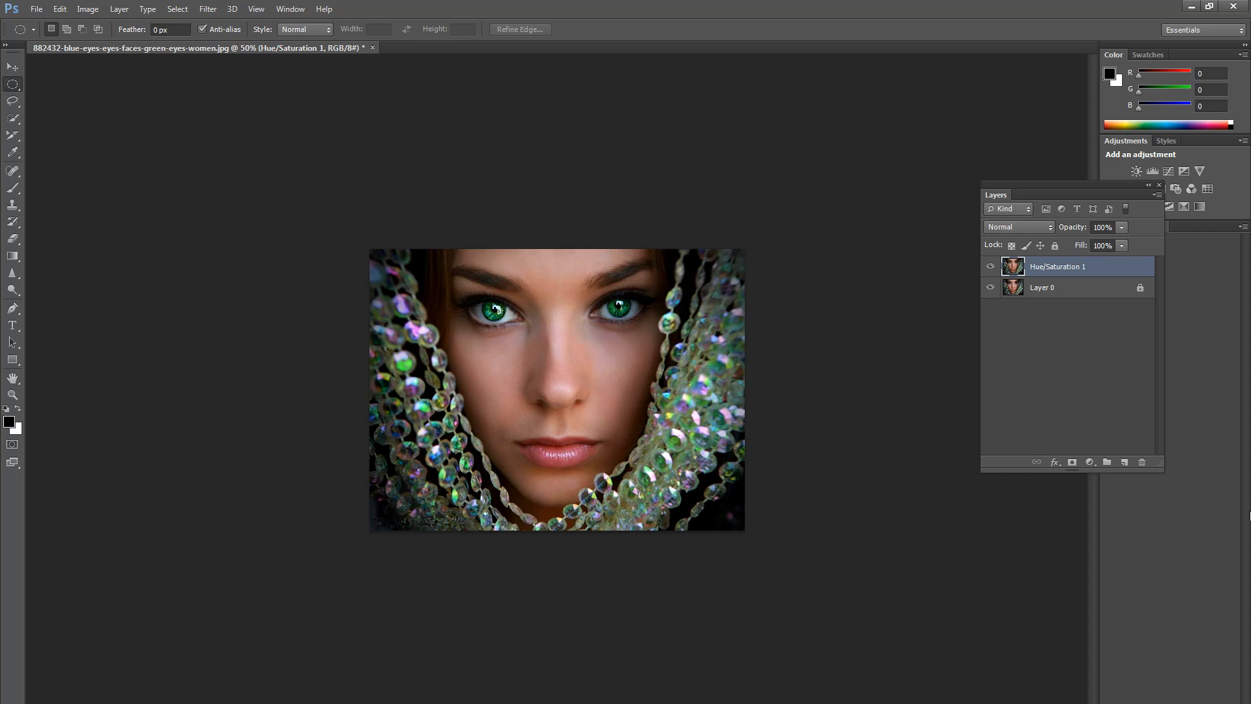
# - Try Hue/Saturation hue shifts of -98 and -180 on the whole Hue/Saturation 1 layer, and cancel the adjustment
pyautogui.click(87, 8)
pyautogui.moveTo(112, 51)
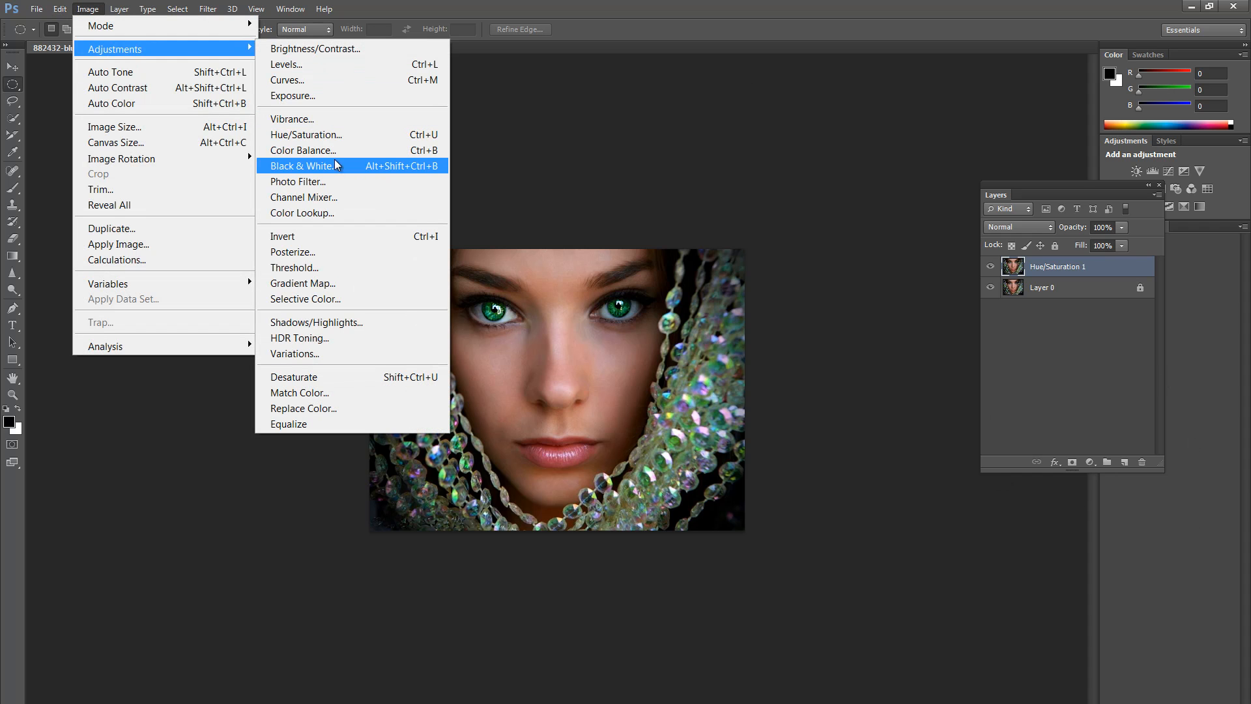
pyautogui.click(342, 134)
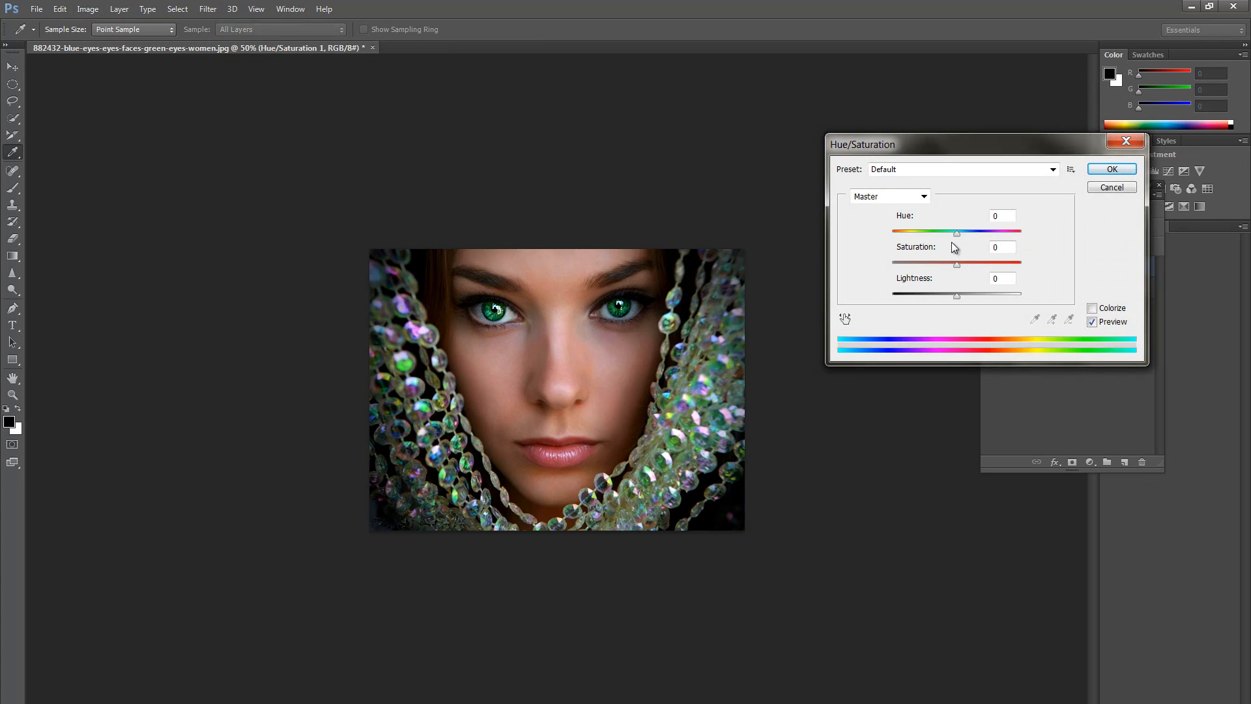
pyautogui.moveTo(957, 232); pyautogui.dragTo(914, 239)
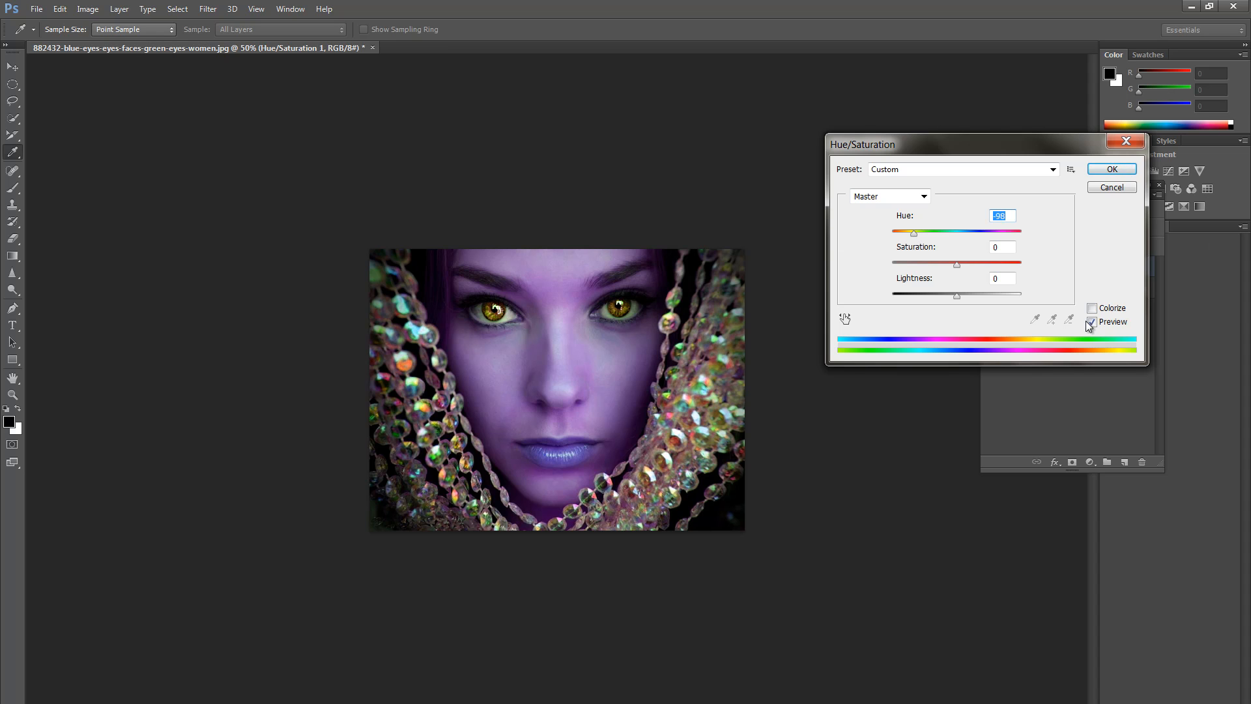
pyautogui.moveTo(914, 235); pyautogui.dragTo(1025, 233)
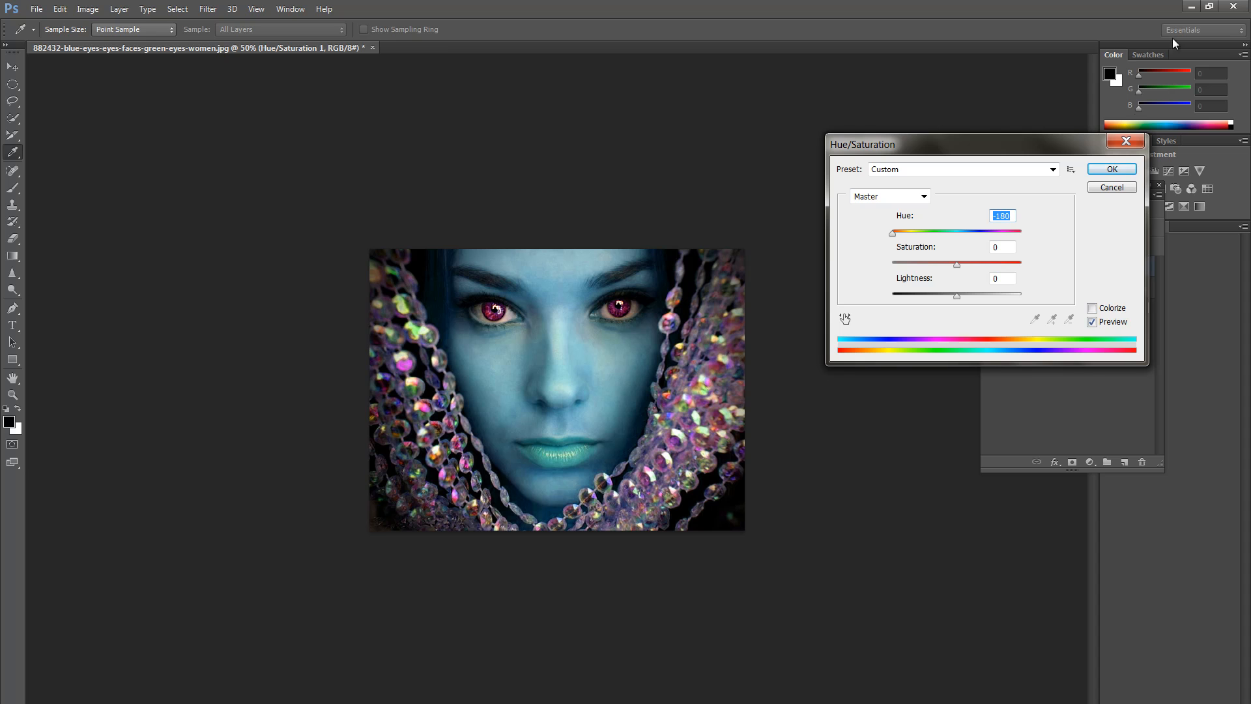
pyautogui.click(1111, 188)
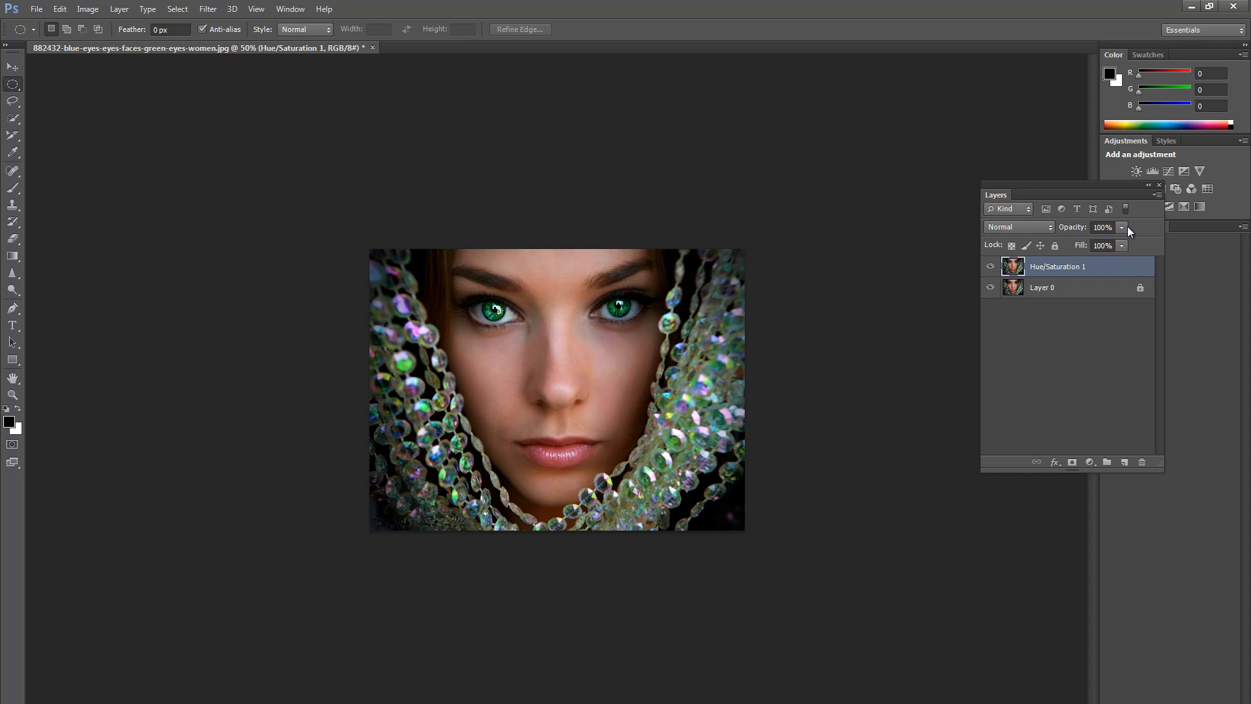
# - Check the final eye colour against Layer 0 by repeatedly hiding and showing the recoloured layer
pyautogui.click(990, 267)
pyautogui.click(990, 268)
pyautogui.click(990, 272)
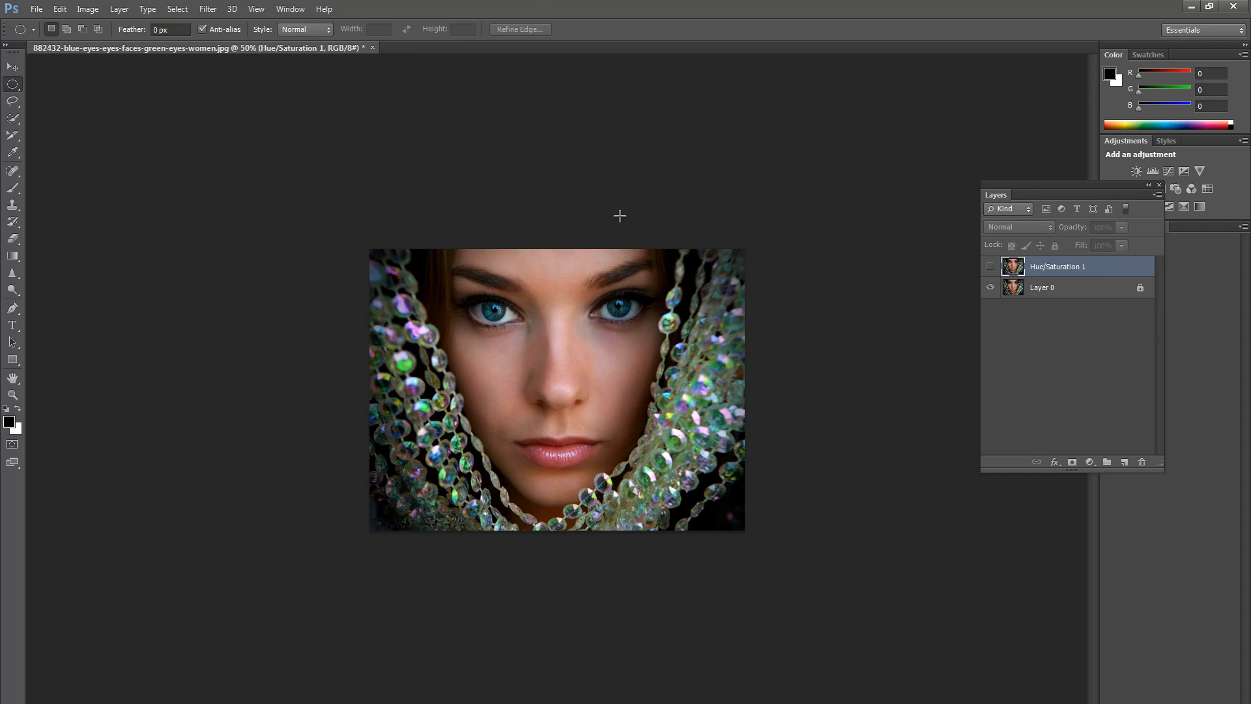
pyautogui.click(986, 270)
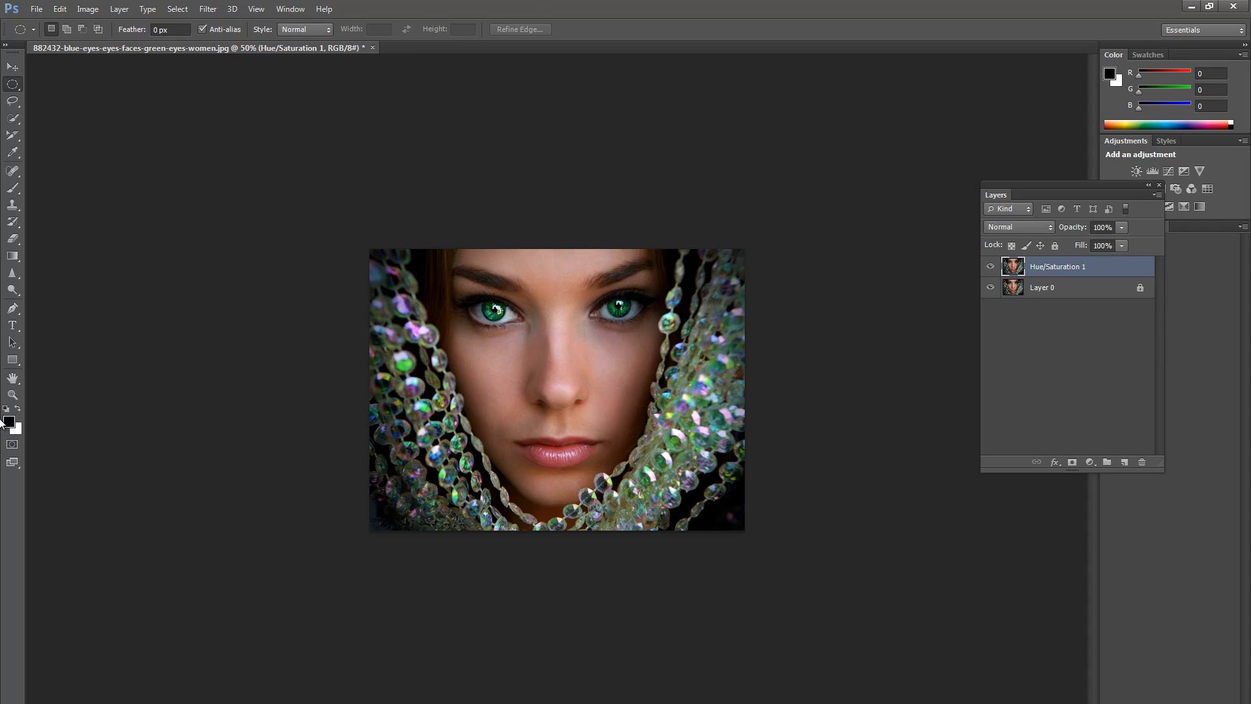